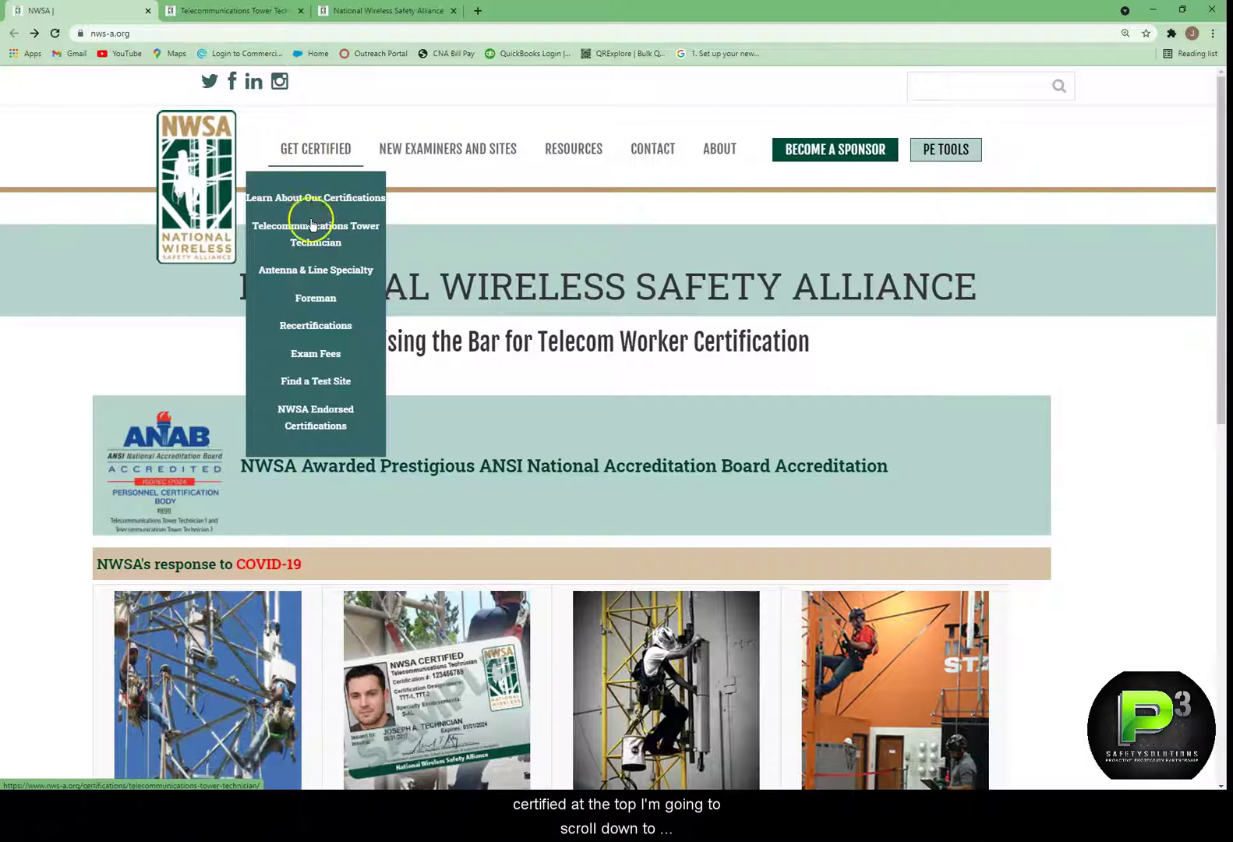
# Step: Open the Telecommunications Tower Technician certification page from the GET CERTIFIED menu
pyautogui.click(312, 244)
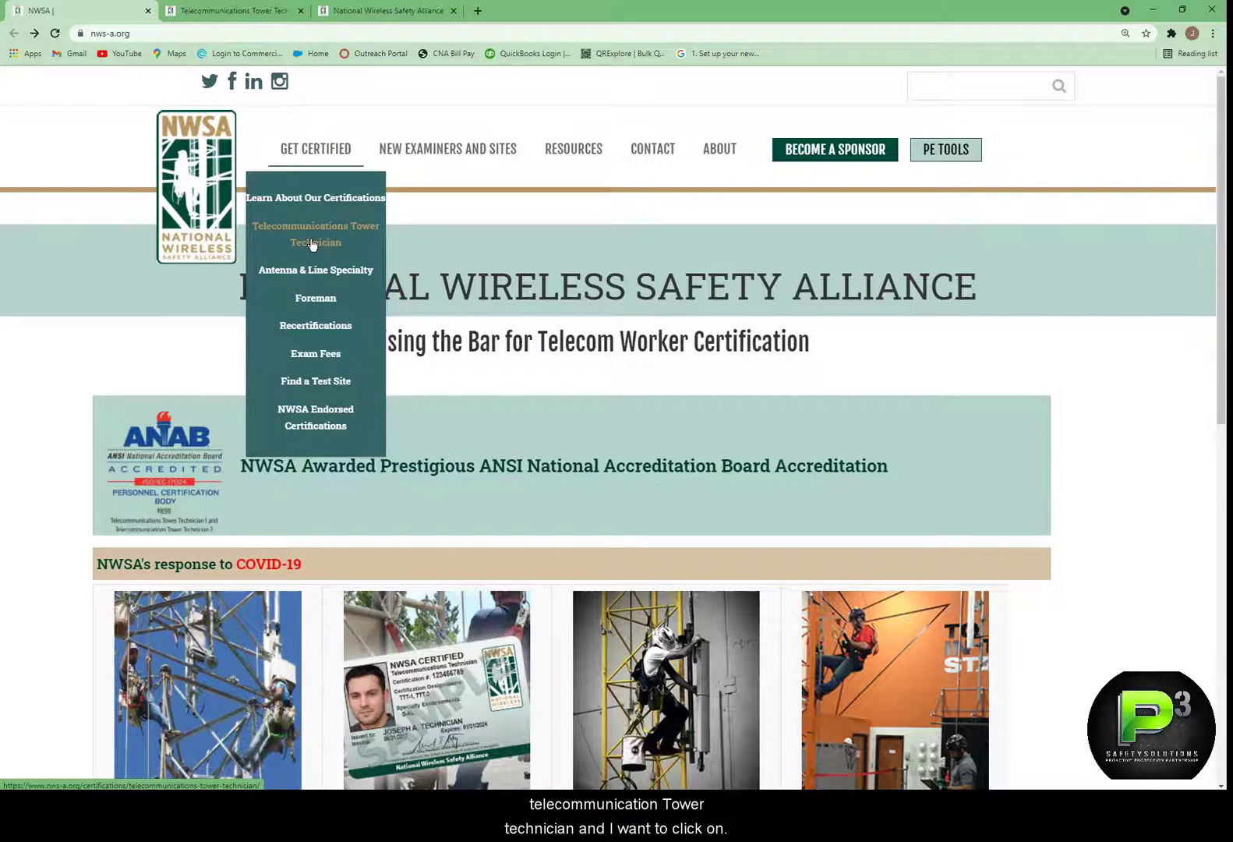
# Step: Review the Telecommunications Tower Technician page, switching its description to Español and back to English
pyautogui.click(263, 14)
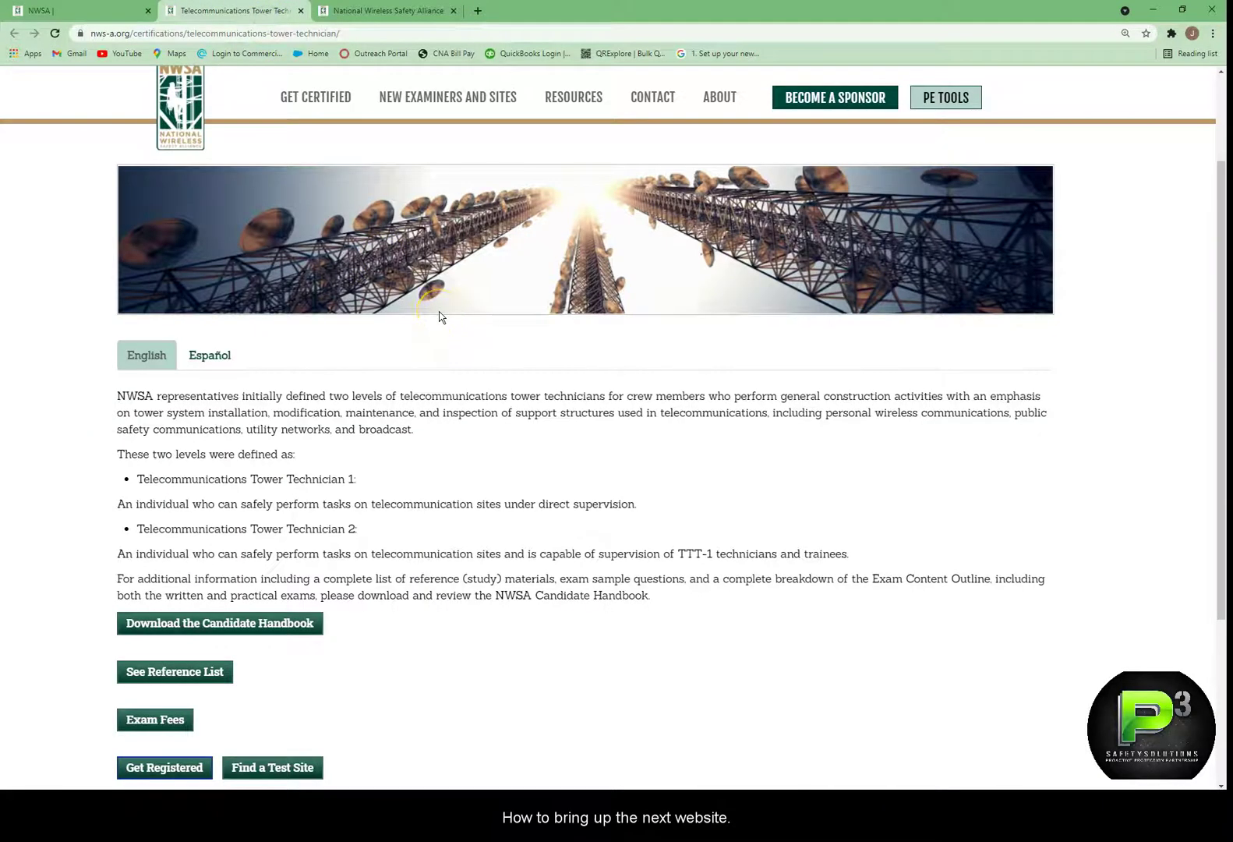
pyautogui.scroll(-1, 442, 317)
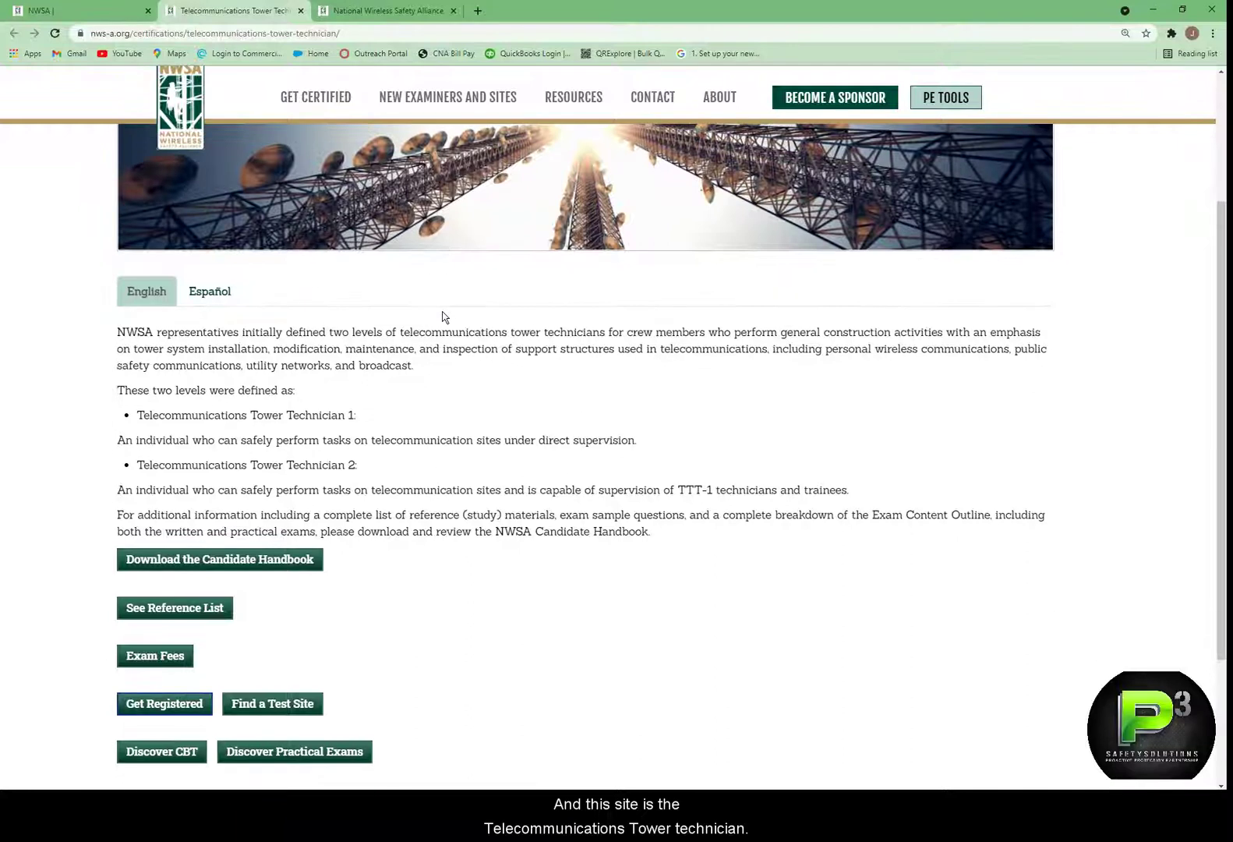
pyautogui.scroll(4, 442, 316)
pyautogui.click(330, 257)
pyautogui.scroll(-4, 426, 349)
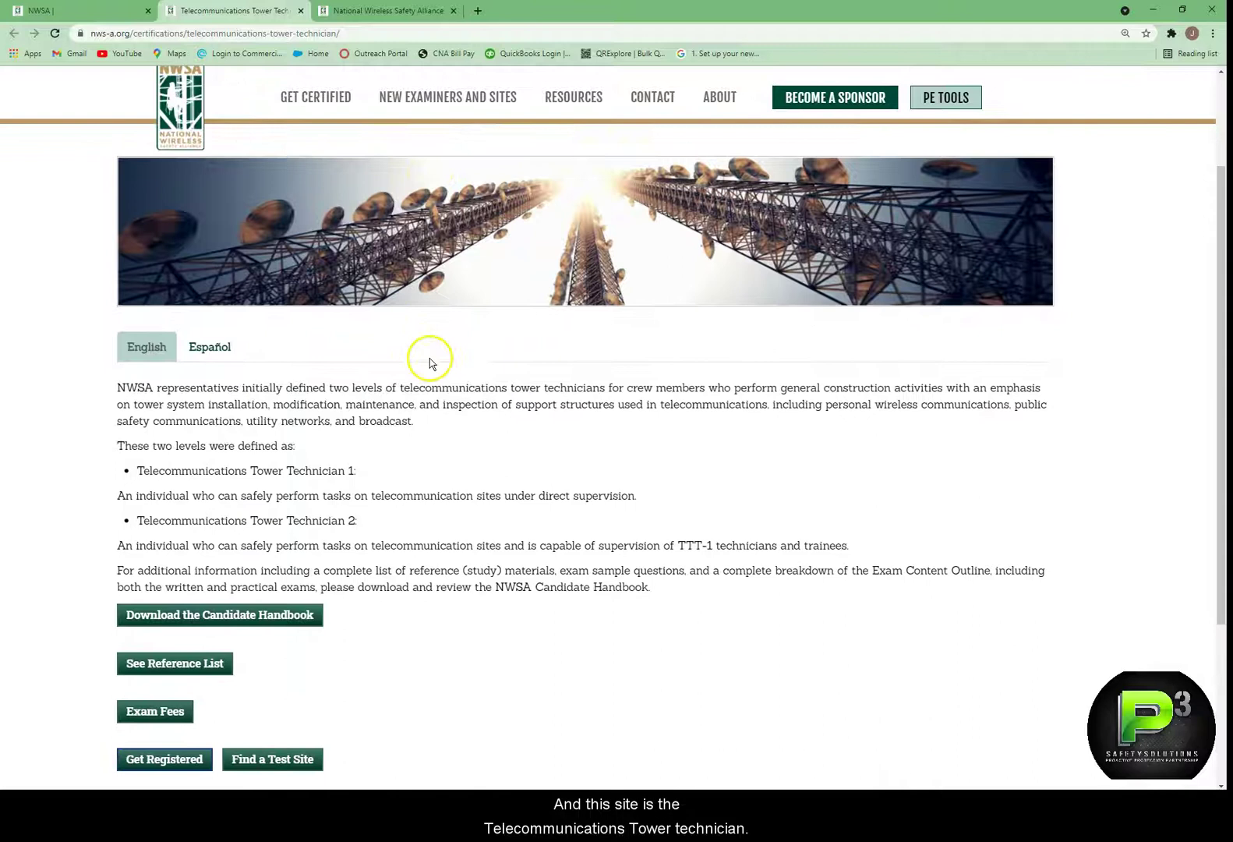
pyautogui.click(207, 292)
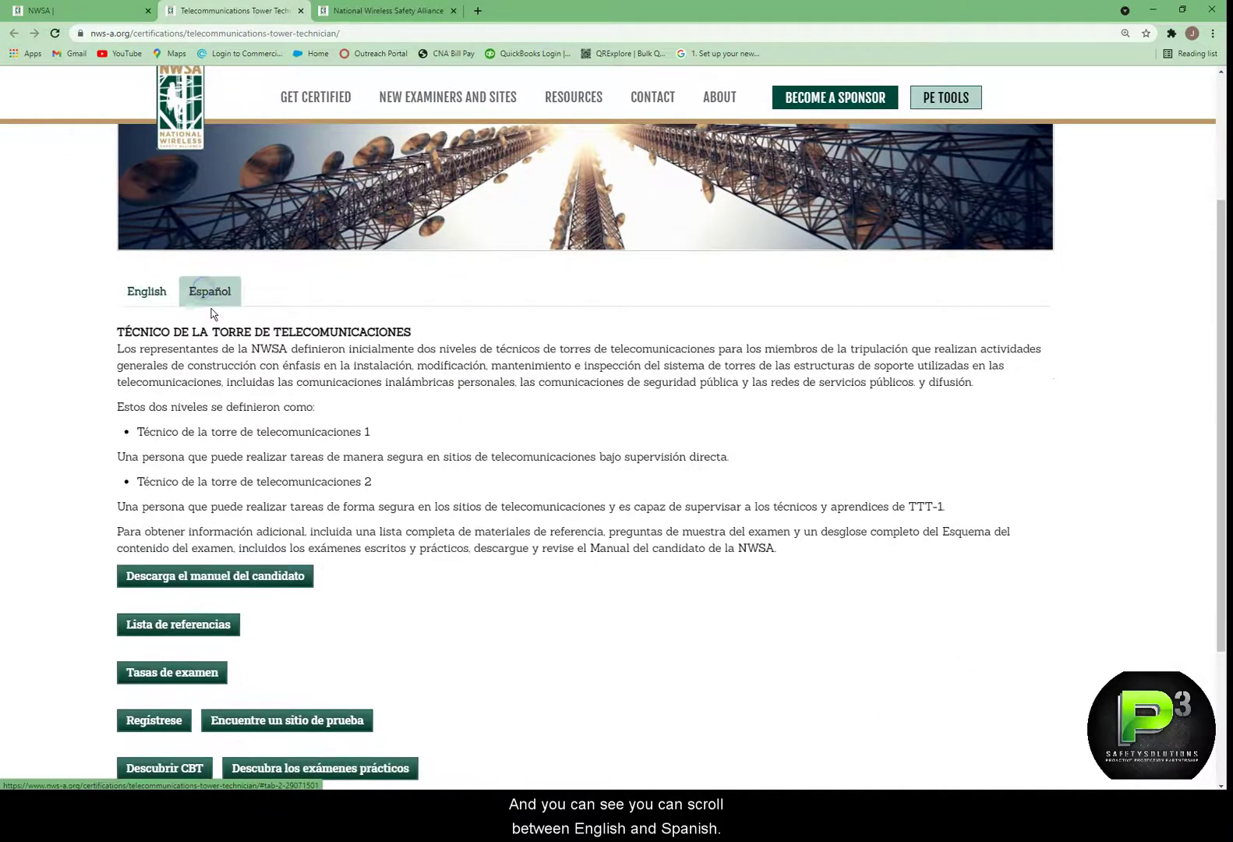
pyautogui.click(160, 292)
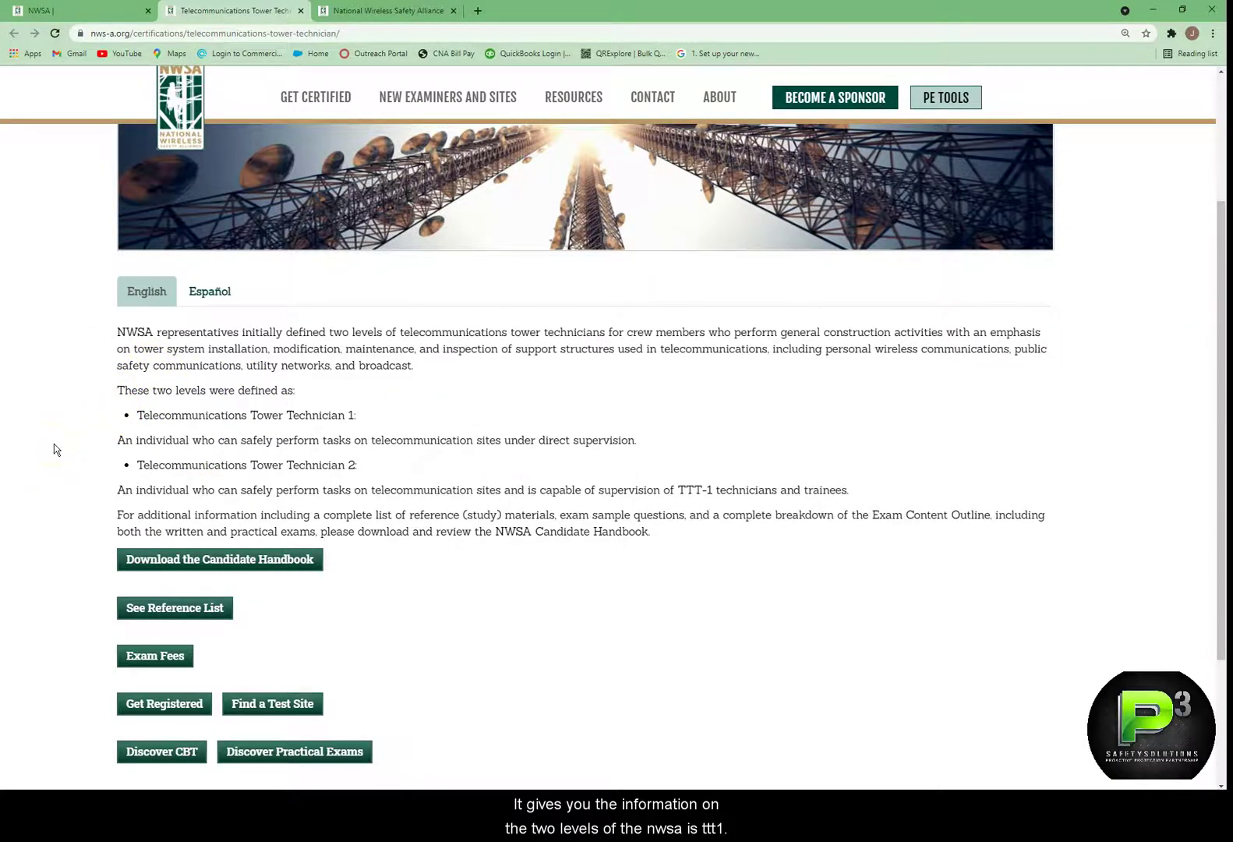
pyautogui.scroll(-1, 53, 443)
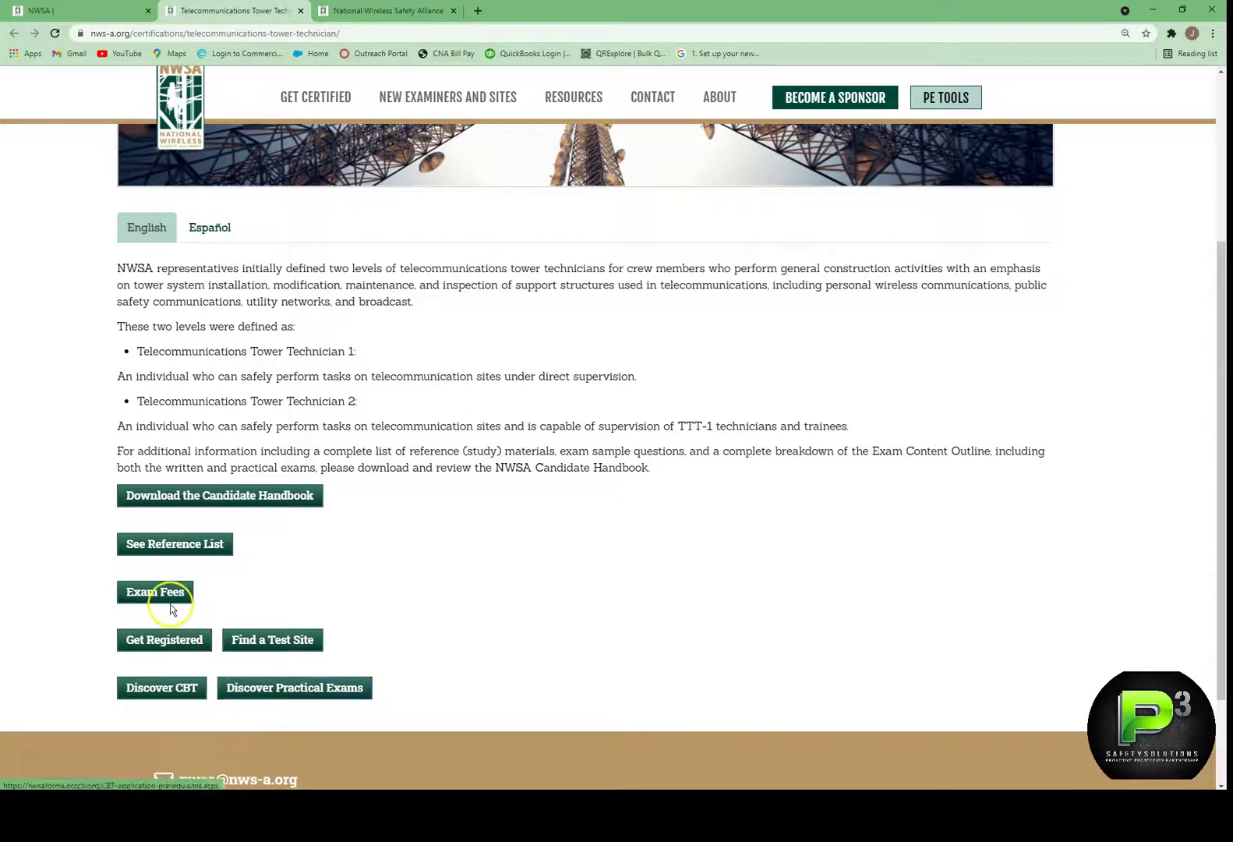
# Step: Load the CBT application prerequisites page via Get Registered and read through it
pyautogui.click(160, 646)
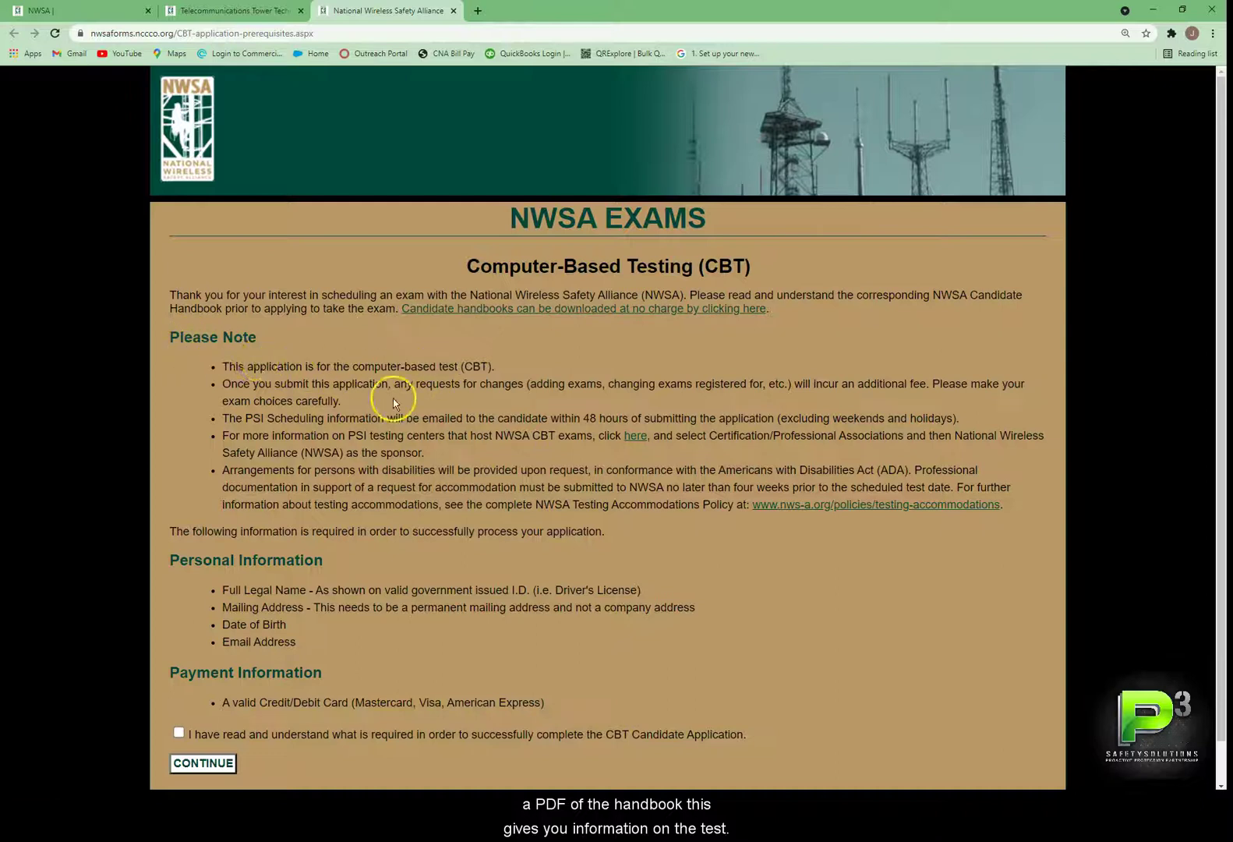
pyautogui.scroll(-1, 325, 426)
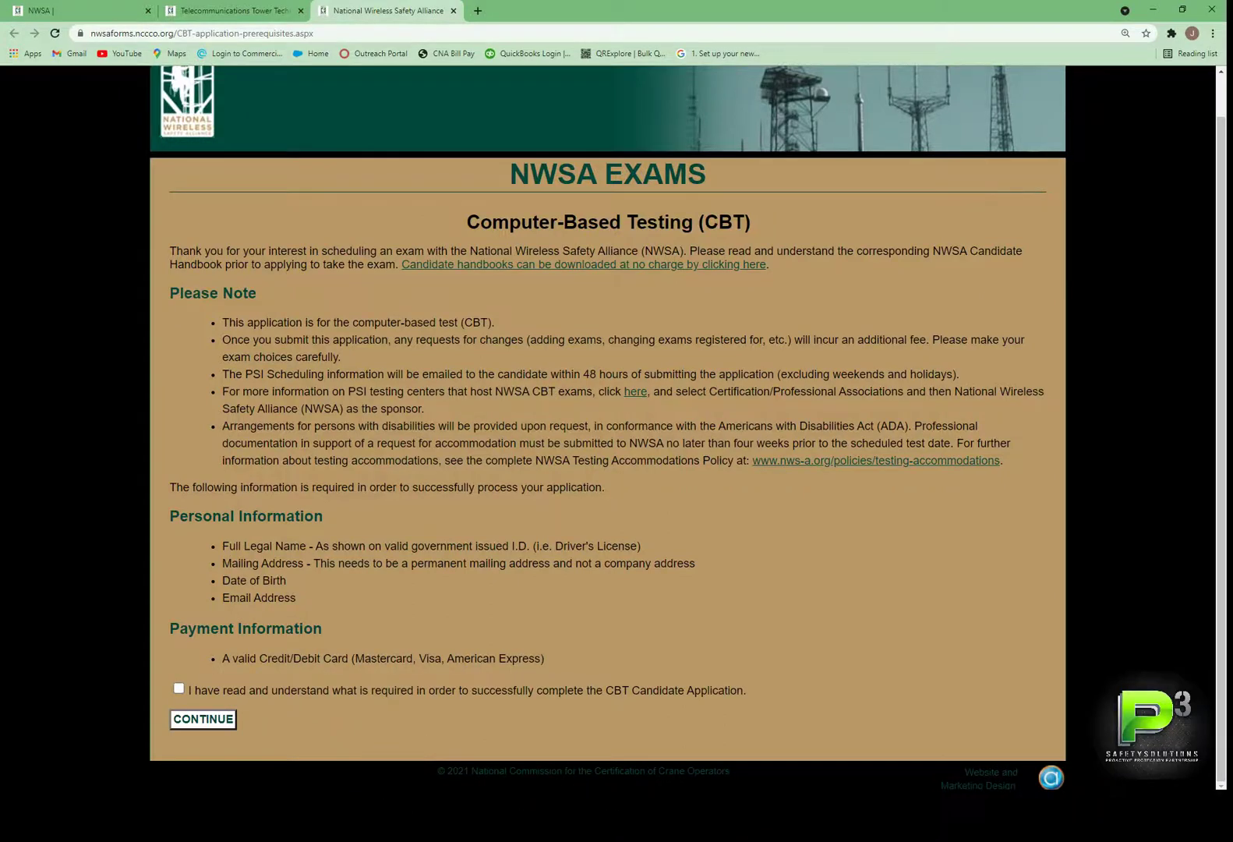
pyautogui.hotkey('alt', 'Tab')
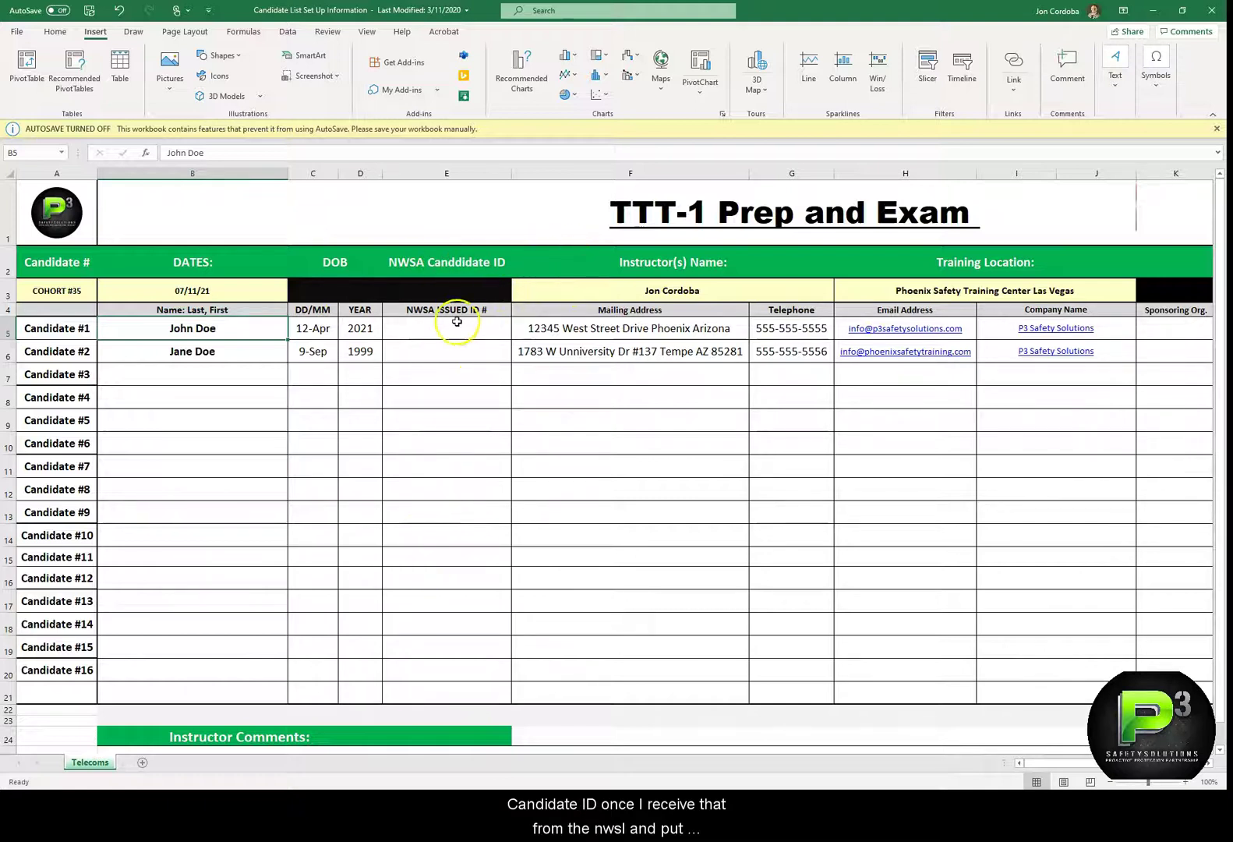
# Step: Highlight the empty NWSA ISSUED ID # cells E5–E13 in the candidate list, then return to the CBT page
pyautogui.moveTo(459, 324); pyautogui.dragTo(454, 512)
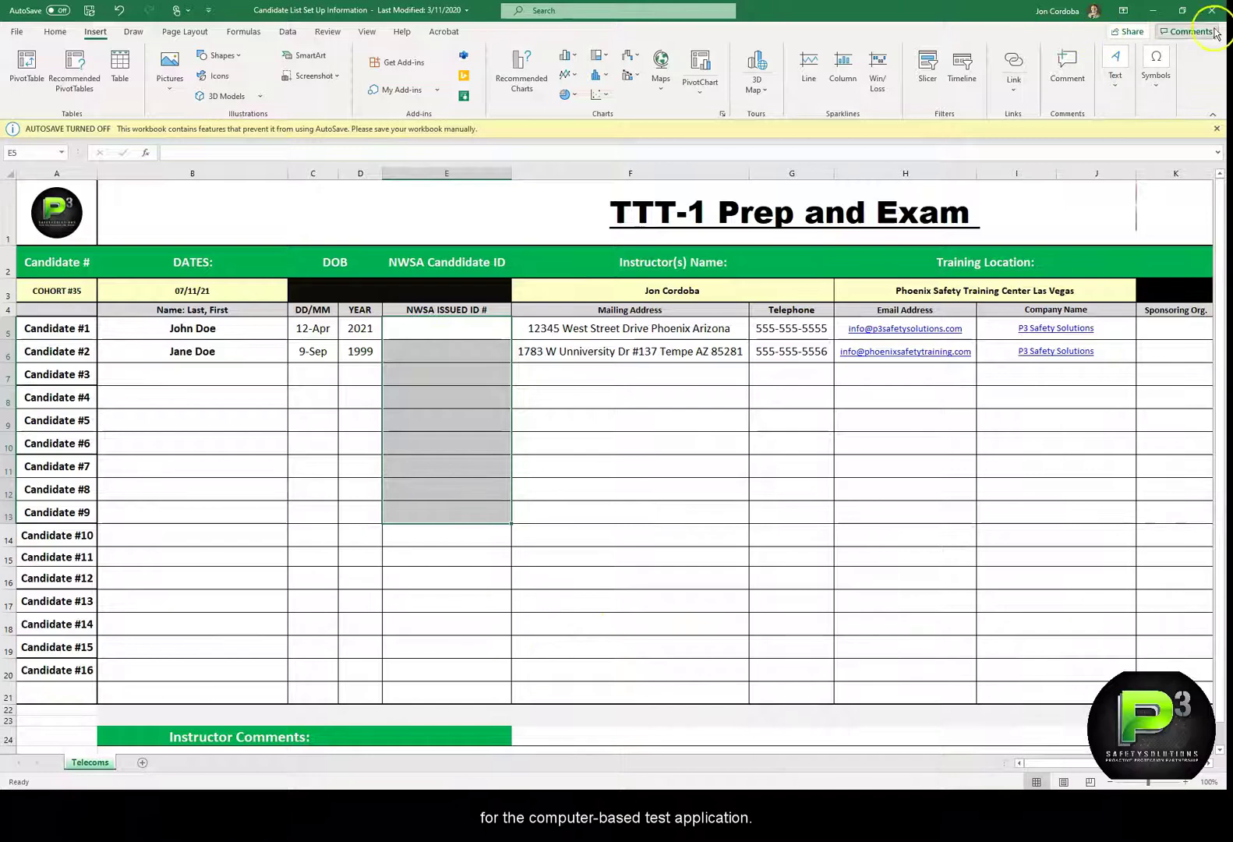
pyautogui.click(1152, 11)
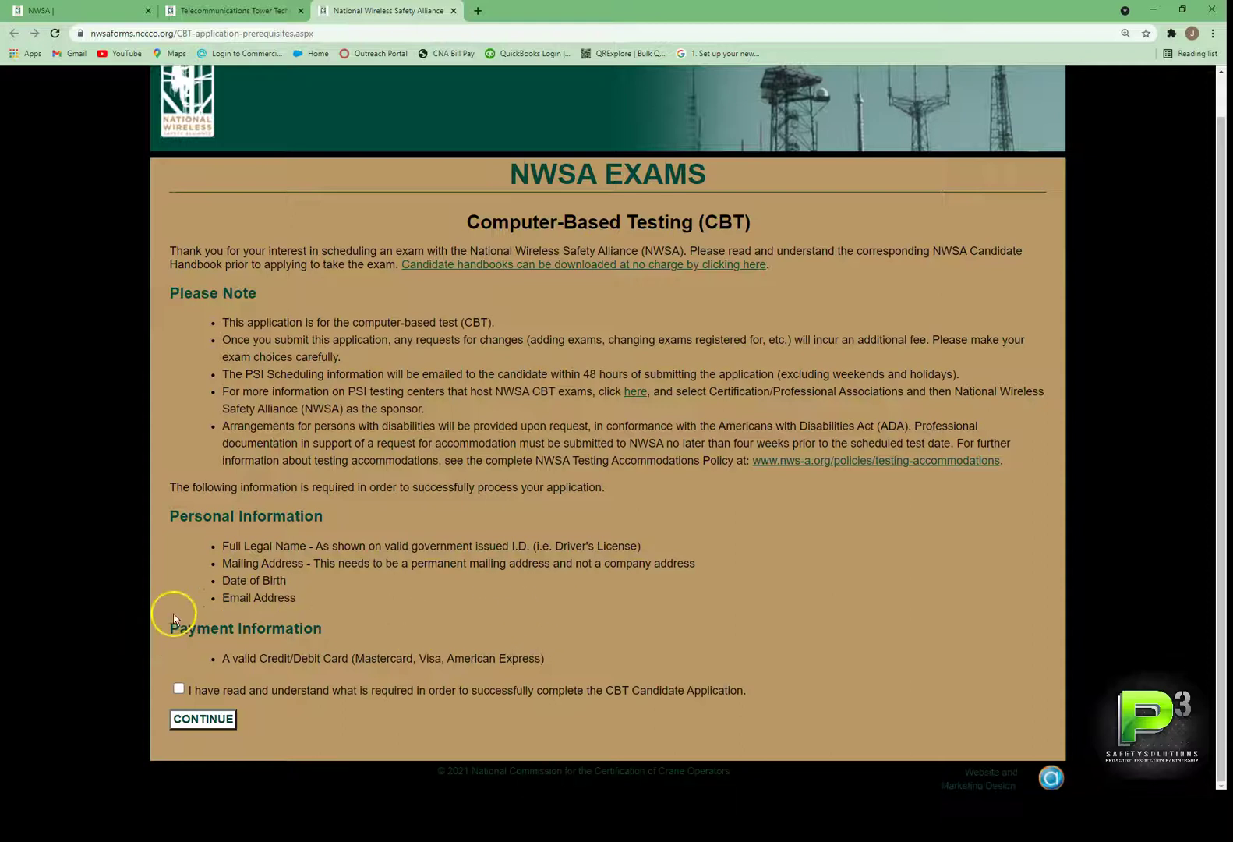
# Step: Tick the 'I have read and understand' acknowledgement and continue to the submission type page
pyautogui.click(178, 689)
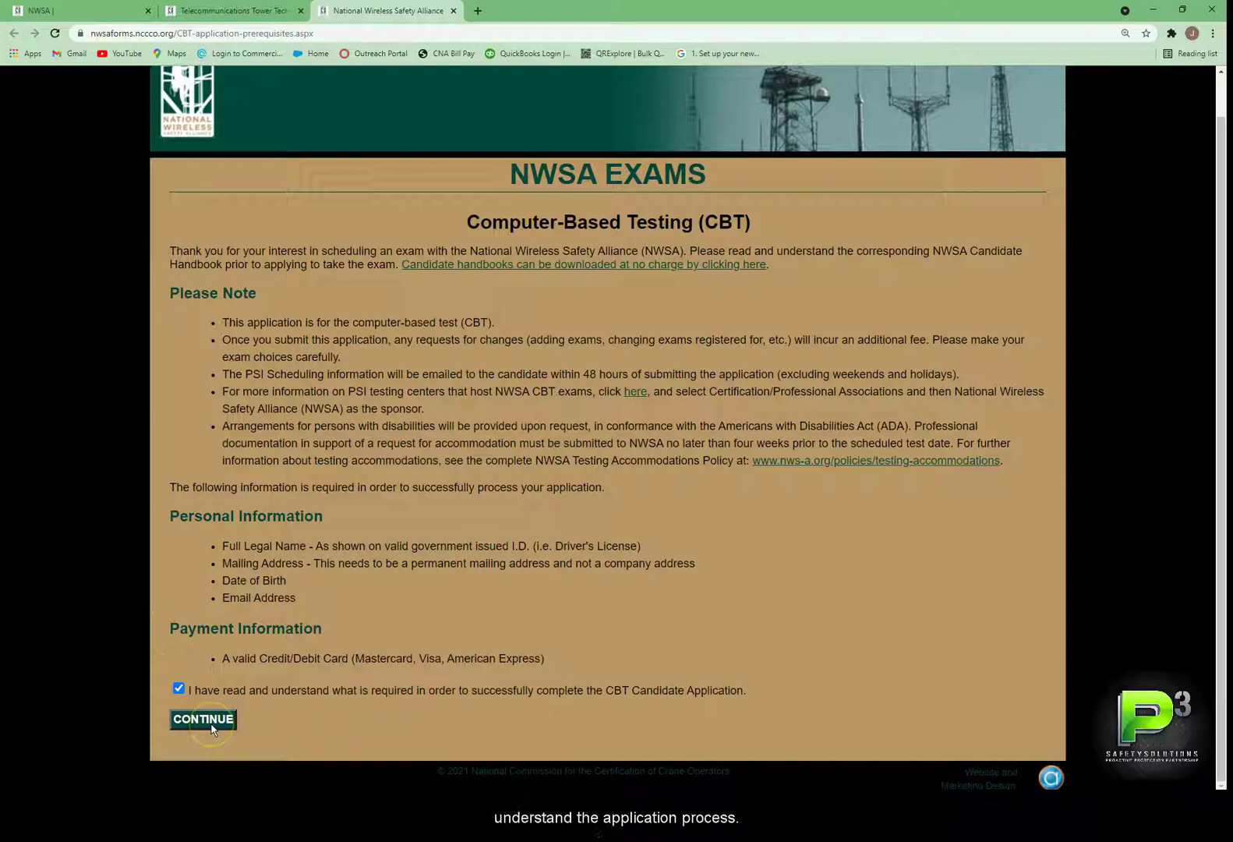
pyautogui.click(295, 715)
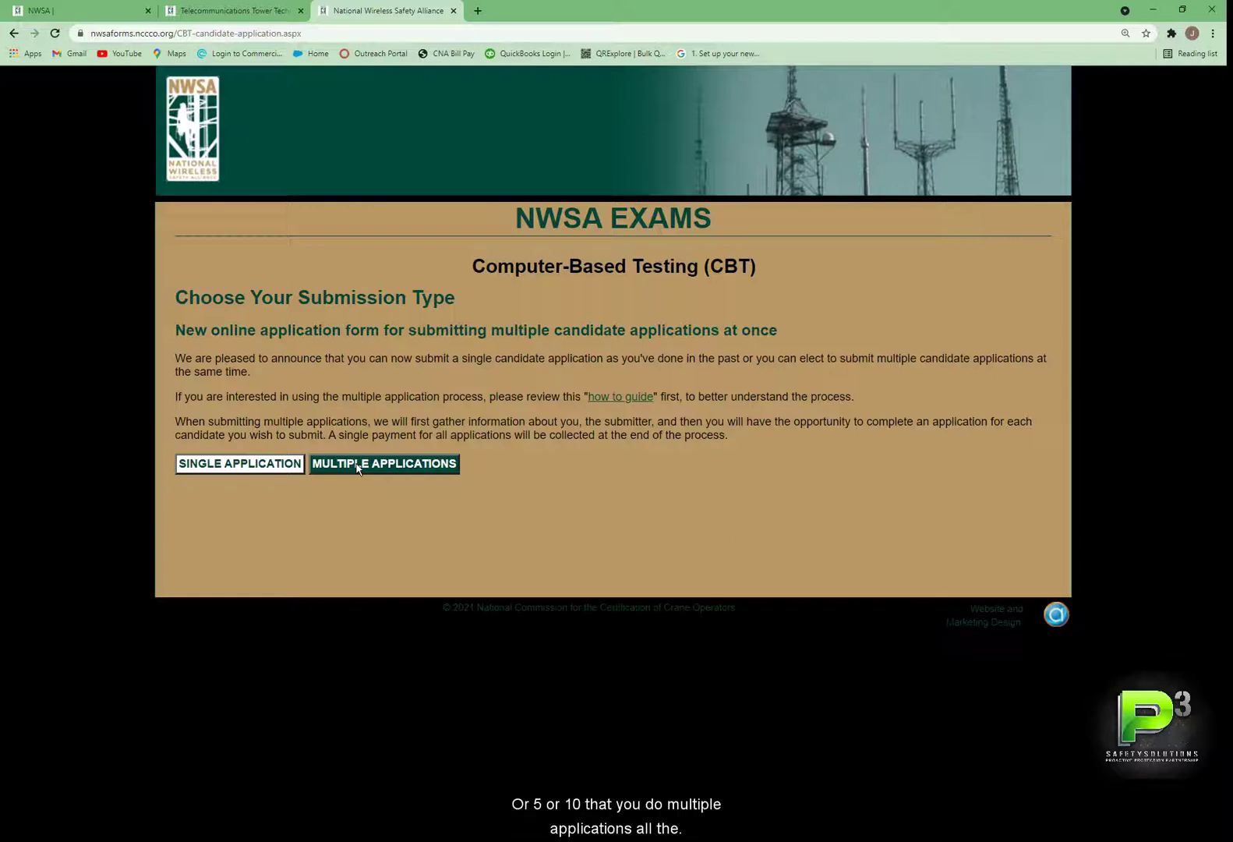
# Step: Choose Multiple Applications to start a group CBT application
pyautogui.click(359, 466)
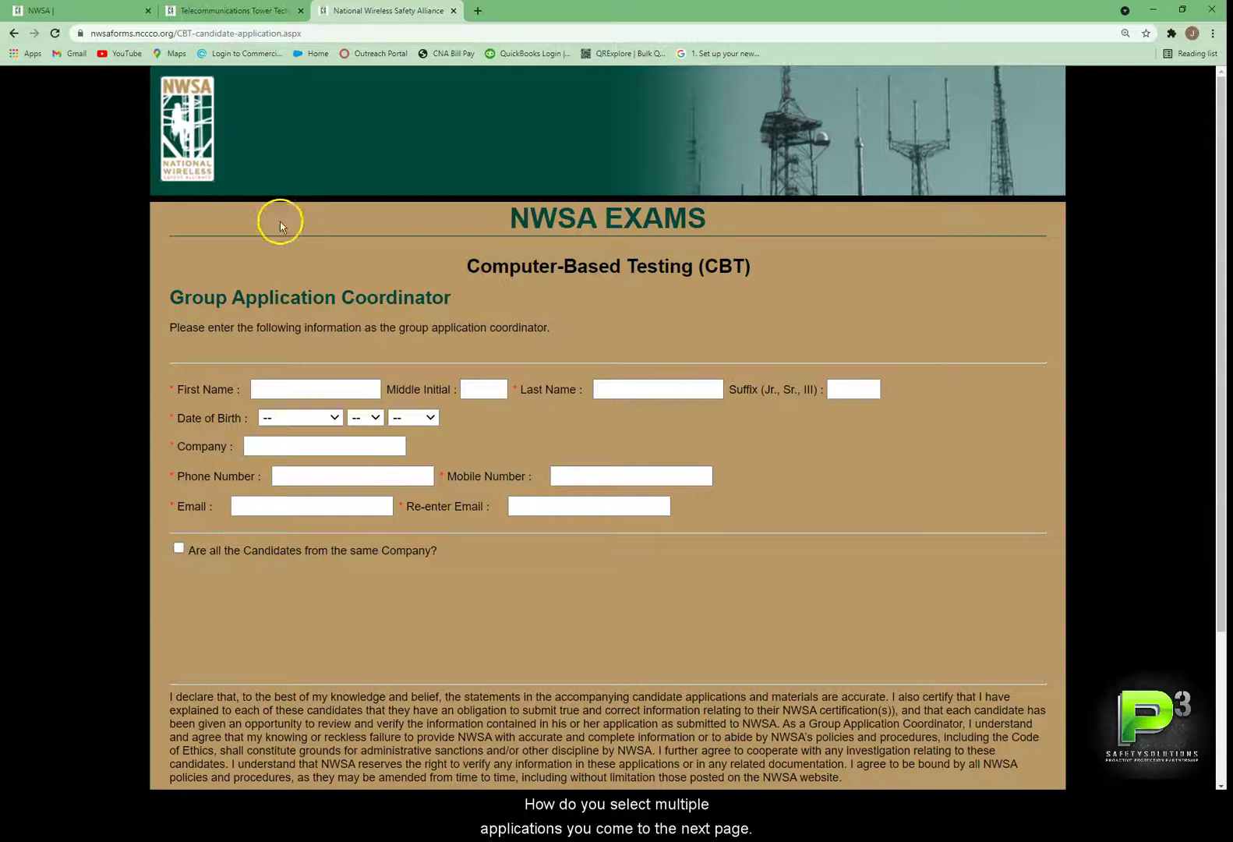
# Step: Autofill the coordinator's saved name and contact details and set a March birth date
pyautogui.moveTo(170, 298); pyautogui.dragTo(452, 304)
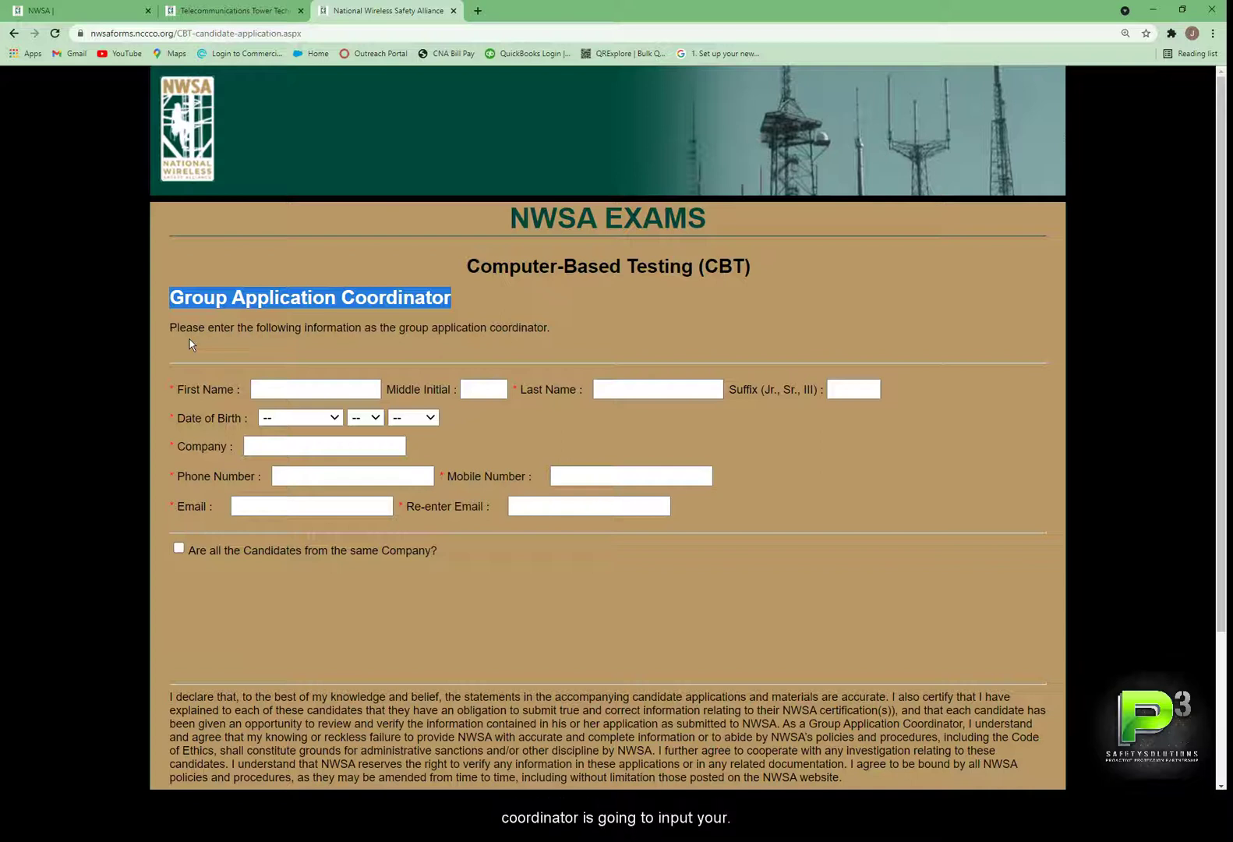
pyautogui.click(273, 387)
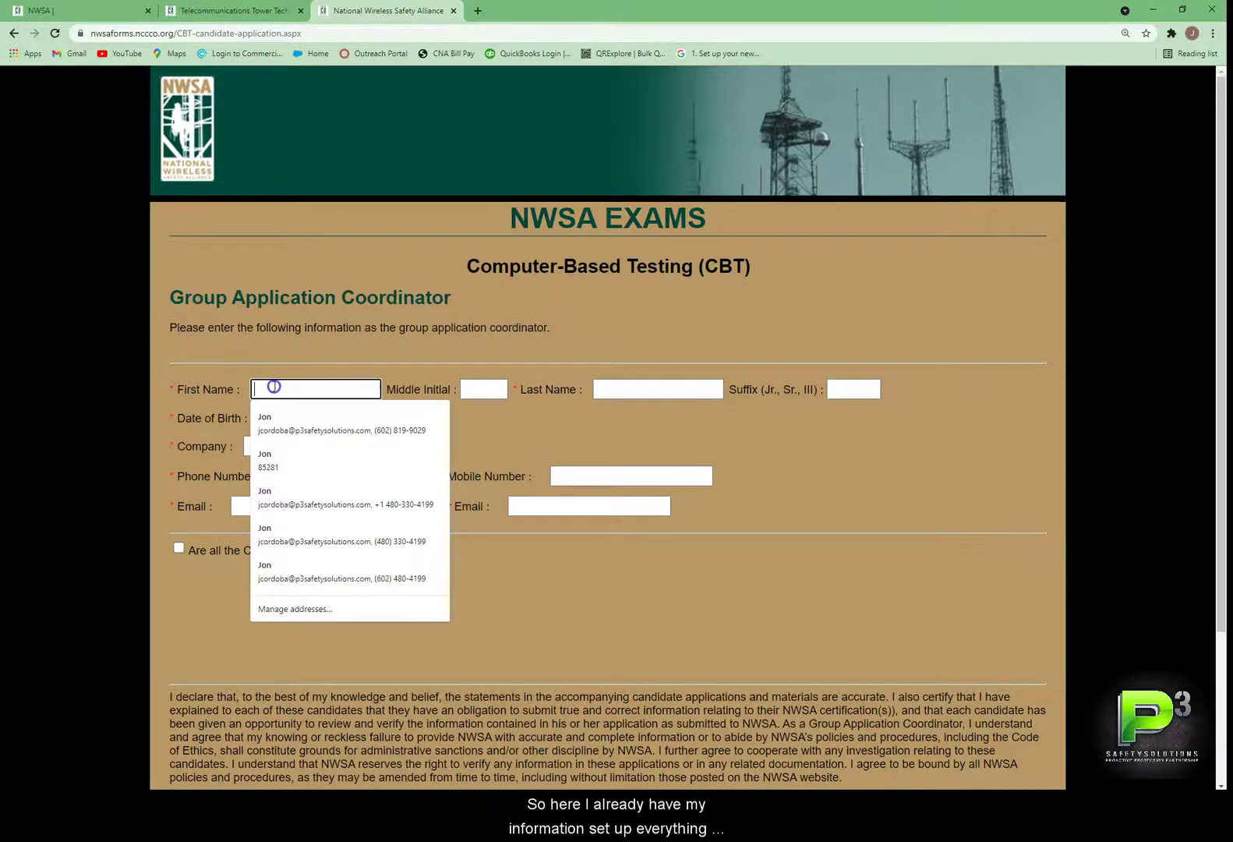
pyautogui.click(275, 423)
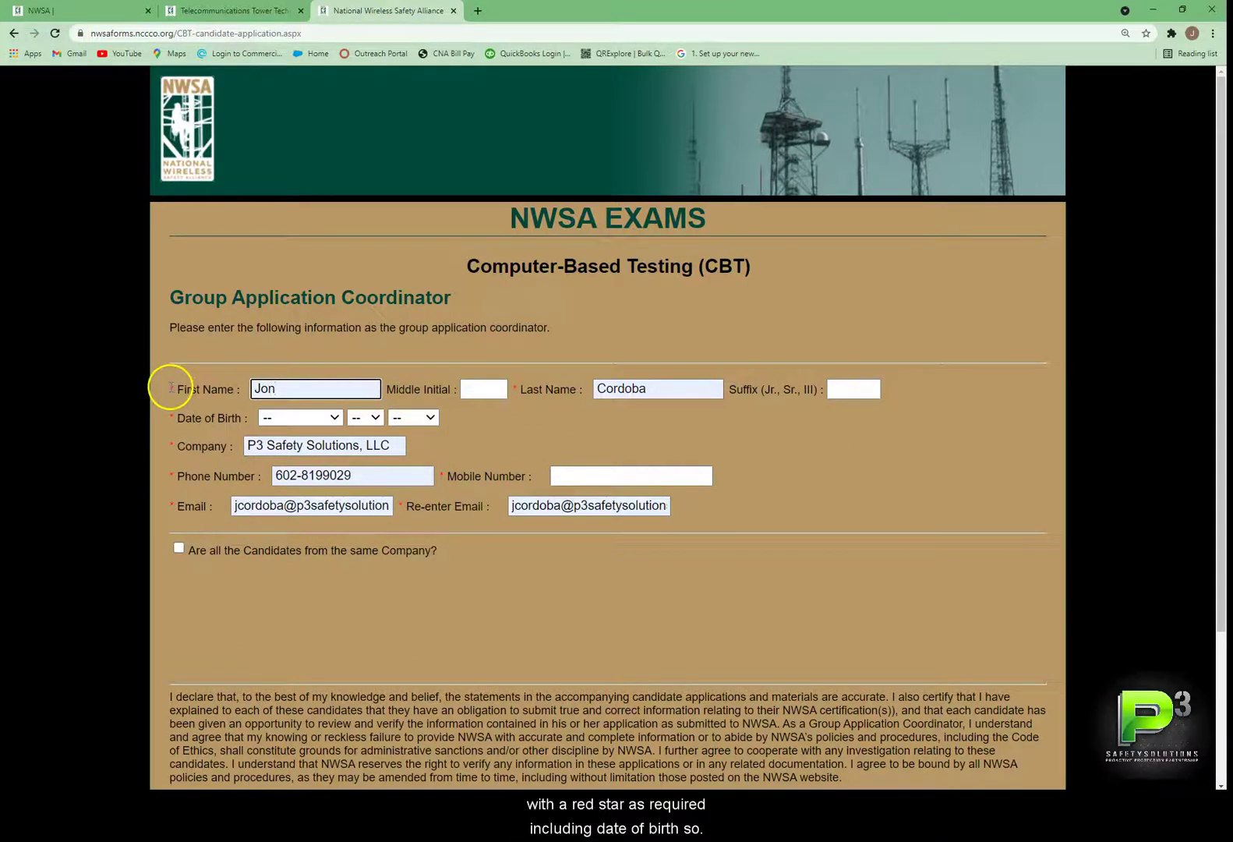
pyautogui.click(320, 417)
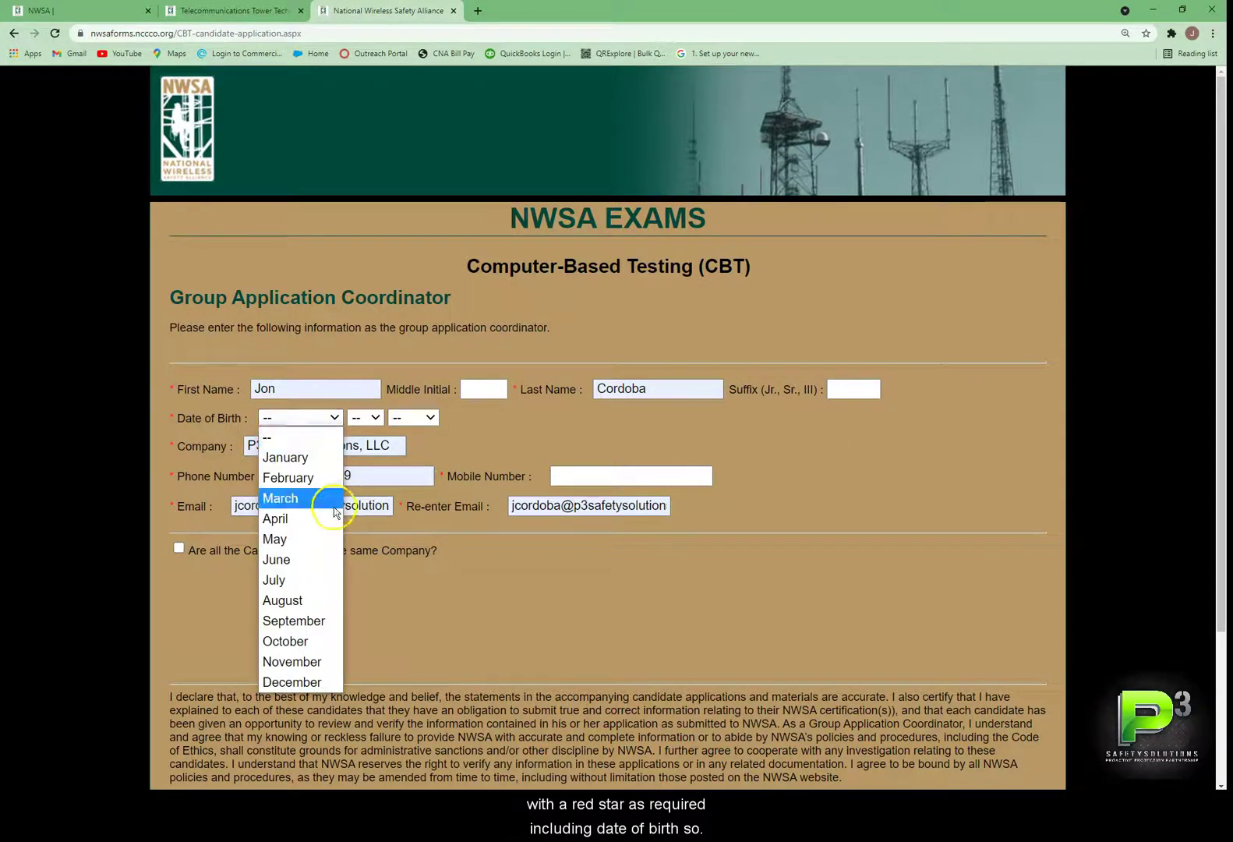
pyautogui.click(334, 505)
pyautogui.click(364, 418)
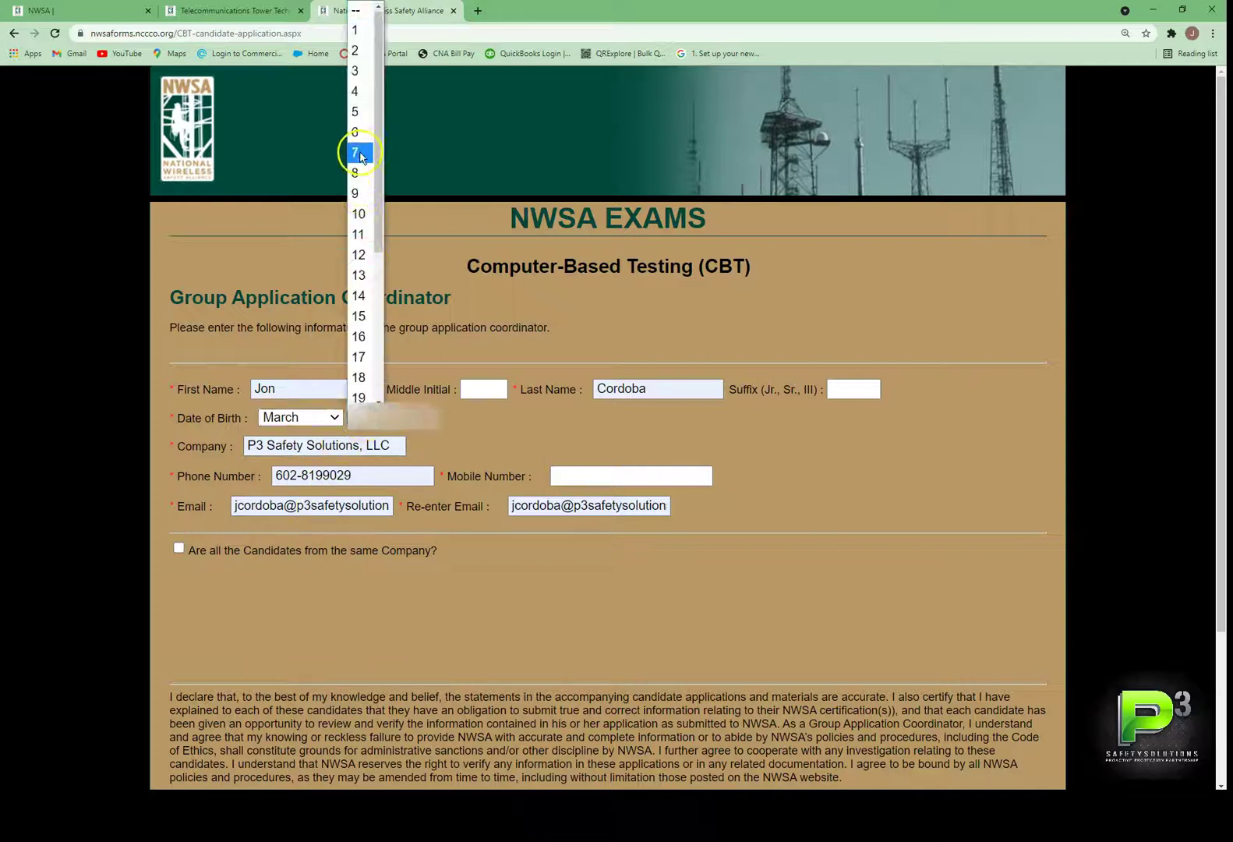
pyautogui.click(357, 88)
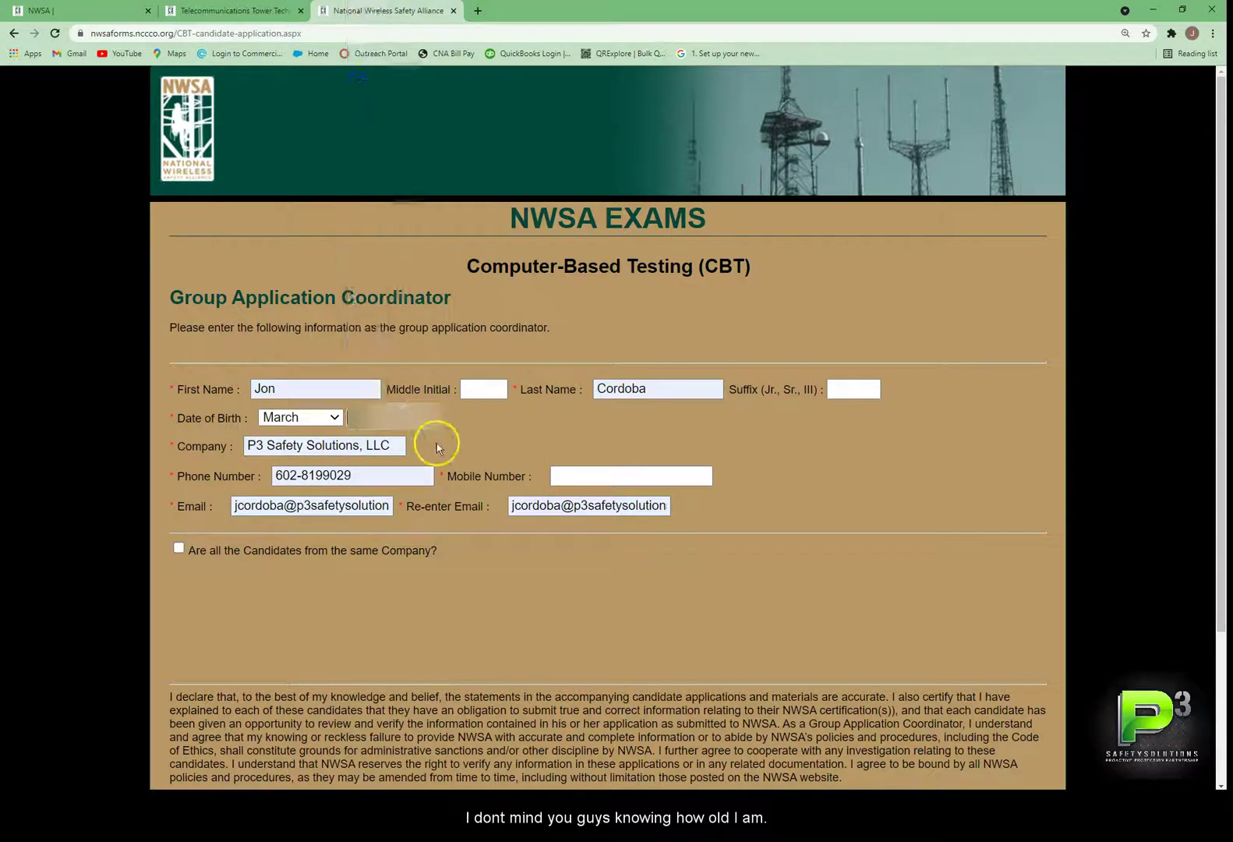
pyautogui.click(408, 417)
pyautogui.scroll(5, 398, 311)
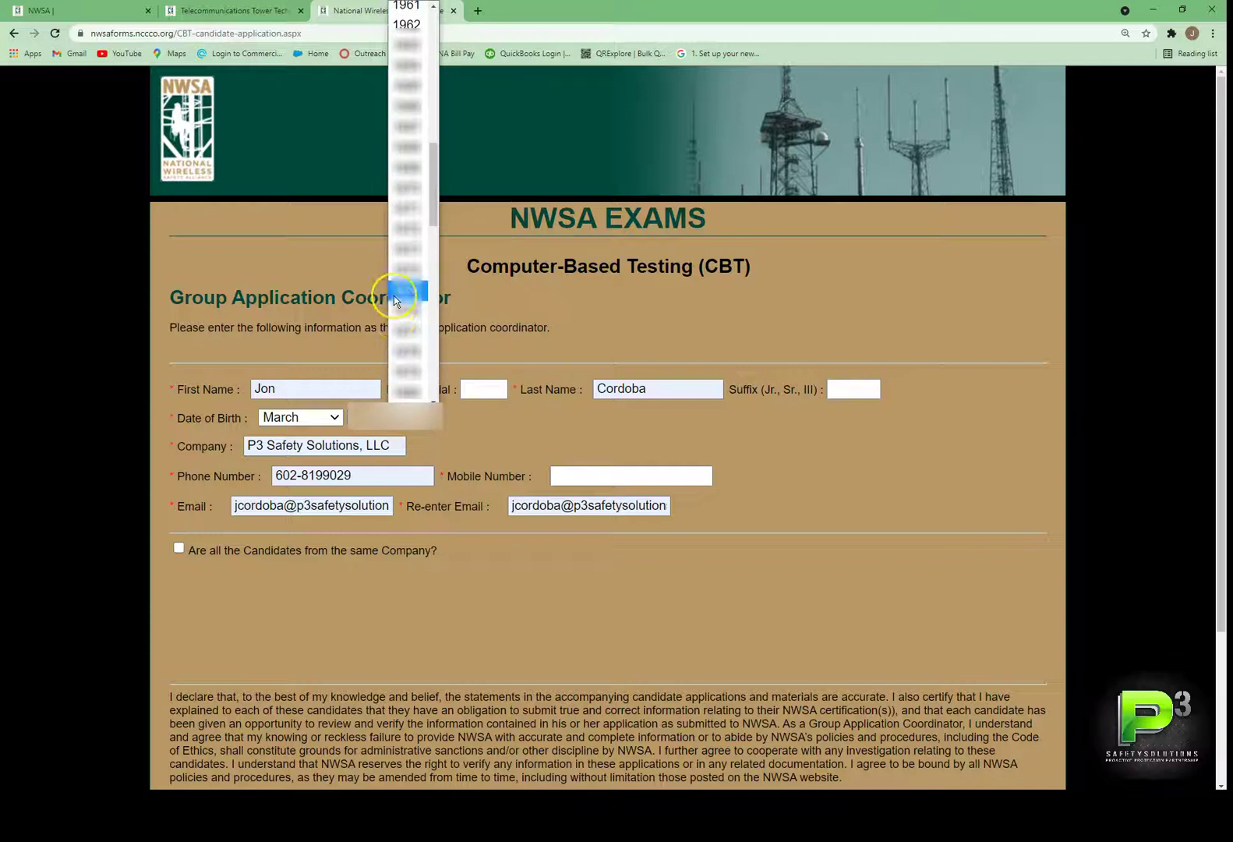
pyautogui.click(395, 300)
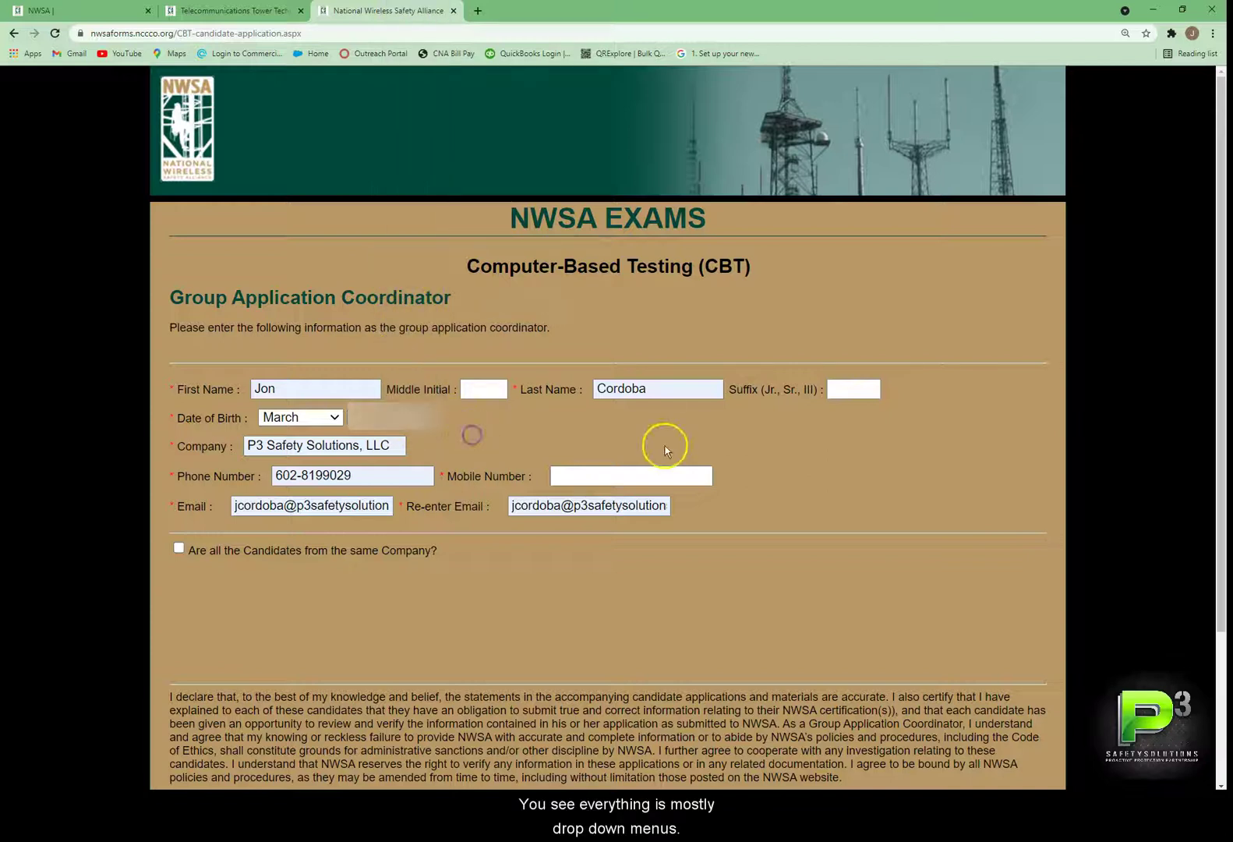
# Step: Replace the coordinator's phone number, reuse it as the mobile number, and tick the same-company box
pyautogui.moveTo(352, 475); pyautogui.dragTo(255, 489)
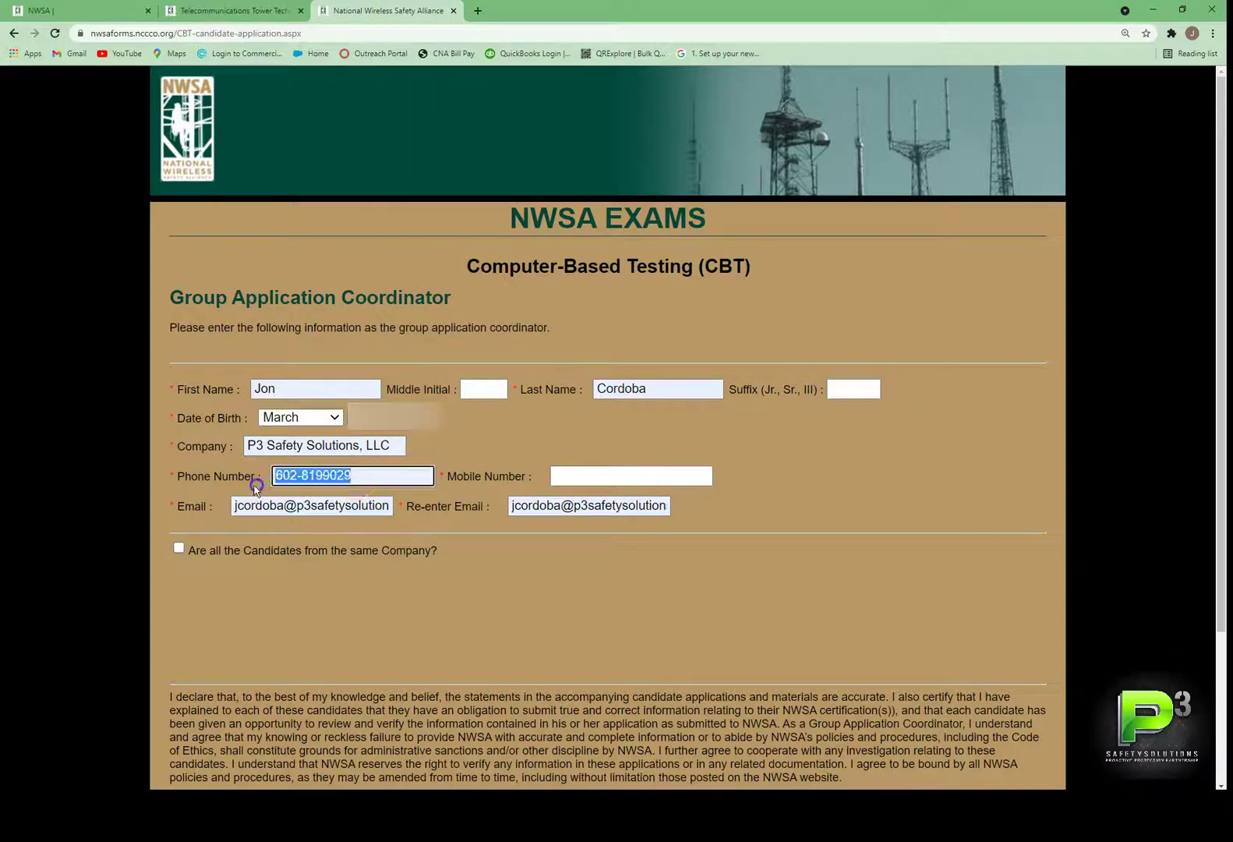
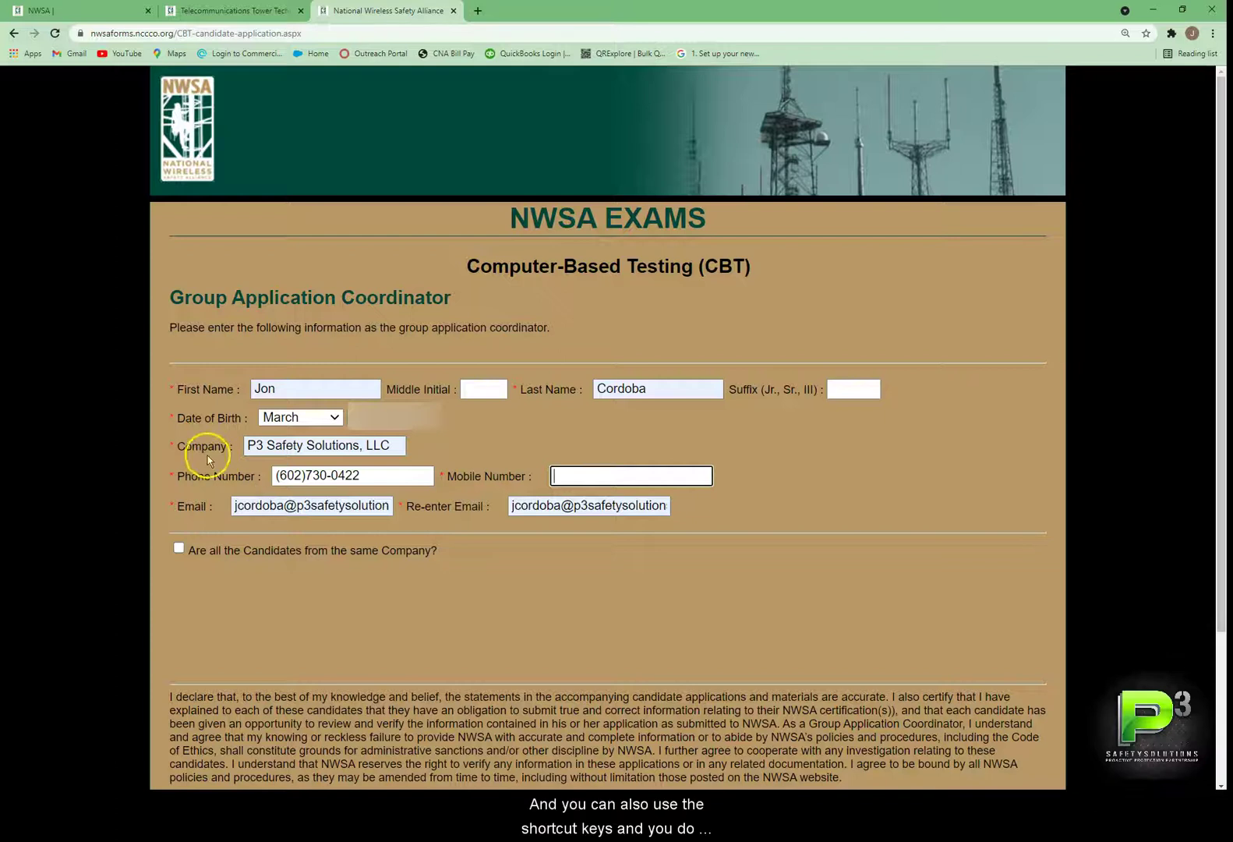
pyautogui.hotkey('ctrl', 'a')
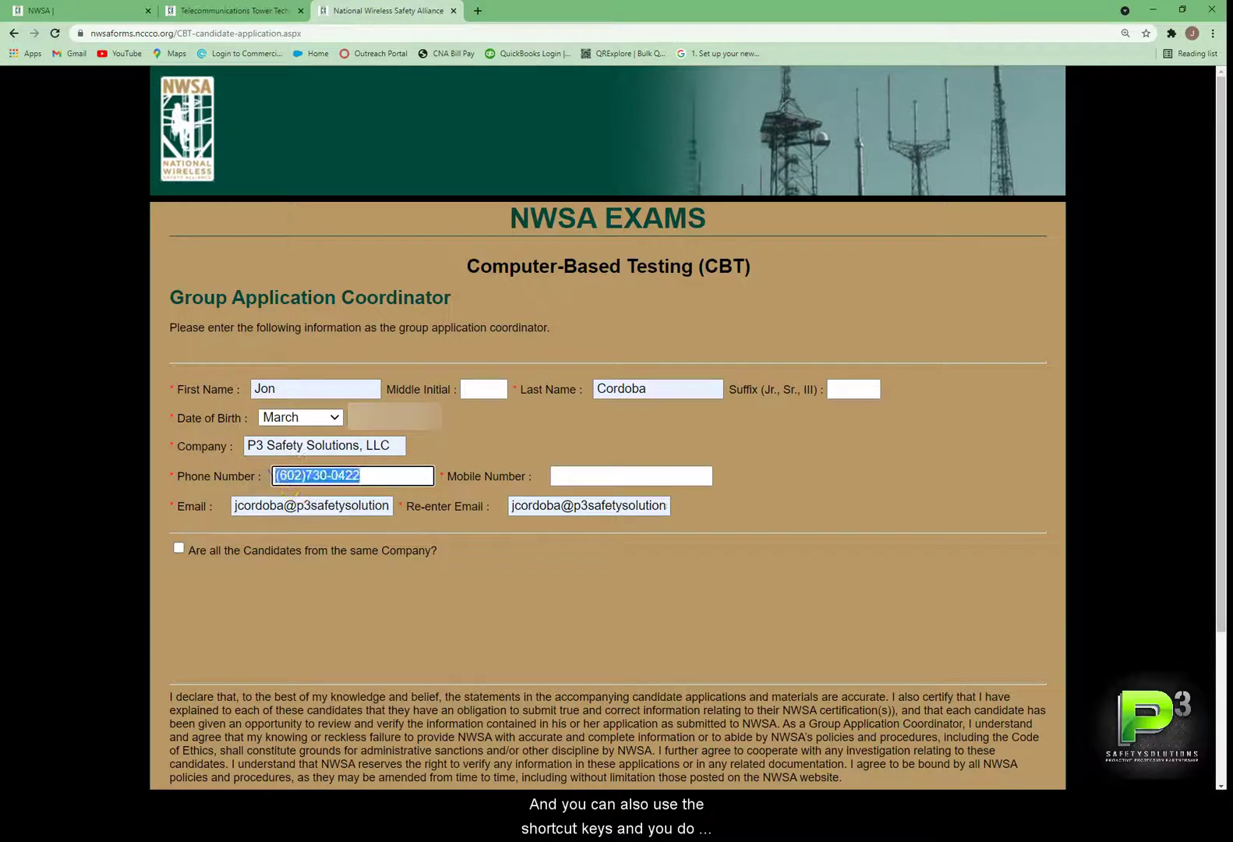
pyautogui.hotkey('ctrl', 'c')
pyautogui.click(594, 476)
pyautogui.hotkey('ctrl', 'v')
pyautogui.click(748, 514)
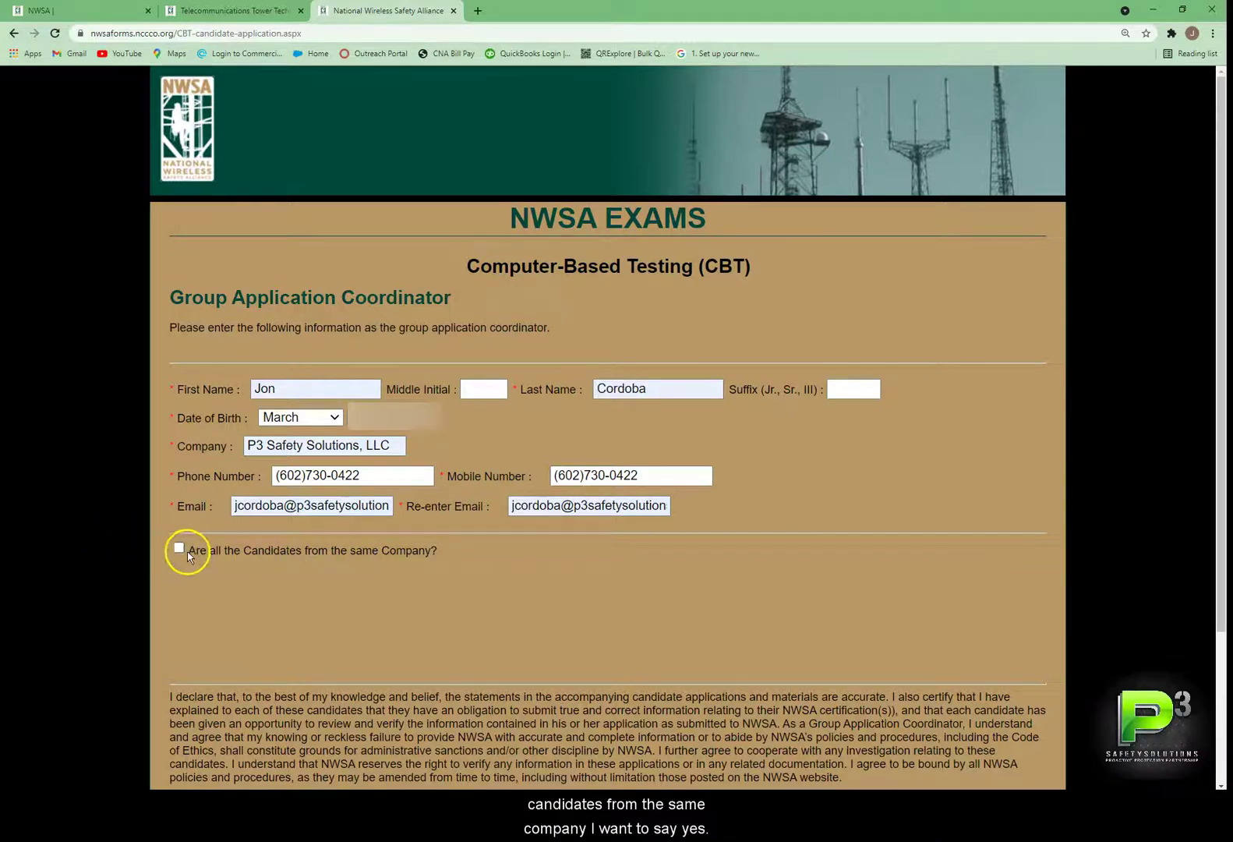
pyautogui.click(180, 549)
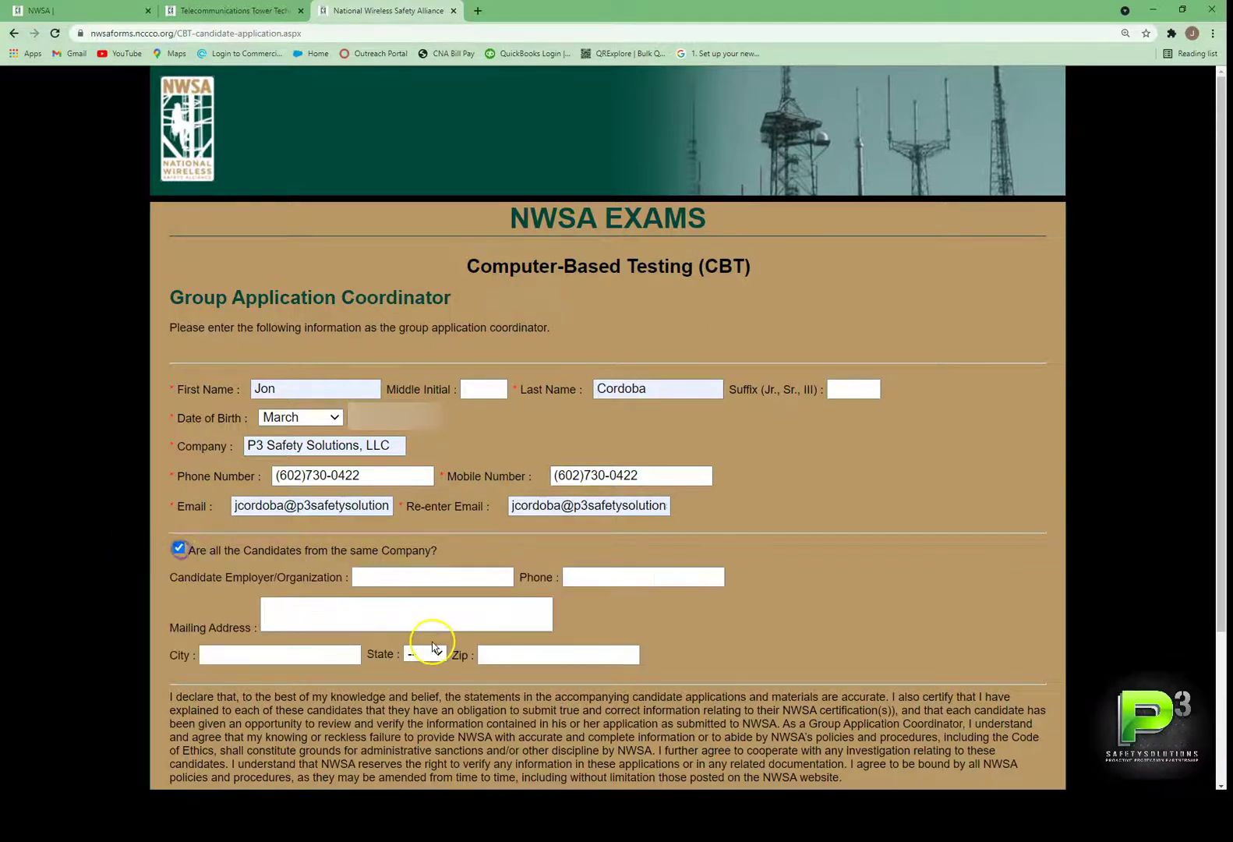
# Step: Re-tick the same-company box and autofill P3 Safety Solutions, LLC as employer with its phone
pyautogui.click(179, 550)
pyautogui.scroll(-2, 233, 538)
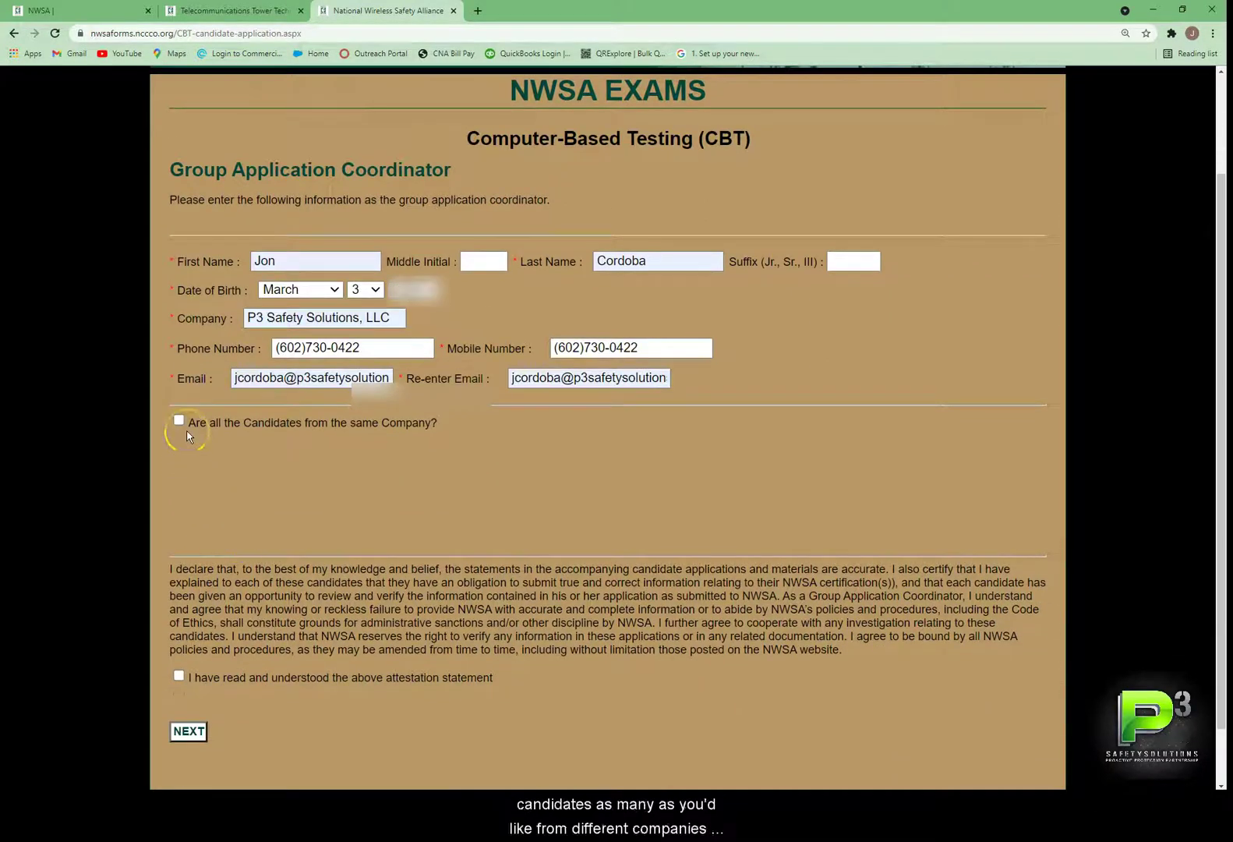
pyautogui.click(180, 420)
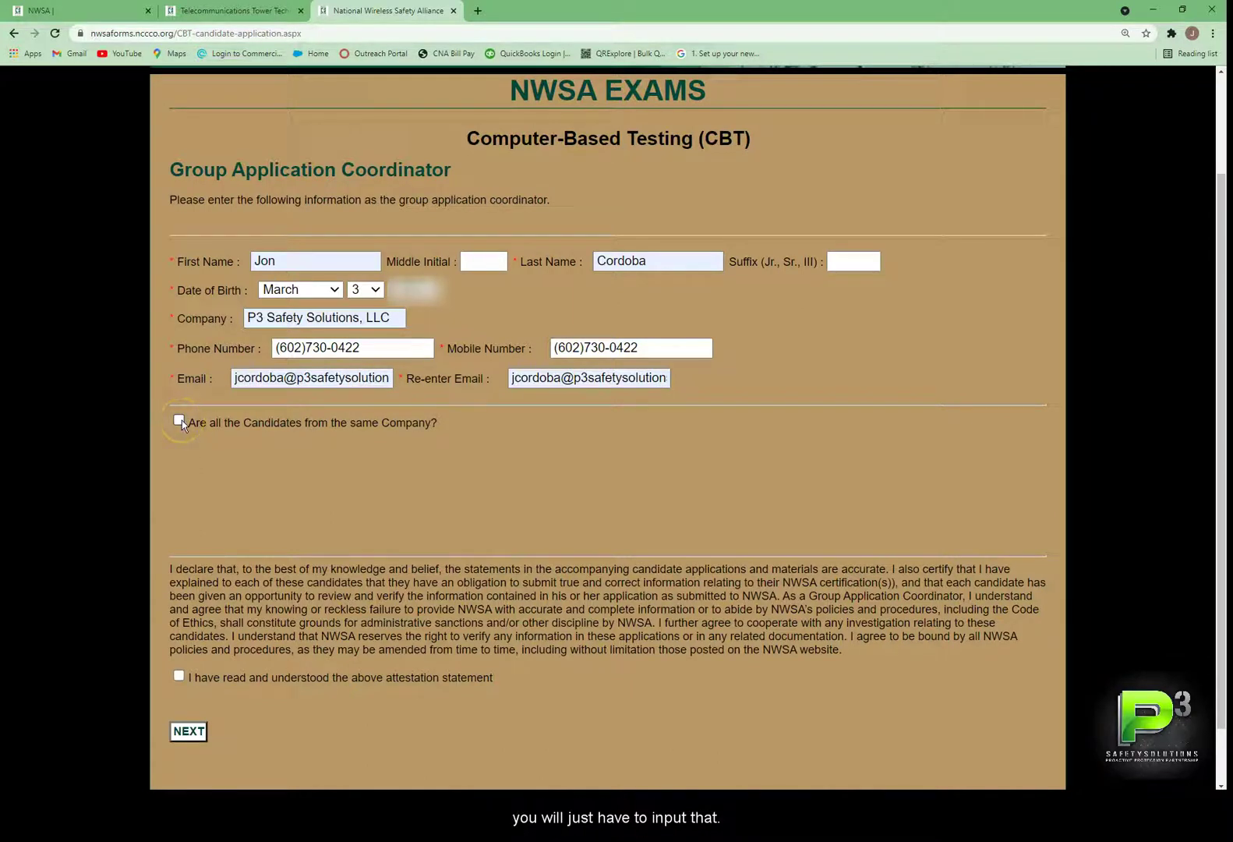
pyautogui.click(180, 420)
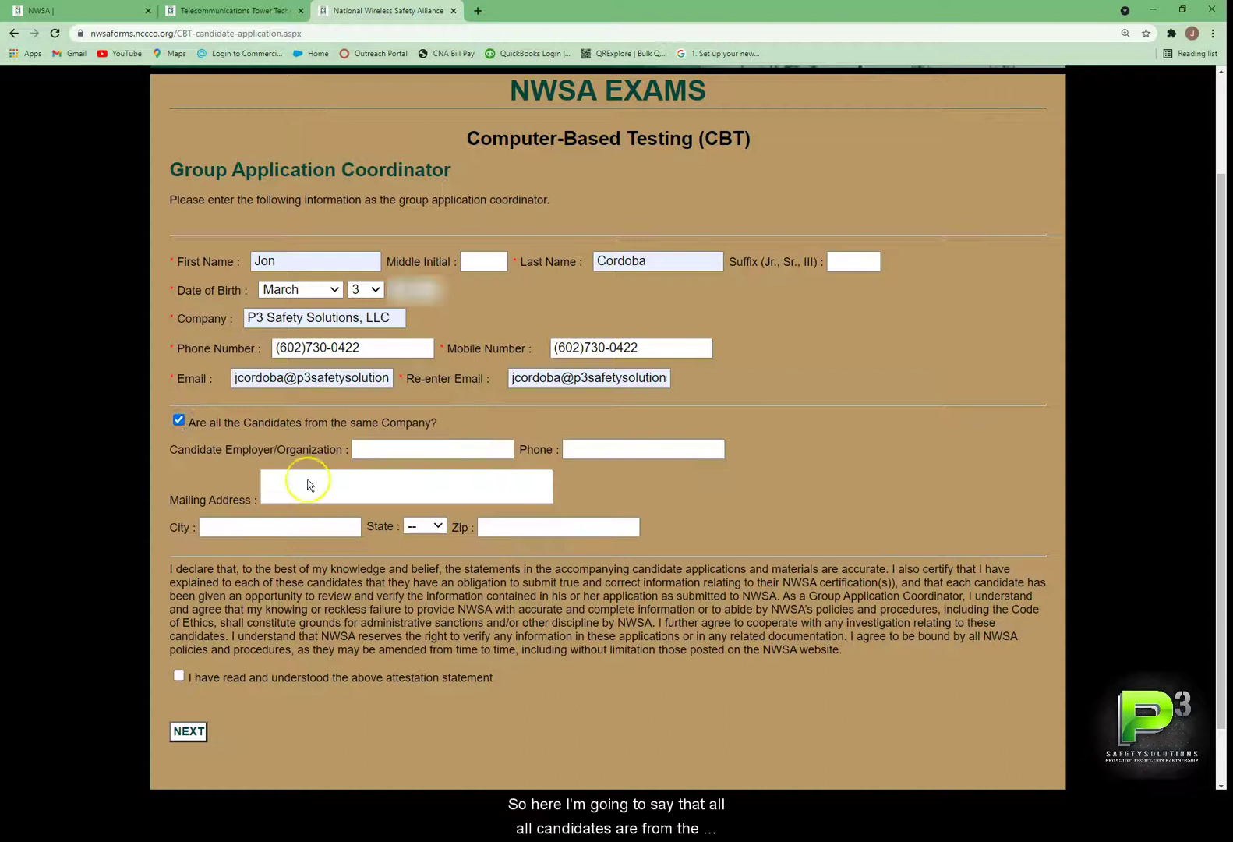
pyautogui.click(386, 453)
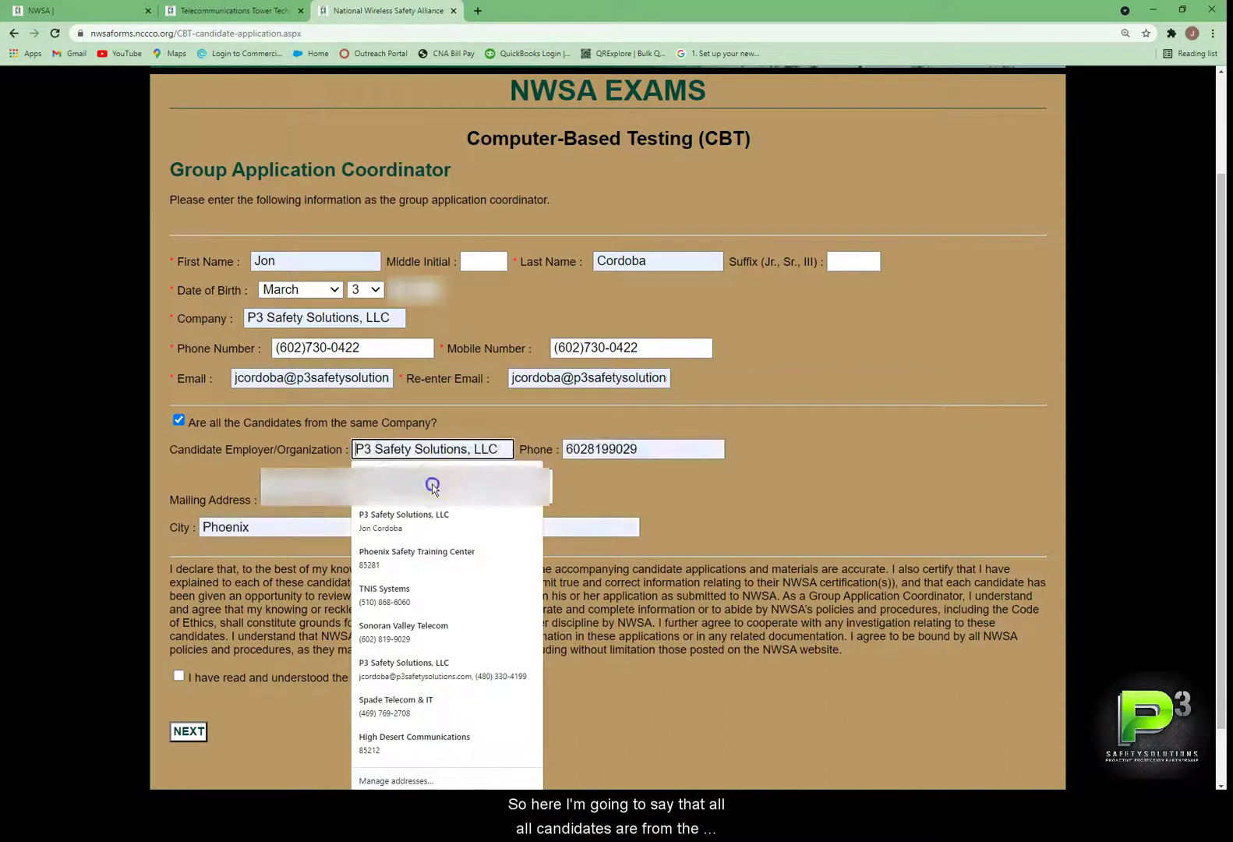
pyautogui.click(433, 478)
# Step: Enter the employer's Tempe mailing address, correct the city and zip, and tick the attestation
pyautogui.click(382, 482)
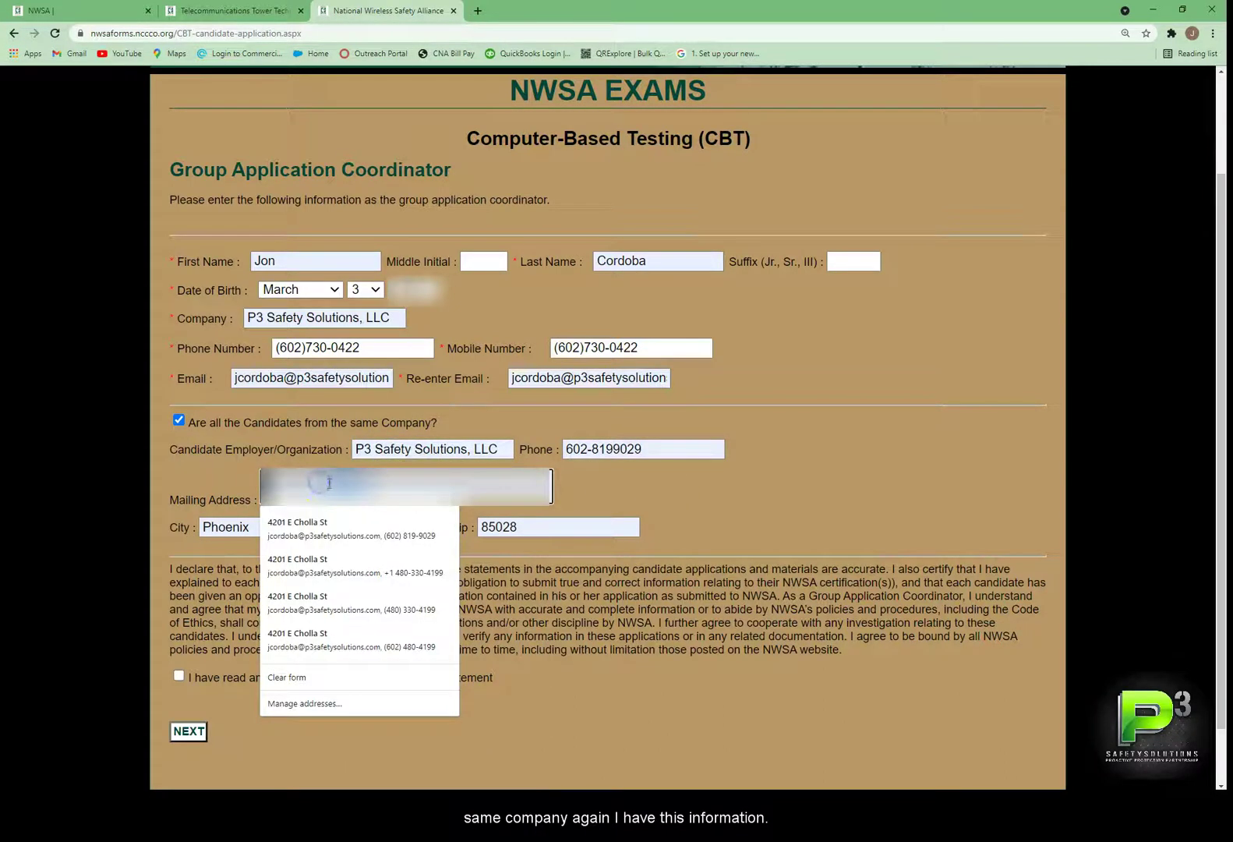
pyautogui.write('1783 ')
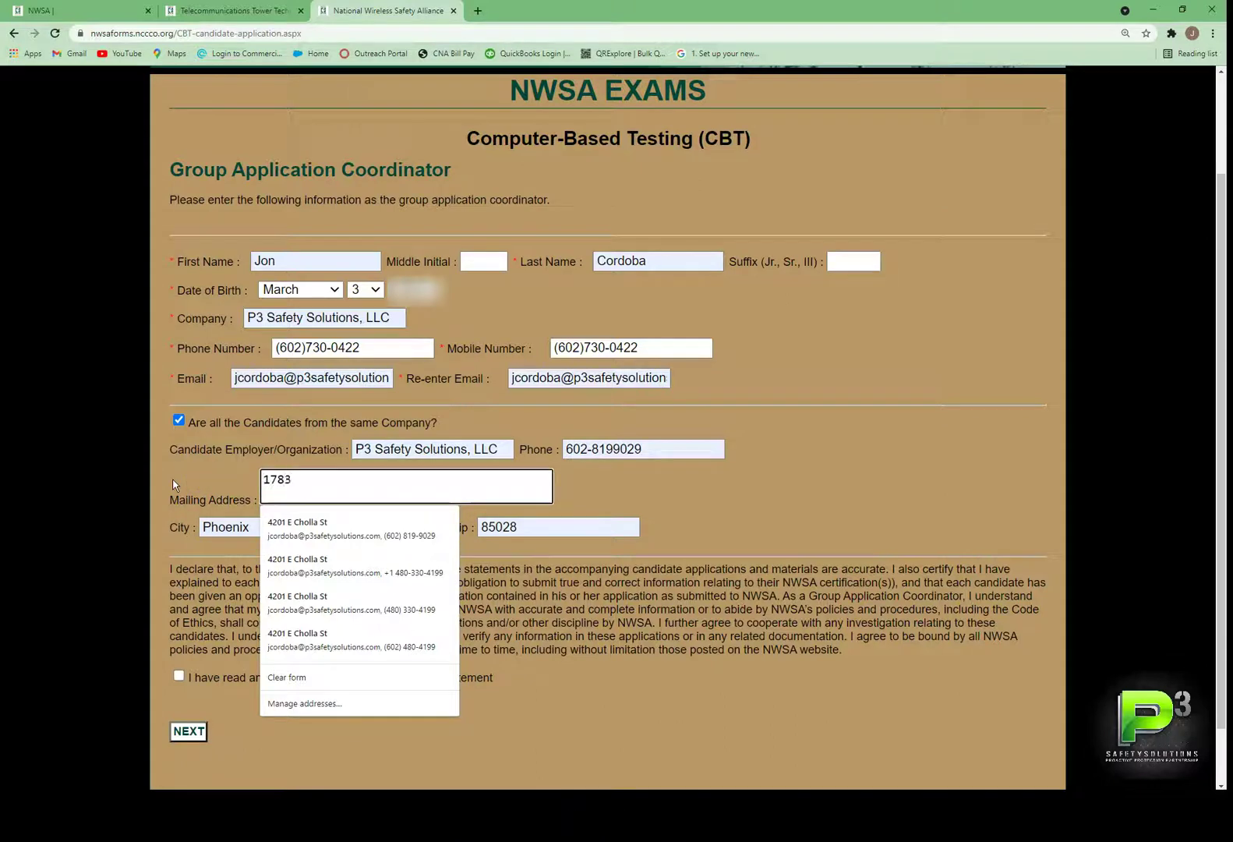
pyautogui.write('W University Dr #137 Te')
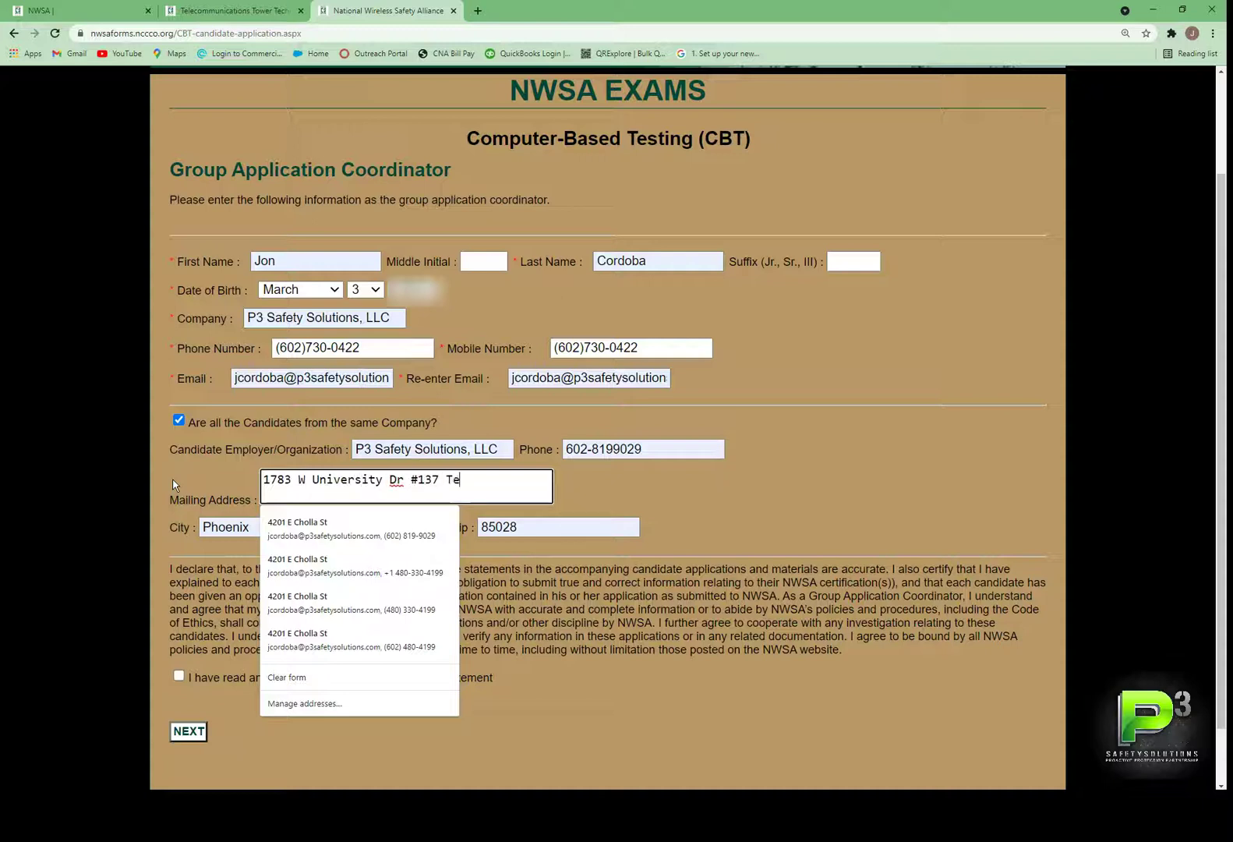
pyautogui.write('mpe AZ 85281')
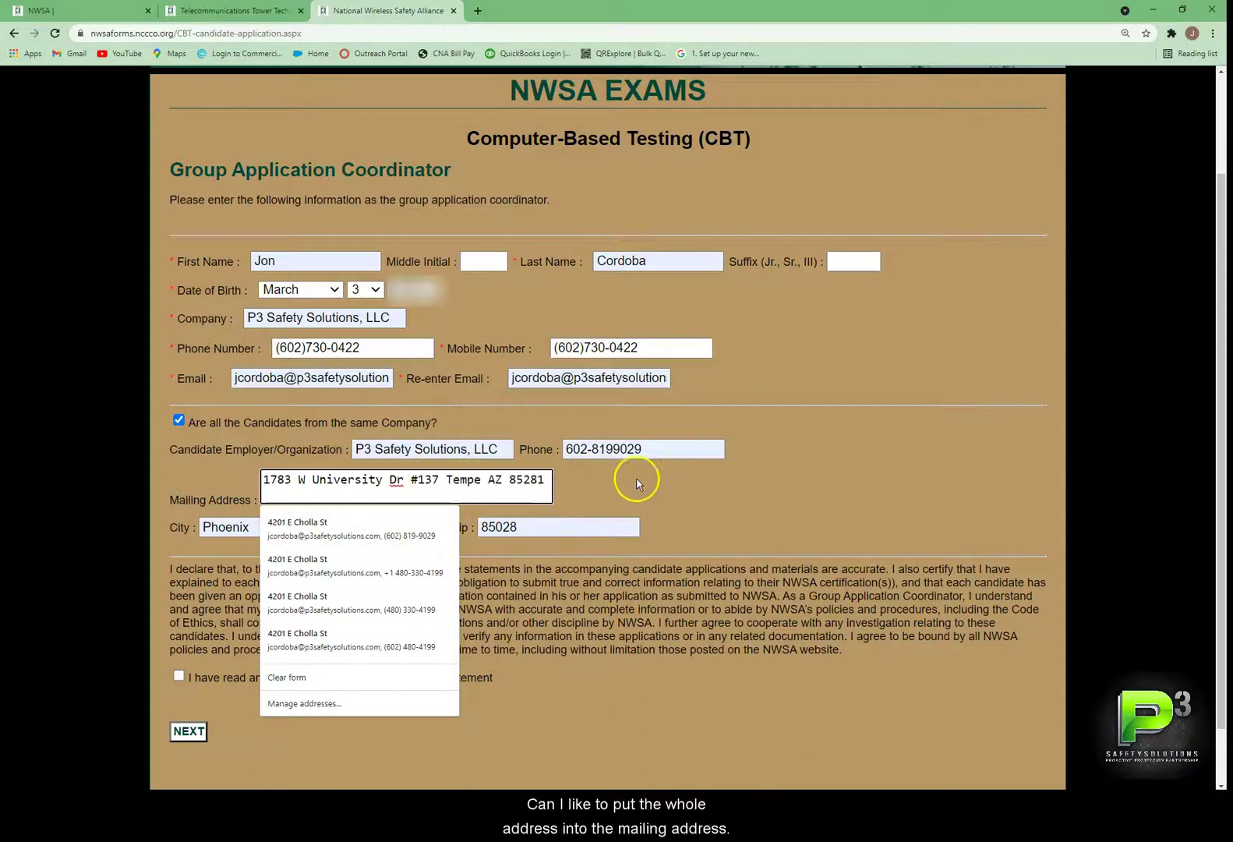
pyautogui.click(635, 478)
pyautogui.click(280, 520)
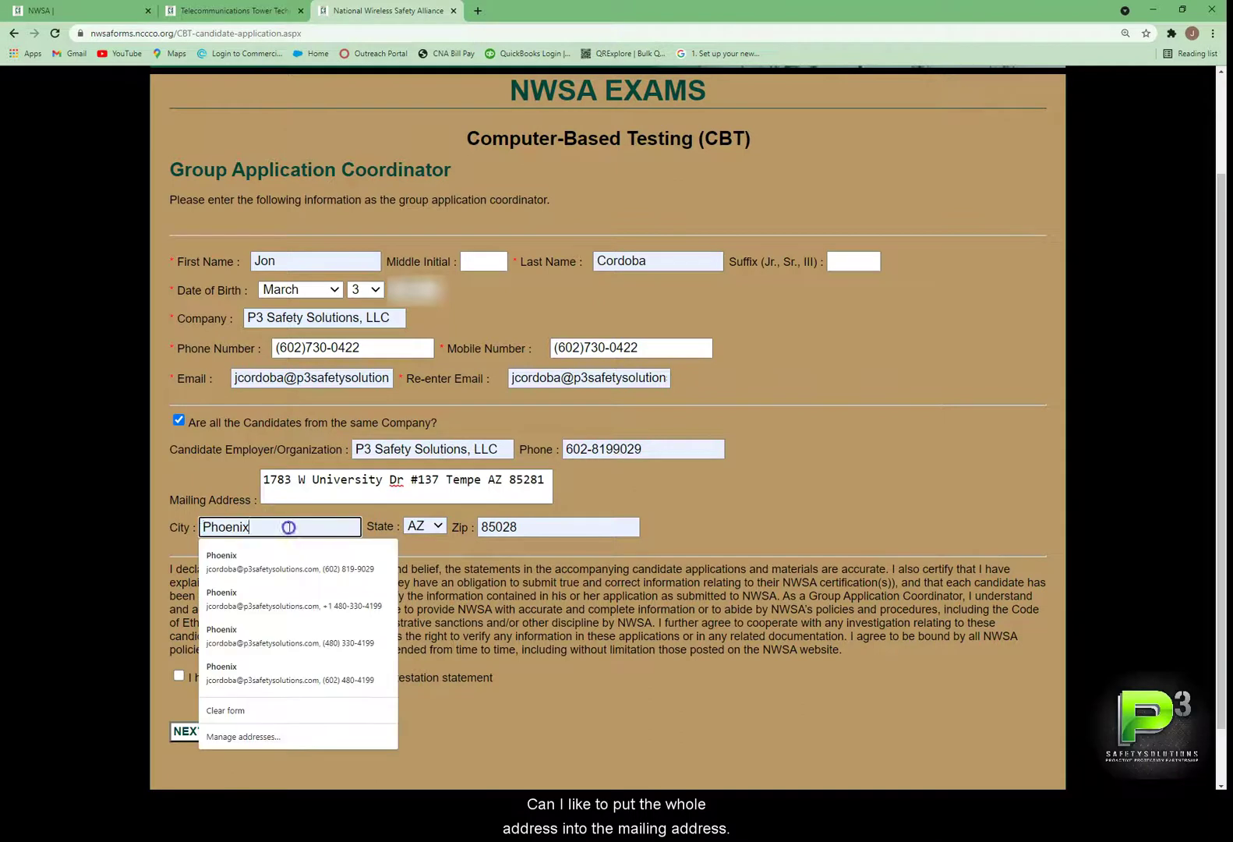
pyautogui.write('Tempe')
pyautogui.press('BackSpace')
pyautogui.press('BackSpace')
pyautogui.press('BackSpace')
pyautogui.press('BackSpace')
pyautogui.press('BackSpace')
pyautogui.press('BackSpace')
pyautogui.press('BackSpace')
pyautogui.press('BackSpace')
pyautogui.press('BackSpace')
pyautogui.press('BackSpace')
pyautogui.press('BackSpace')
pyautogui.press('BackSpace')
pyautogui.write('Tempe')
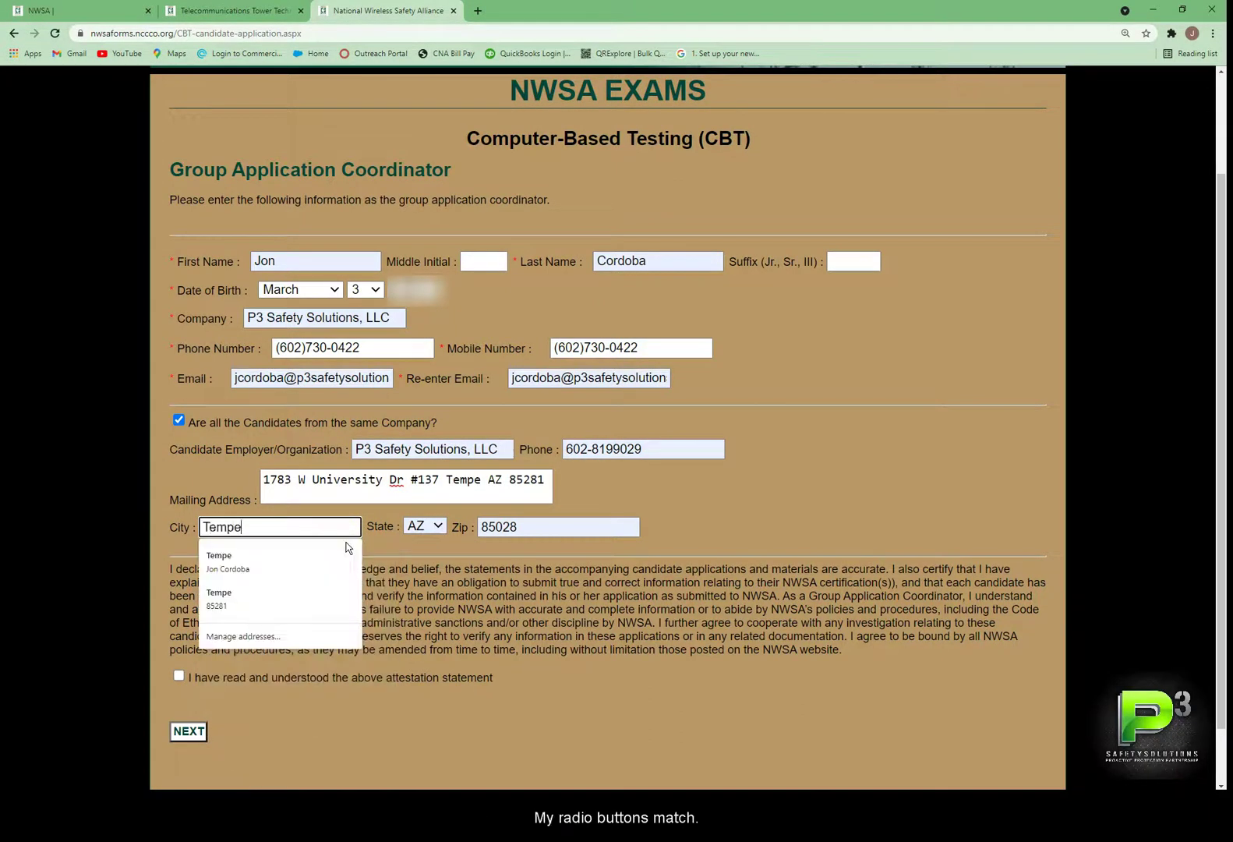
pyautogui.press('Tab')
pyautogui.write('85281')
pyautogui.click(787, 484)
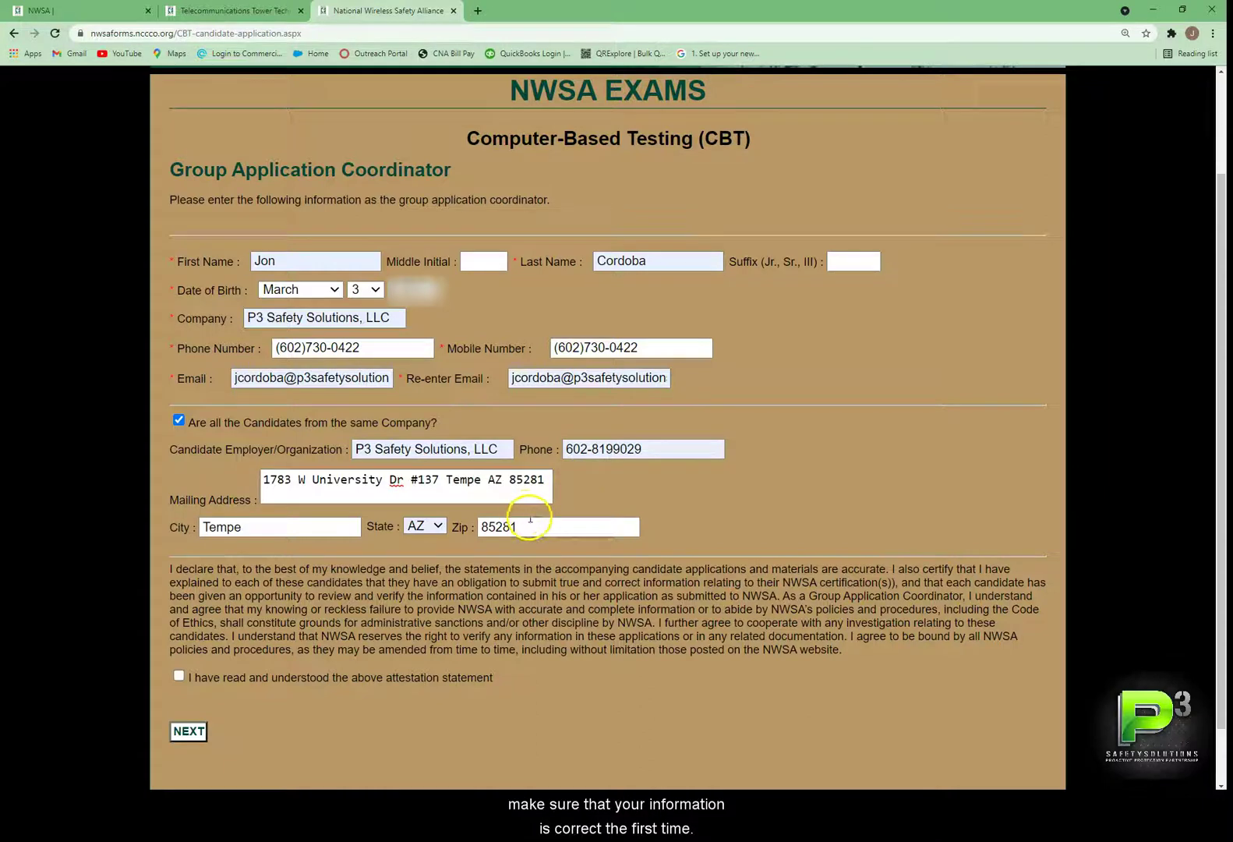
pyautogui.click(179, 677)
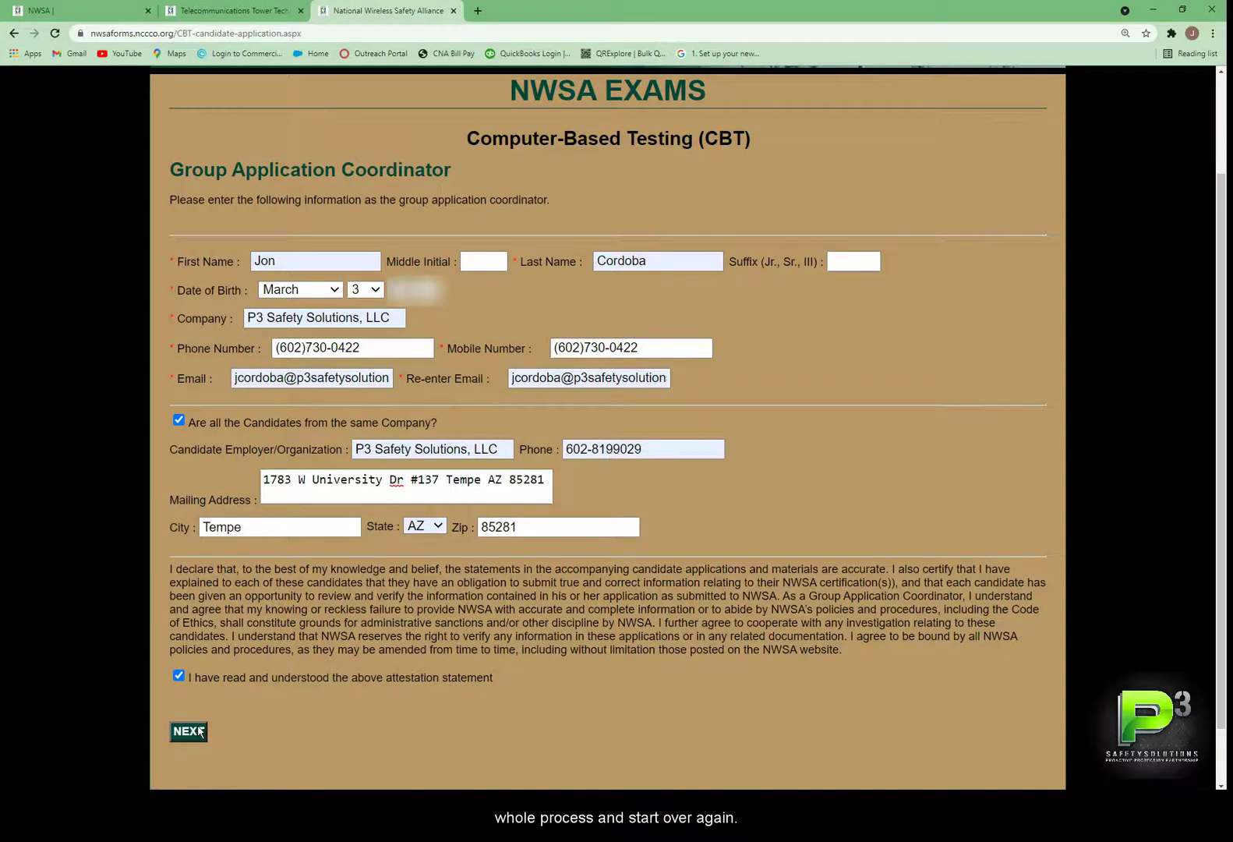
# Step: Proceed to the Candidate Information page and check the carried-over employer details
pyautogui.click(190, 731)
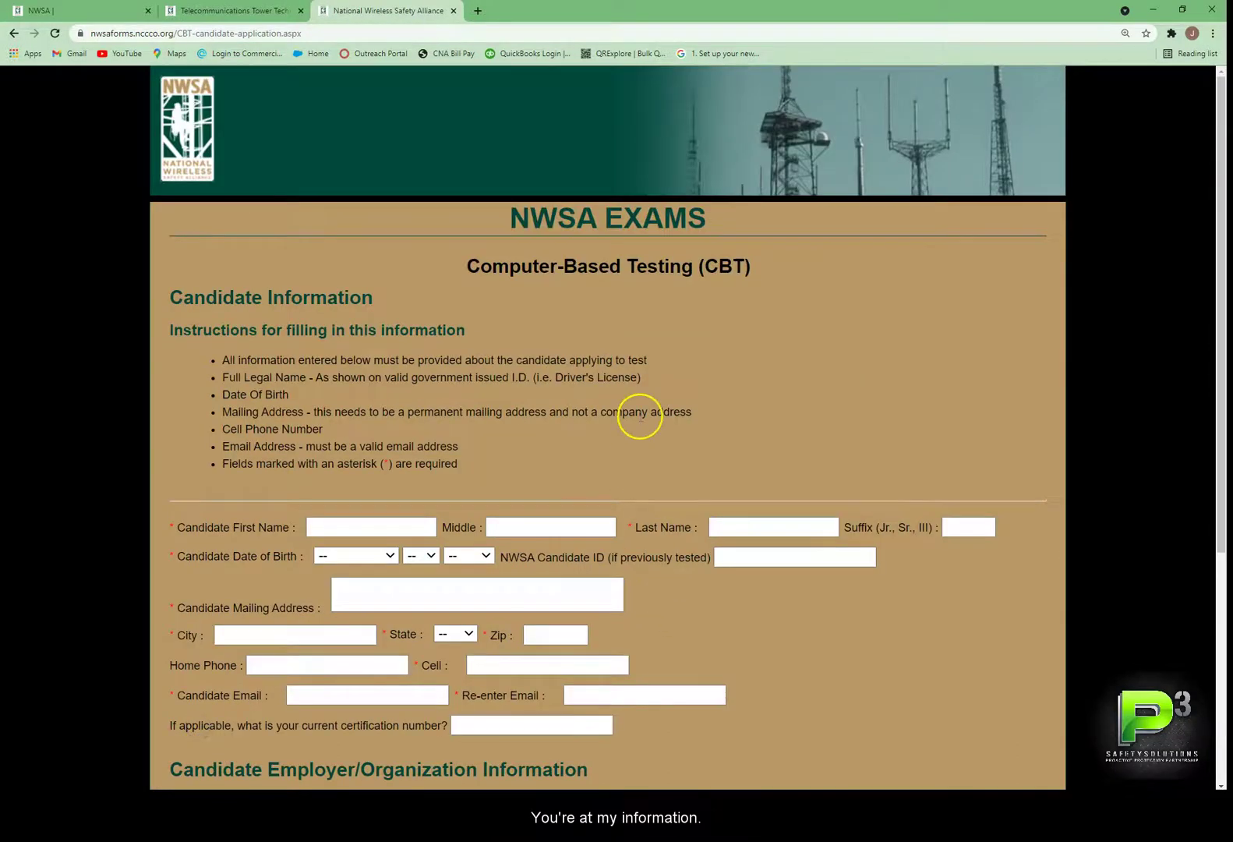
pyautogui.scroll(-3, 639, 417)
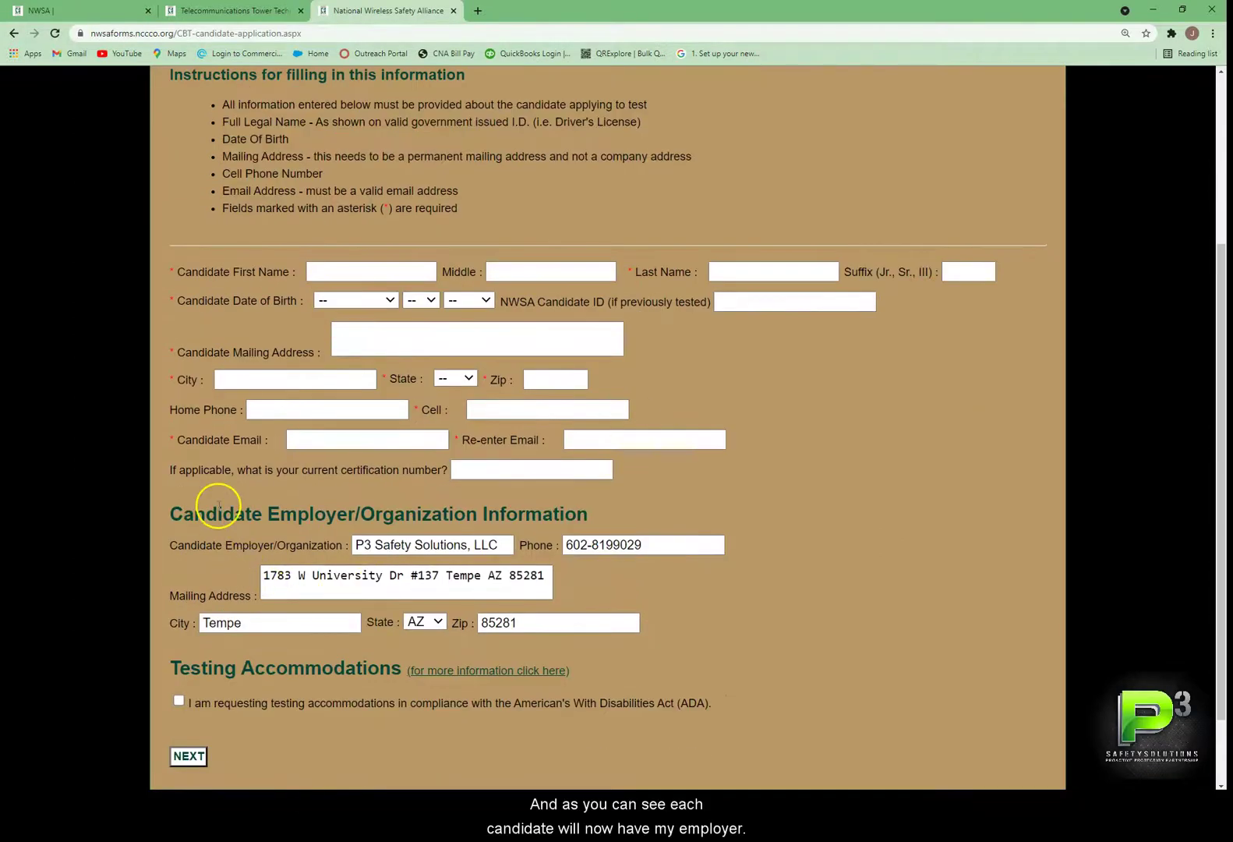
pyautogui.moveTo(337, 545); pyautogui.dragTo(635, 630)
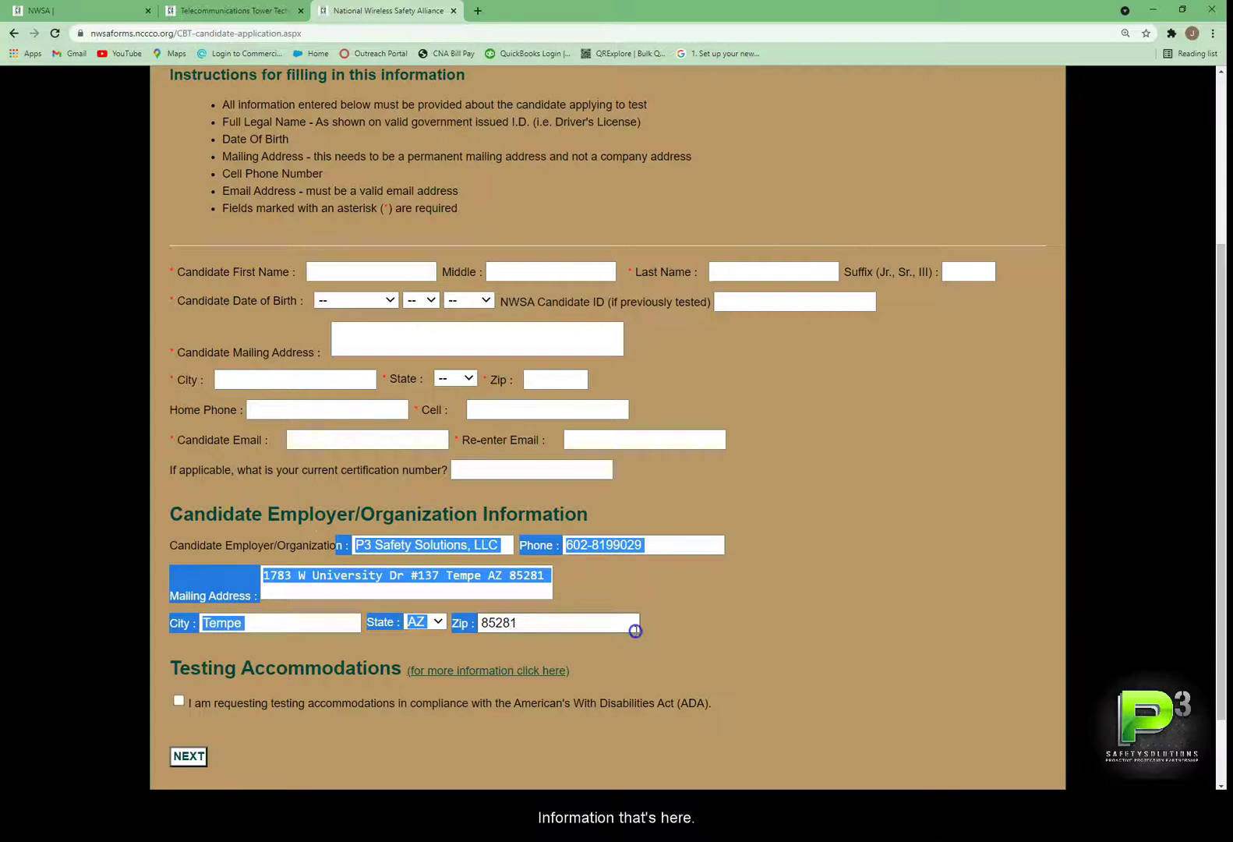
pyautogui.click(913, 627)
pyautogui.scroll(2, 608, 441)
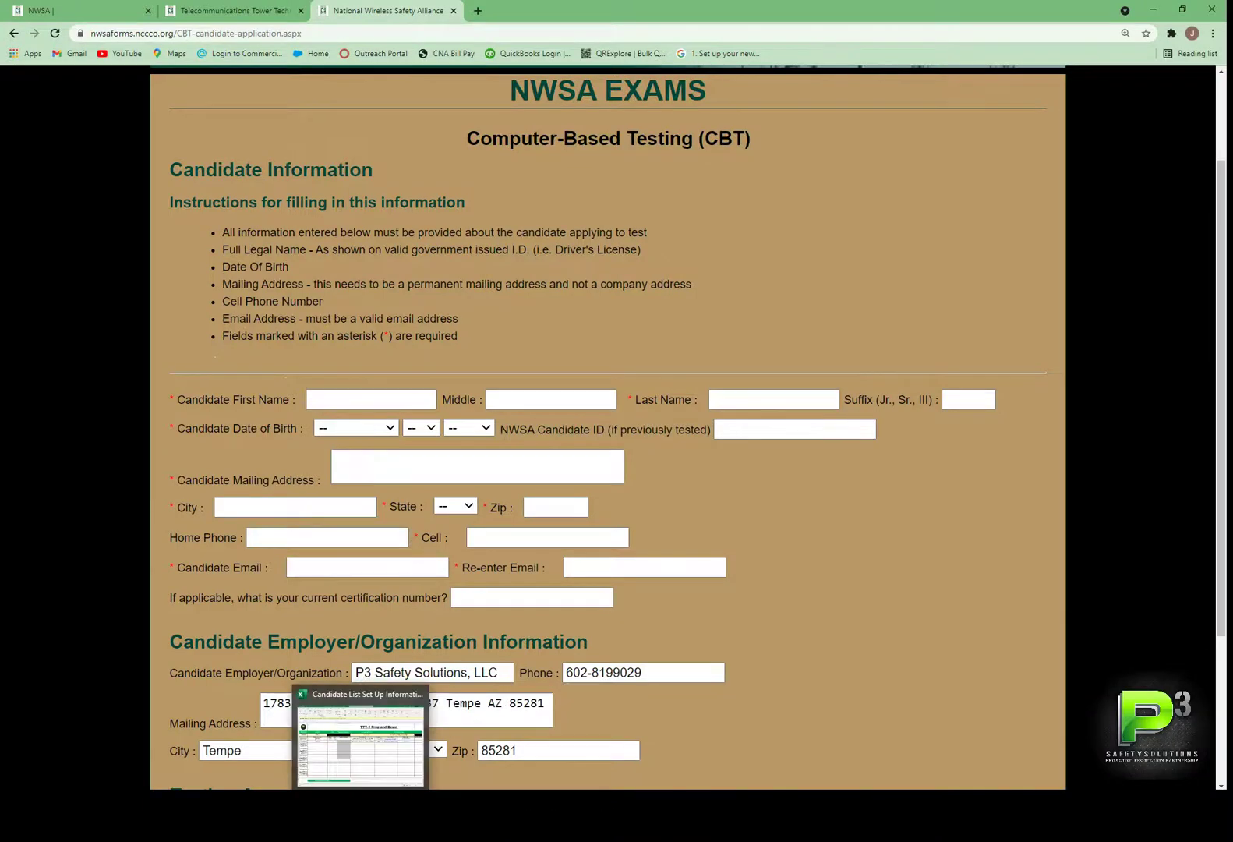
# Step: Copy the first candidate's name from Excel cell B5 into the Candidate First Name field
pyautogui.click(361, 736)
pyautogui.click(255, 330)
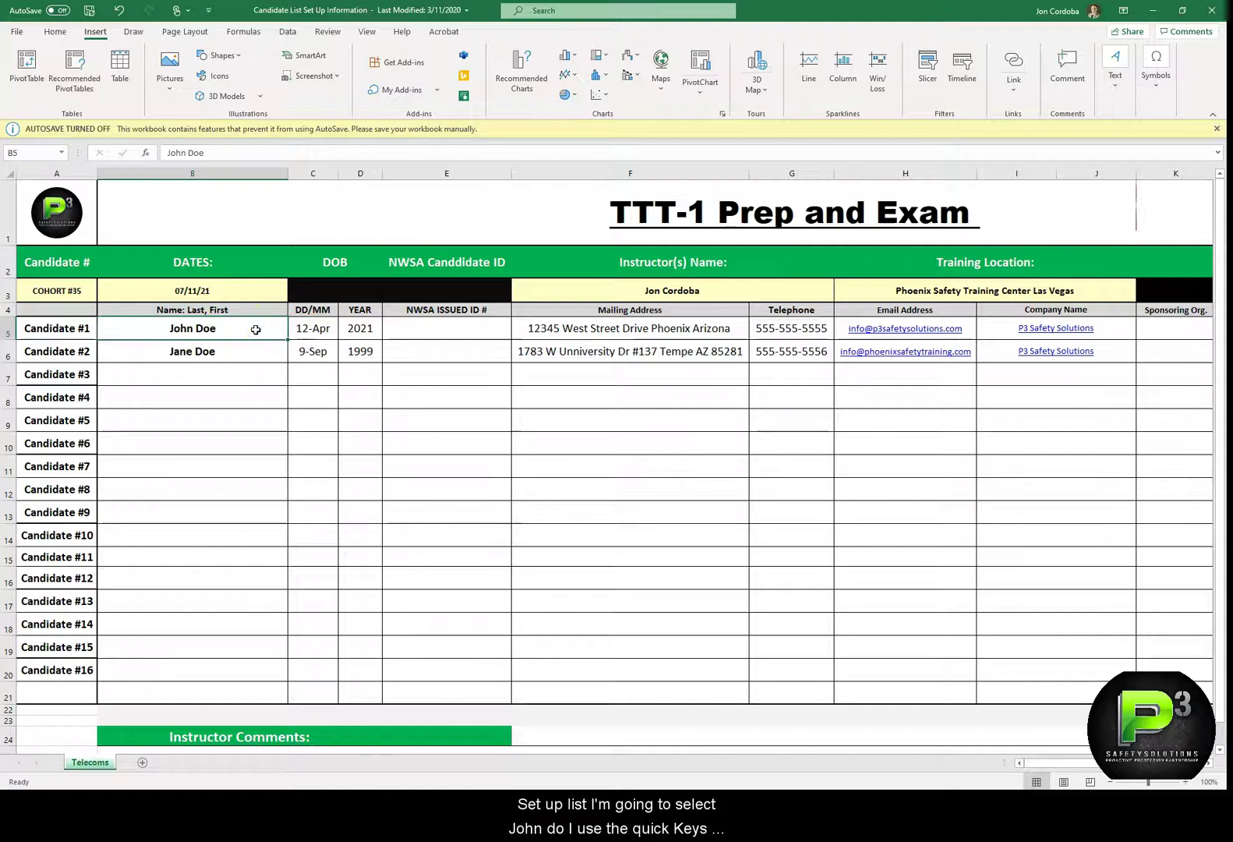
pyautogui.hotkey('ctrl', 'c')
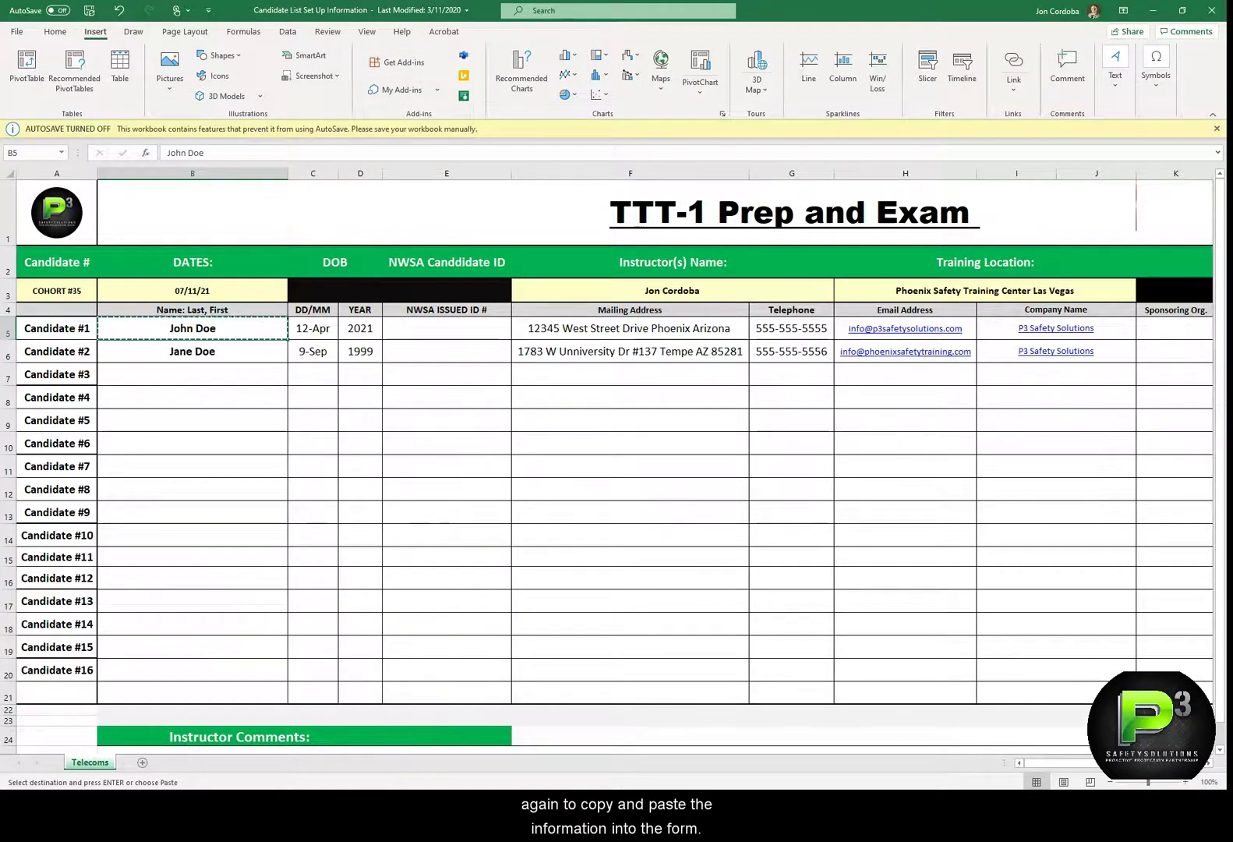
pyautogui.moveTo(359, 810)
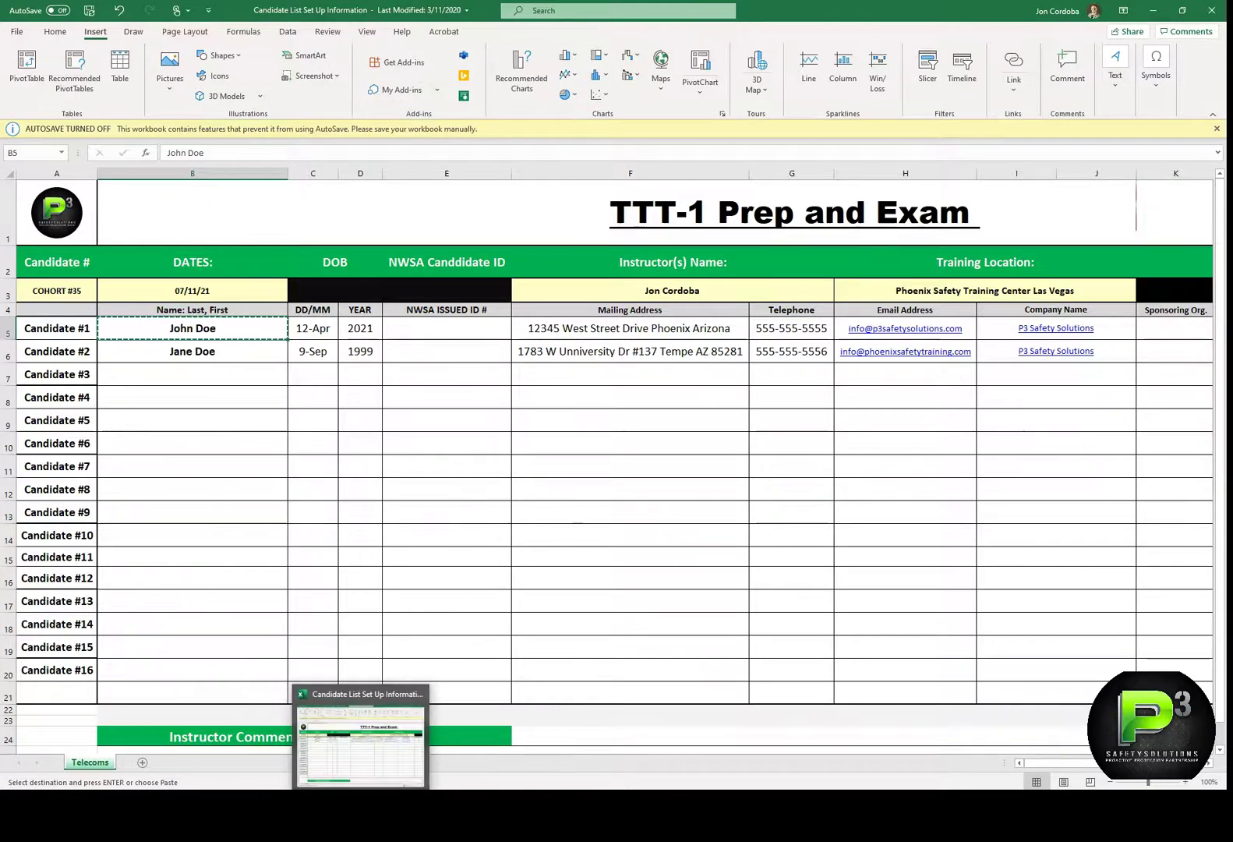
pyautogui.hotkey('alt', 'Tab')
pyautogui.click(361, 398)
pyautogui.hotkey('ctrl', 'v')
# Step: Move the candidate's surname from the first-name field into the last name field
pyautogui.doubleClick(354, 399)
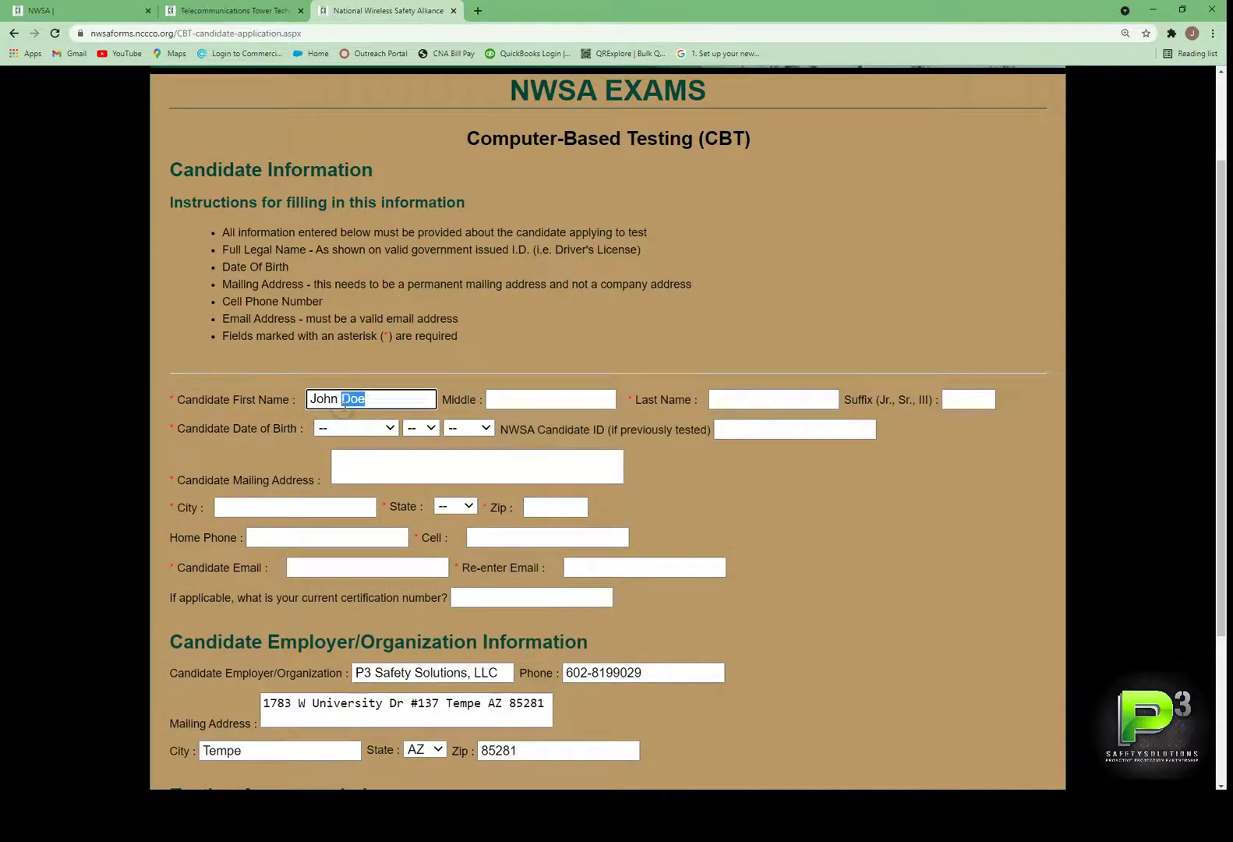
pyautogui.click(713, 398)
pyautogui.hotkey('ctrl', 'v')
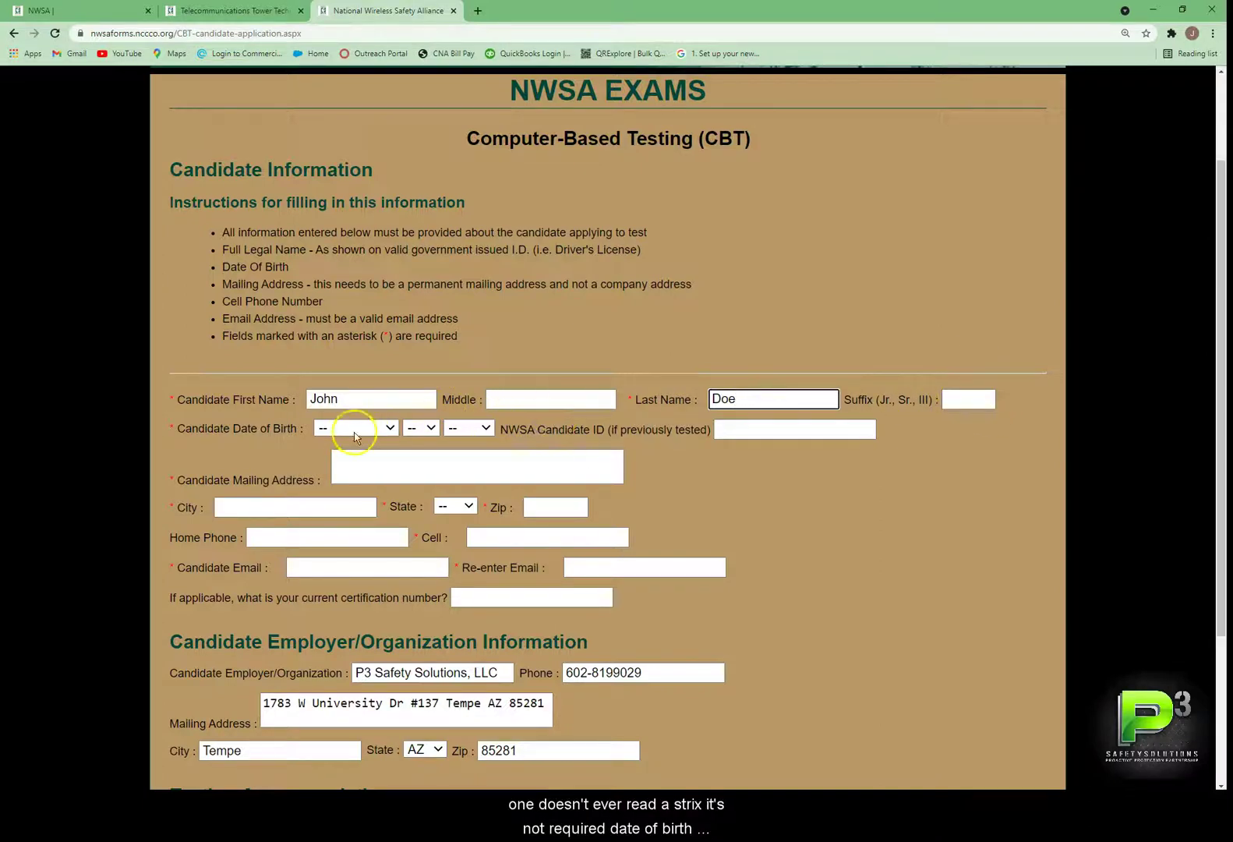
# Step: Set the candidate's birth date to April 12, 2021 after checking it in Excel
pyautogui.click(370, 787)
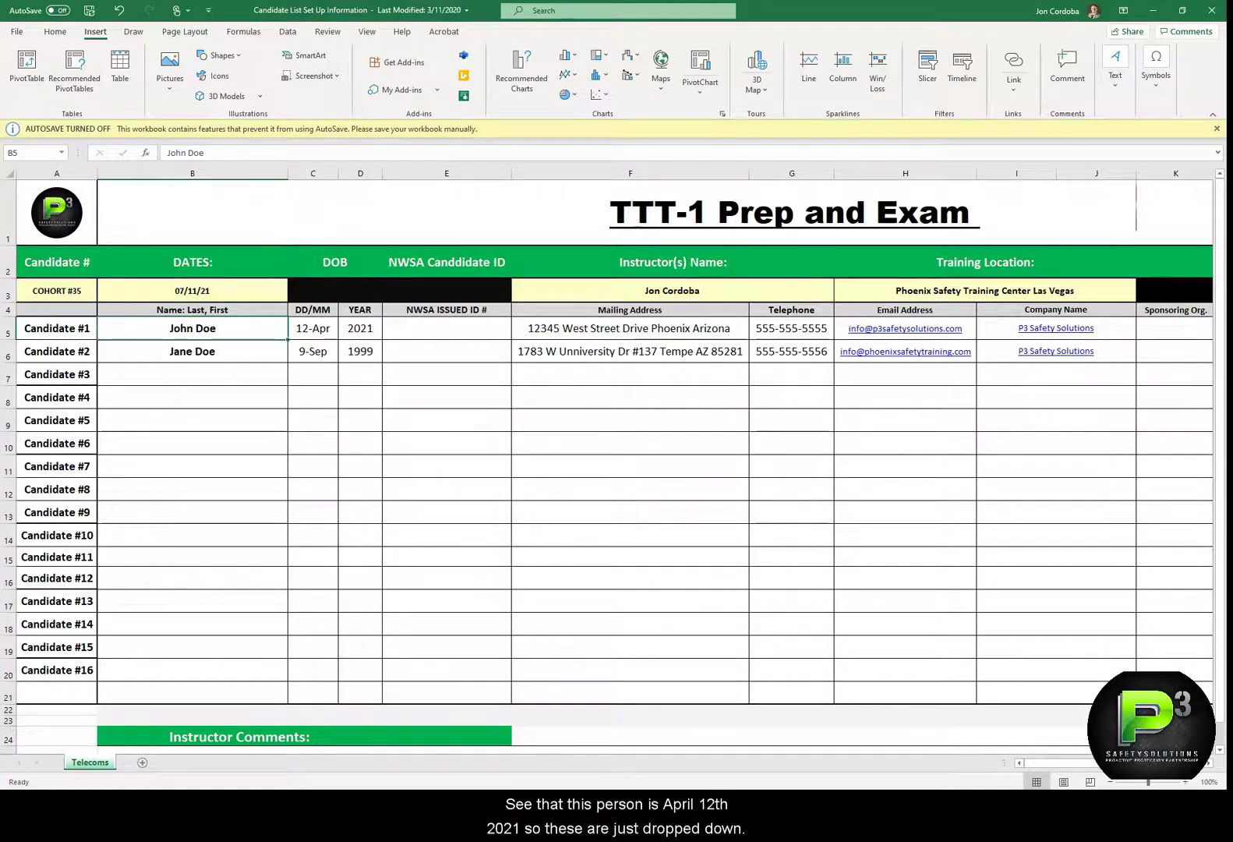
pyautogui.hotkey('alt', 'Tab')
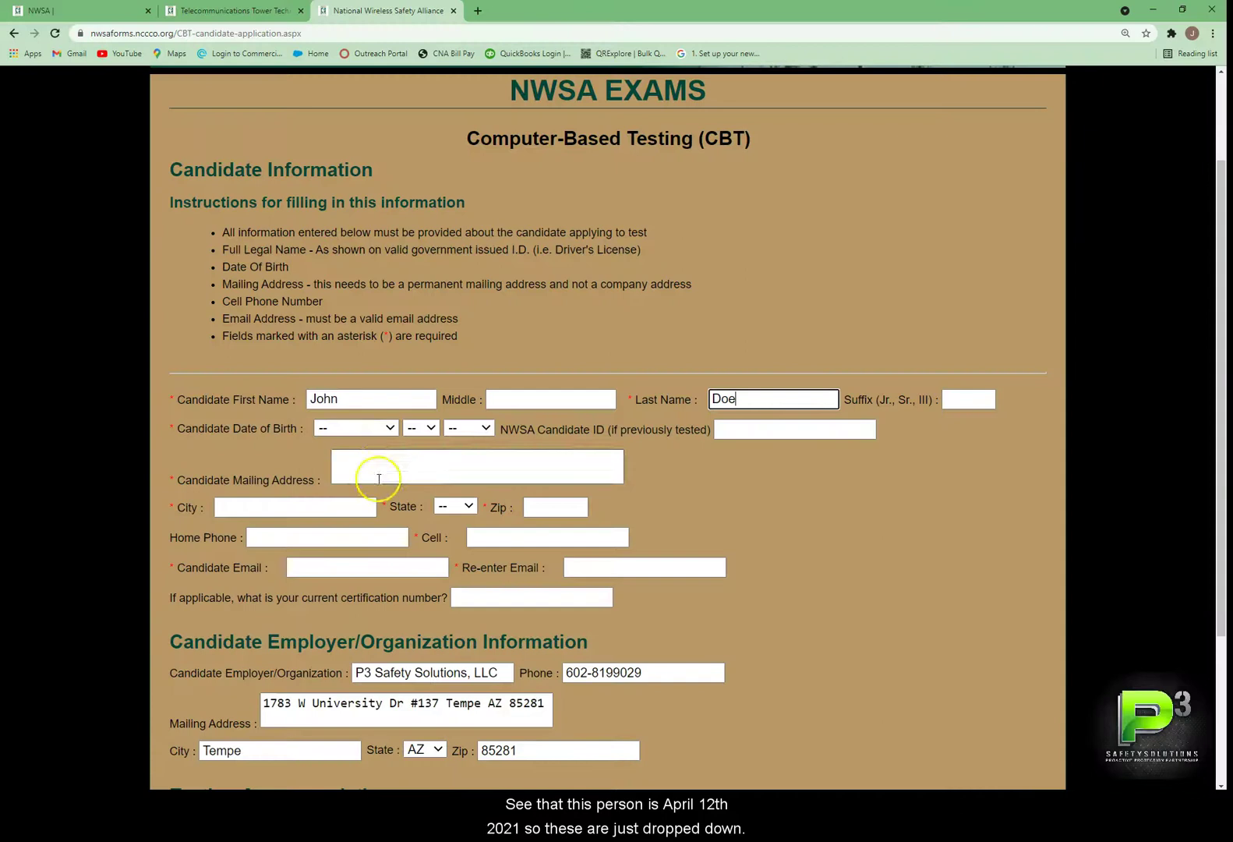
pyautogui.click(382, 431)
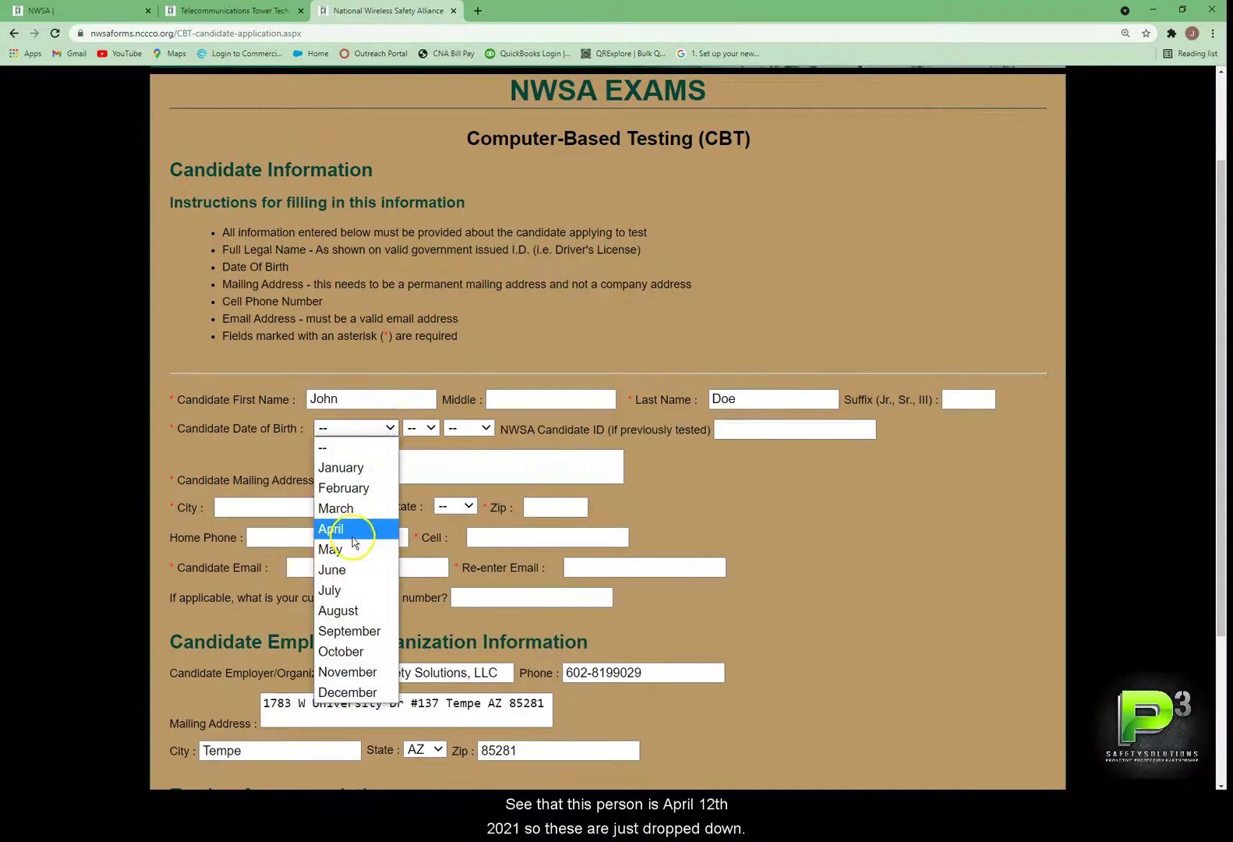
pyautogui.click(351, 530)
pyautogui.click(419, 427)
pyautogui.click(414, 265)
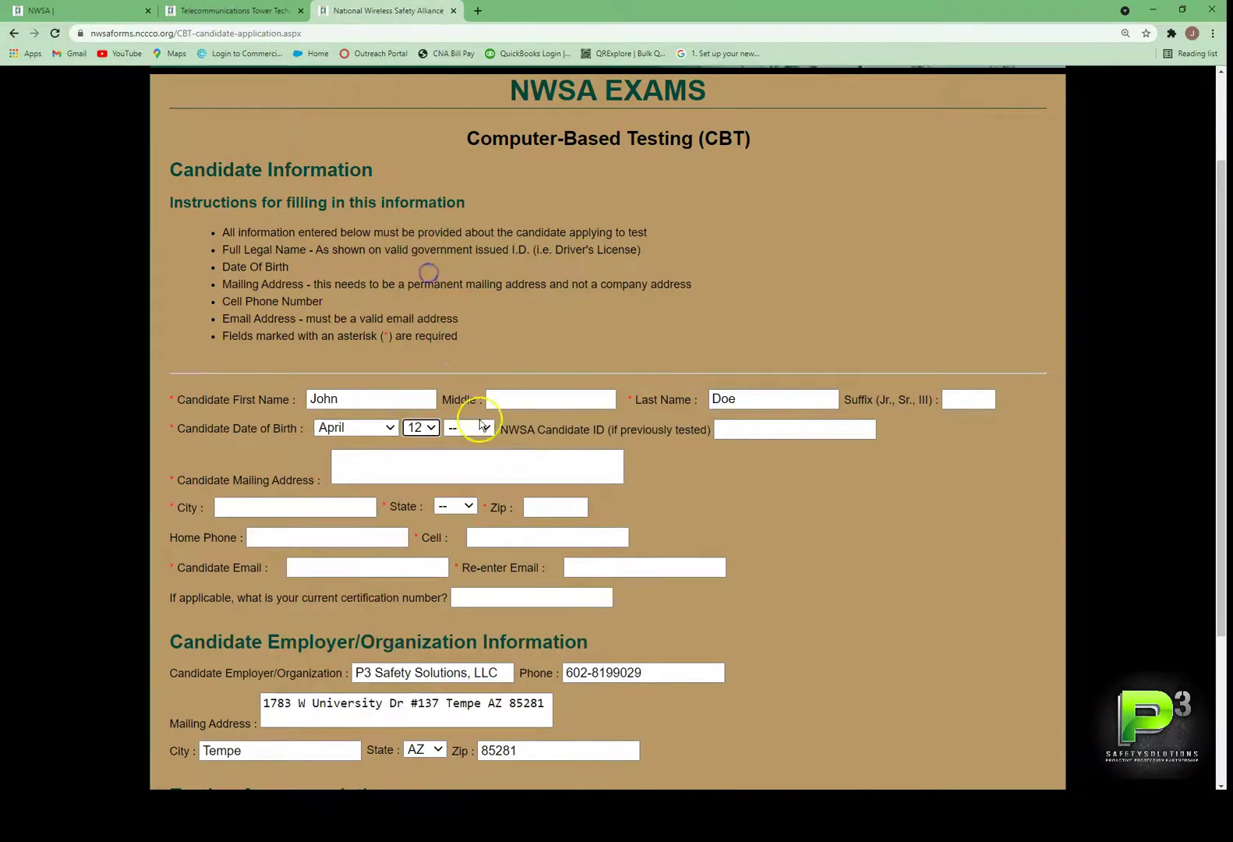
pyautogui.click(468, 428)
pyautogui.scroll(-18, 466, 241)
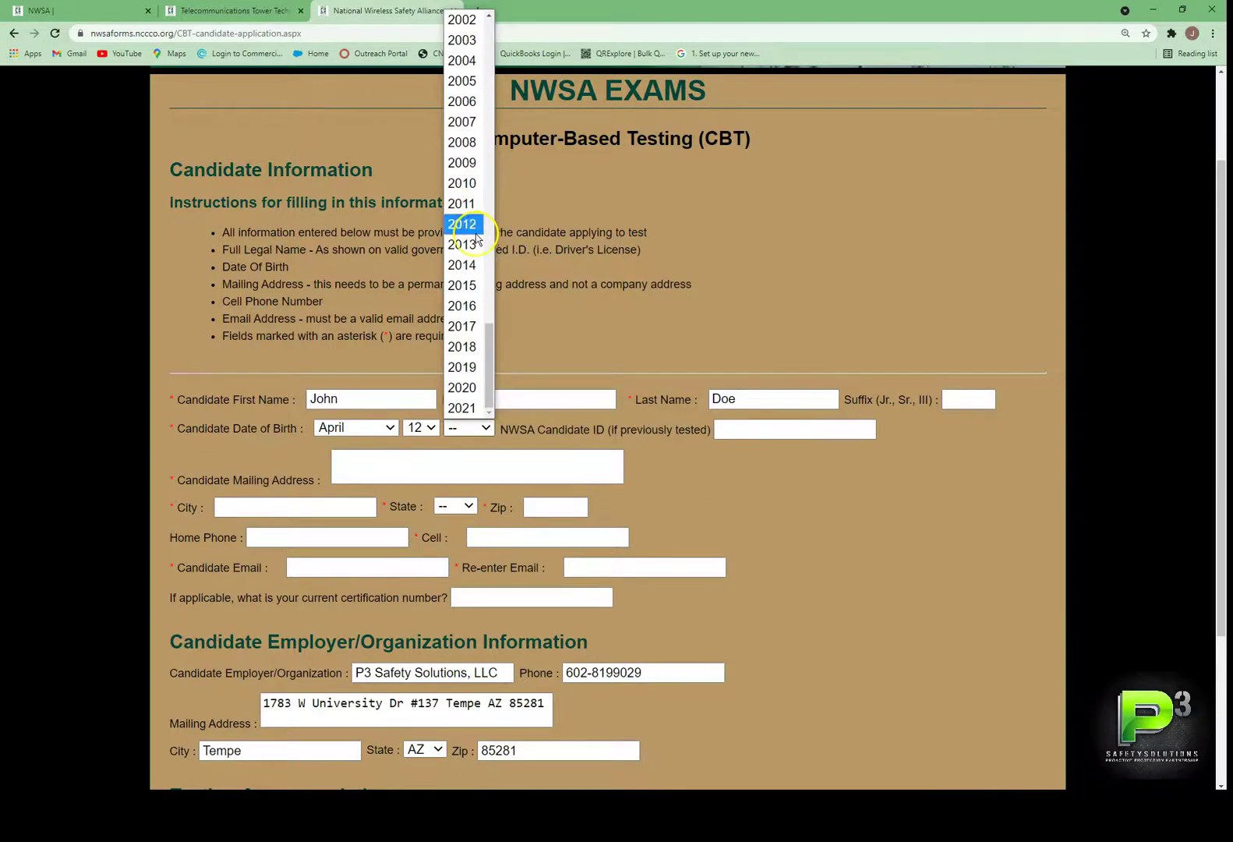
pyautogui.click(462, 407)
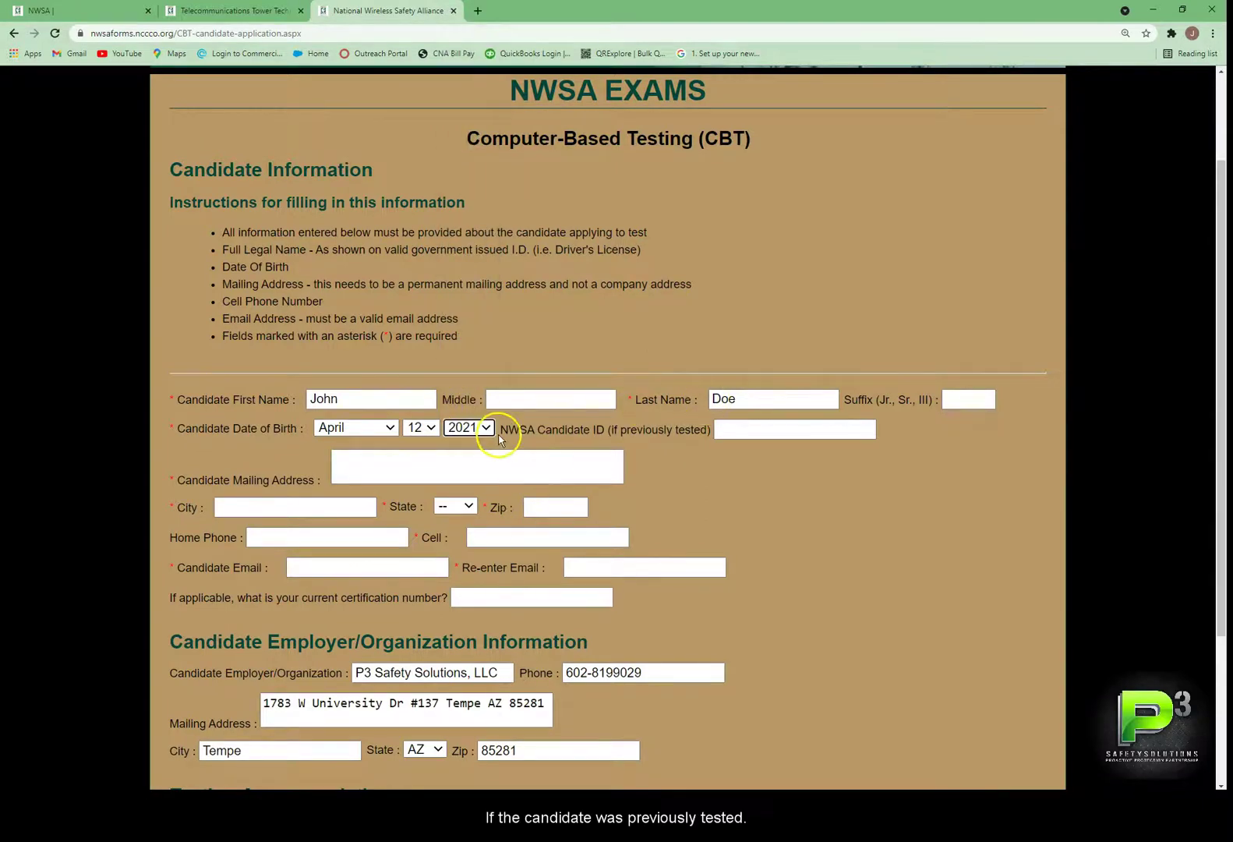
pyautogui.click(689, 456)
# Step: Leave the NWSA Candidate ID field empty
pyautogui.click(734, 431)
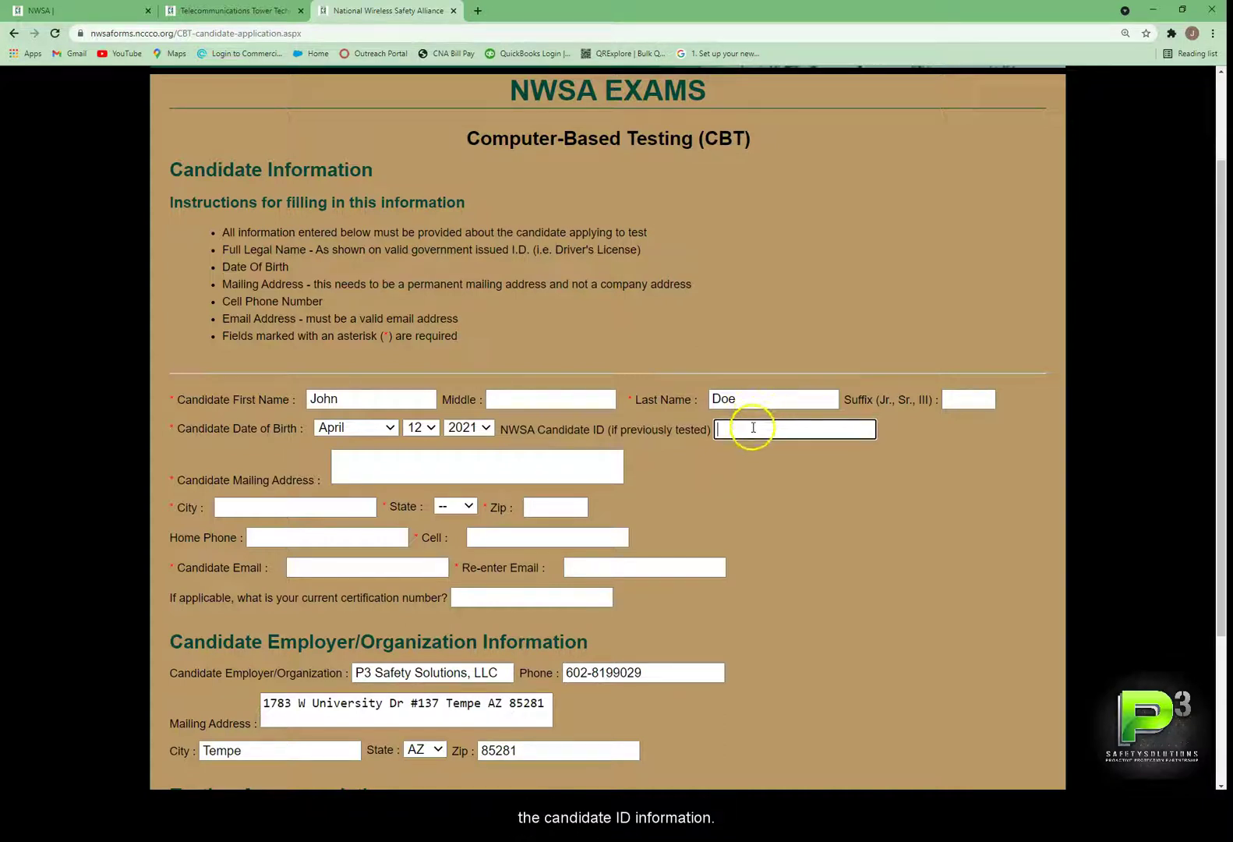
pyautogui.click(723, 429)
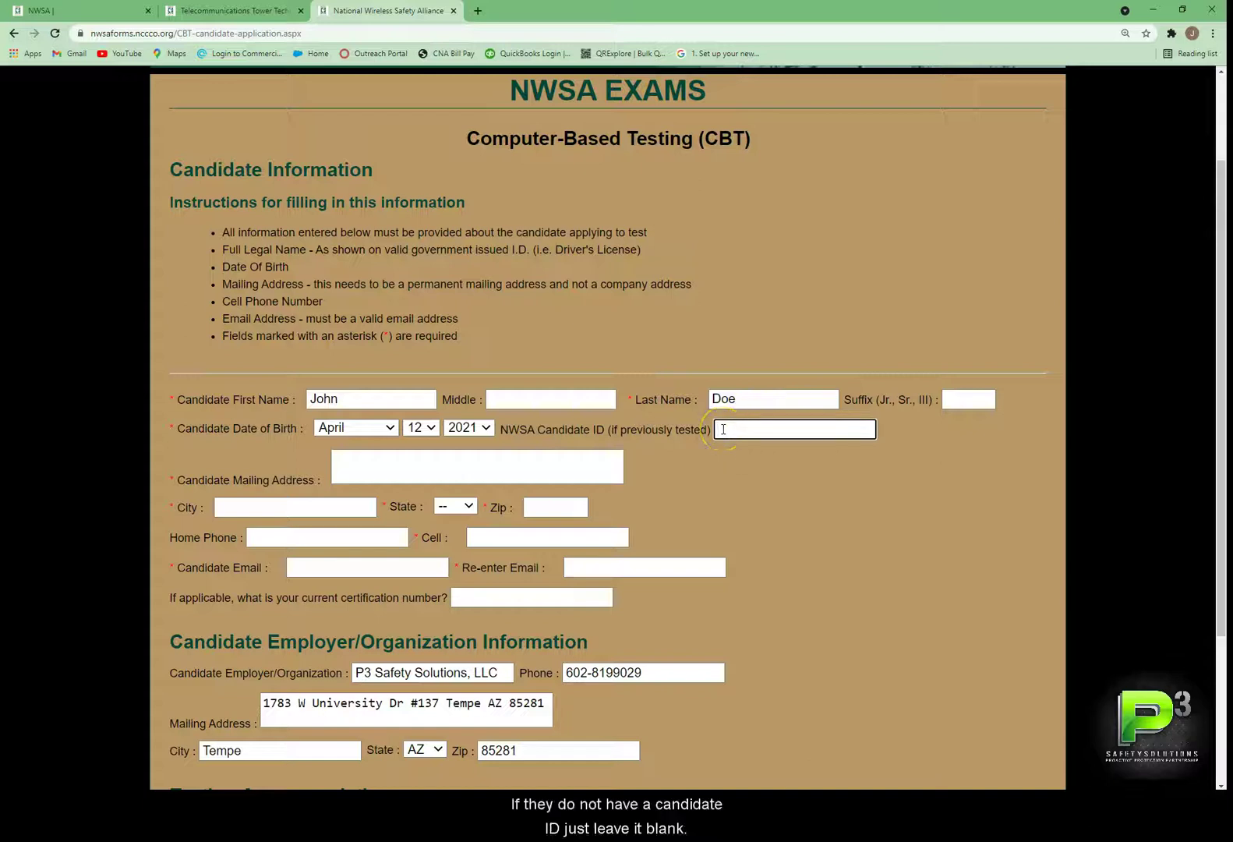
pyautogui.click(399, 466)
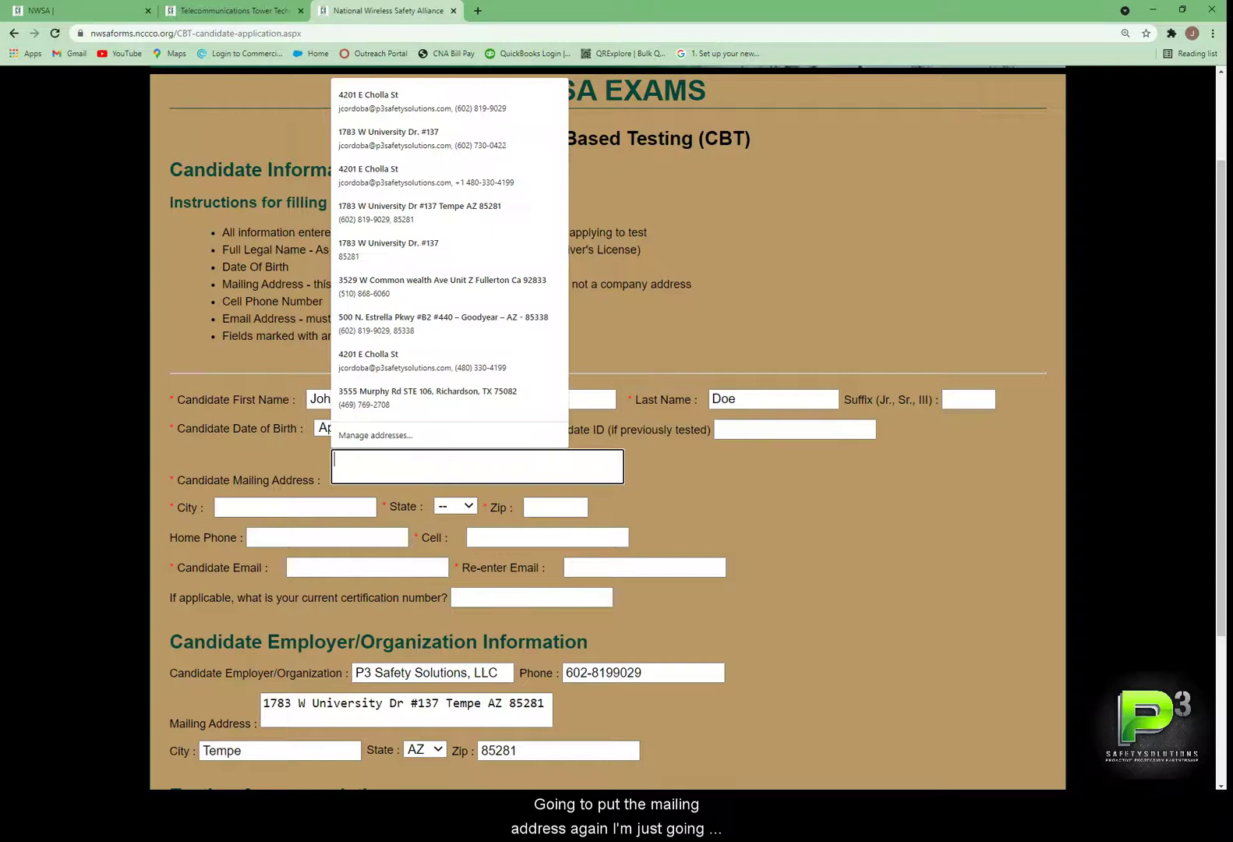
# Step: Copy the candidate's mailing address from Excel cell F5 into Candidate Mailing Address
pyautogui.hotkey('alt', 'Tab')
pyautogui.click(575, 332)
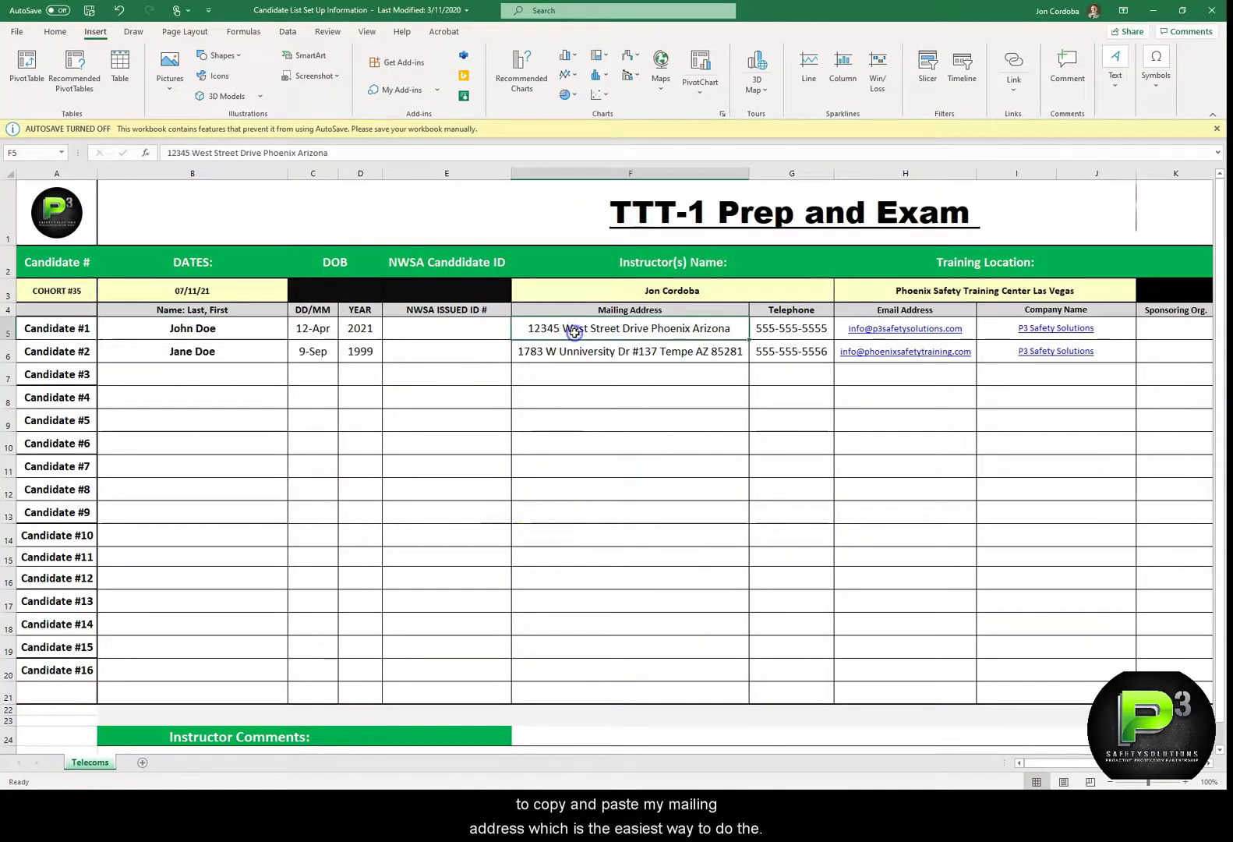
pyautogui.hotkey('ctrl', 'c')
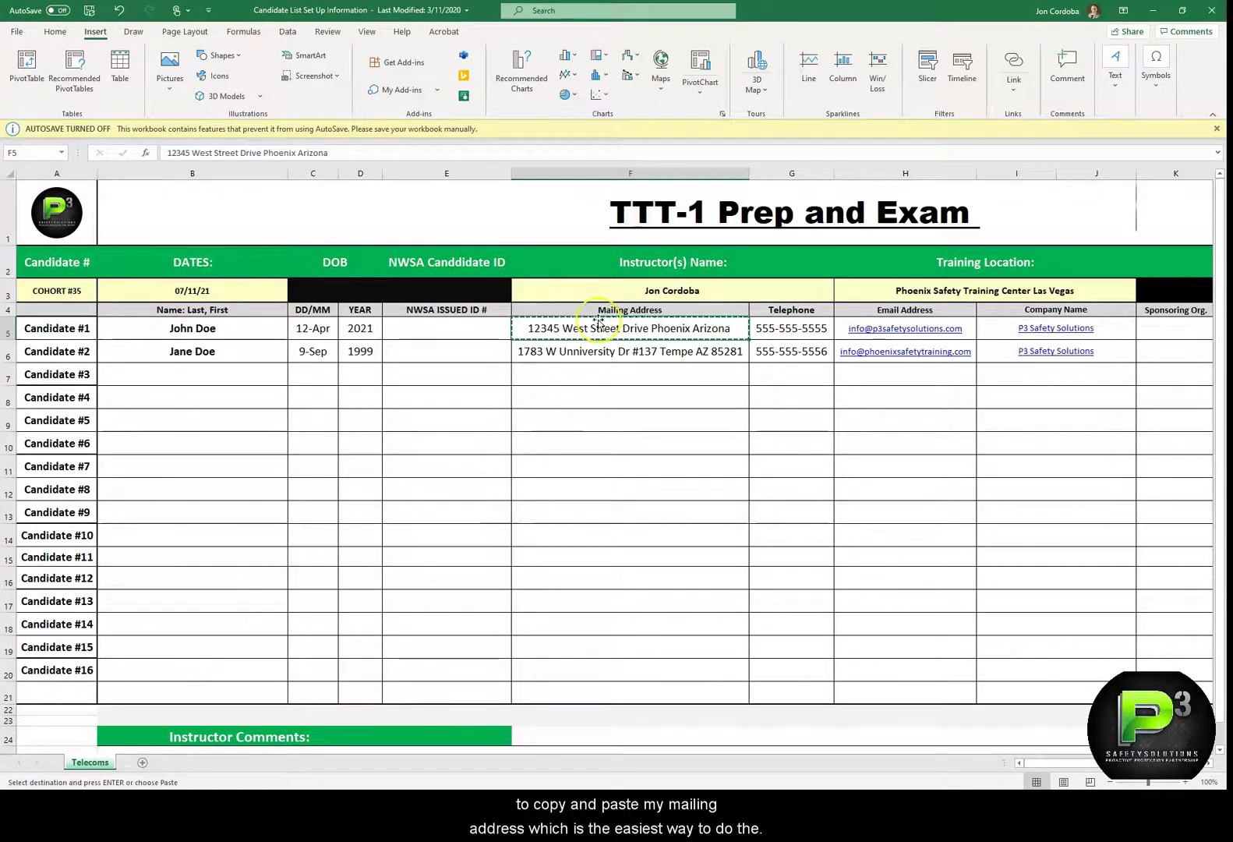
pyautogui.hotkey('alt', 'Tab')
pyautogui.hotkey('ctrl', 'v')
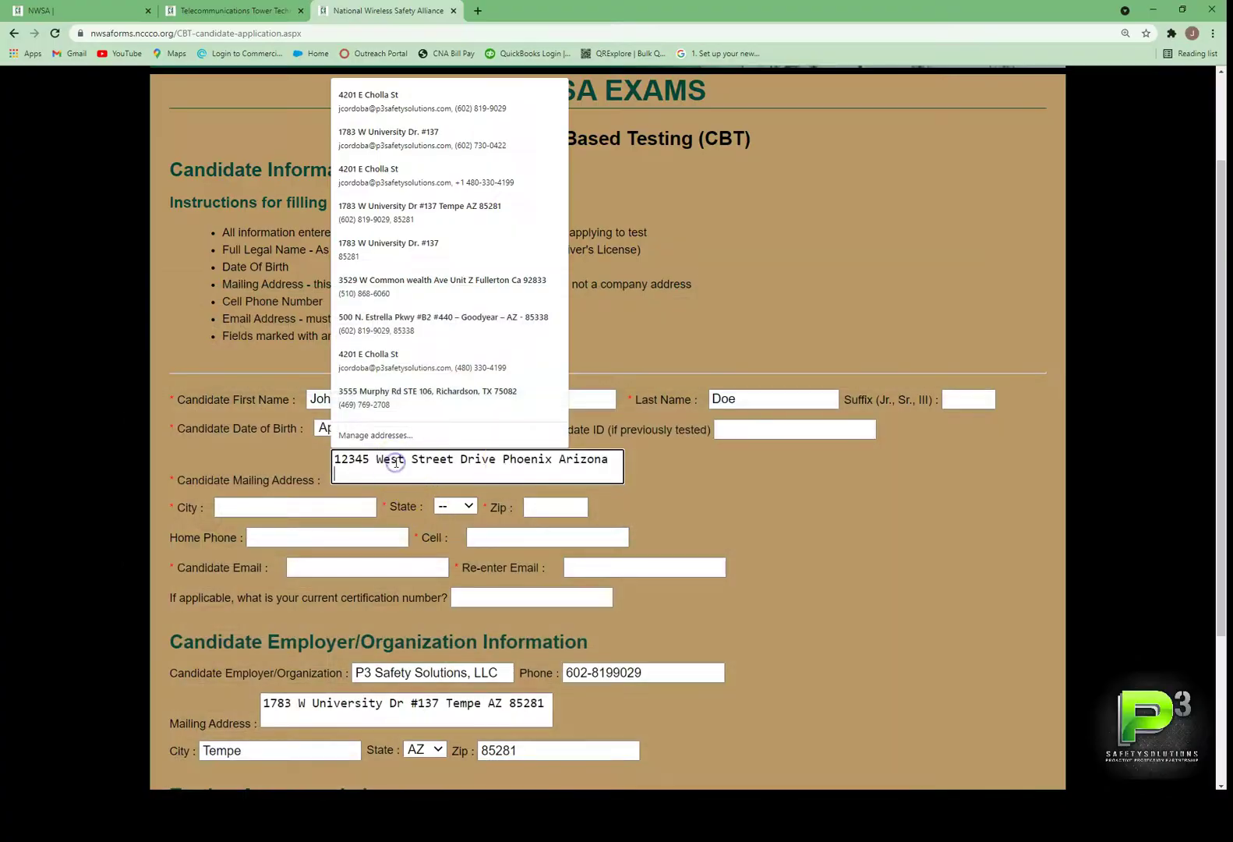
pyautogui.click(764, 481)
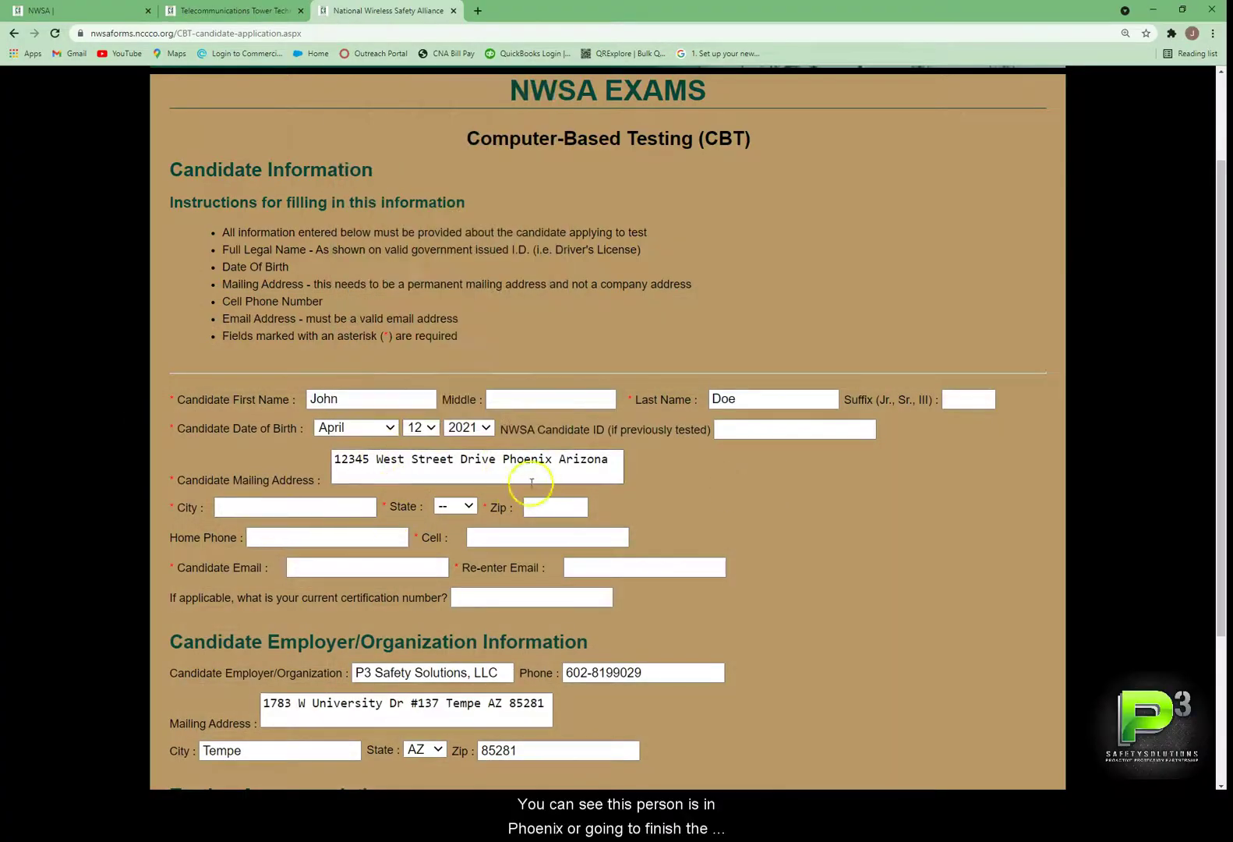
# Step: Enter city Phoenix, state AZ and zip code 85281
pyautogui.click(283, 508)
pyautogui.write('Phoenix')
pyautogui.press('Tab')
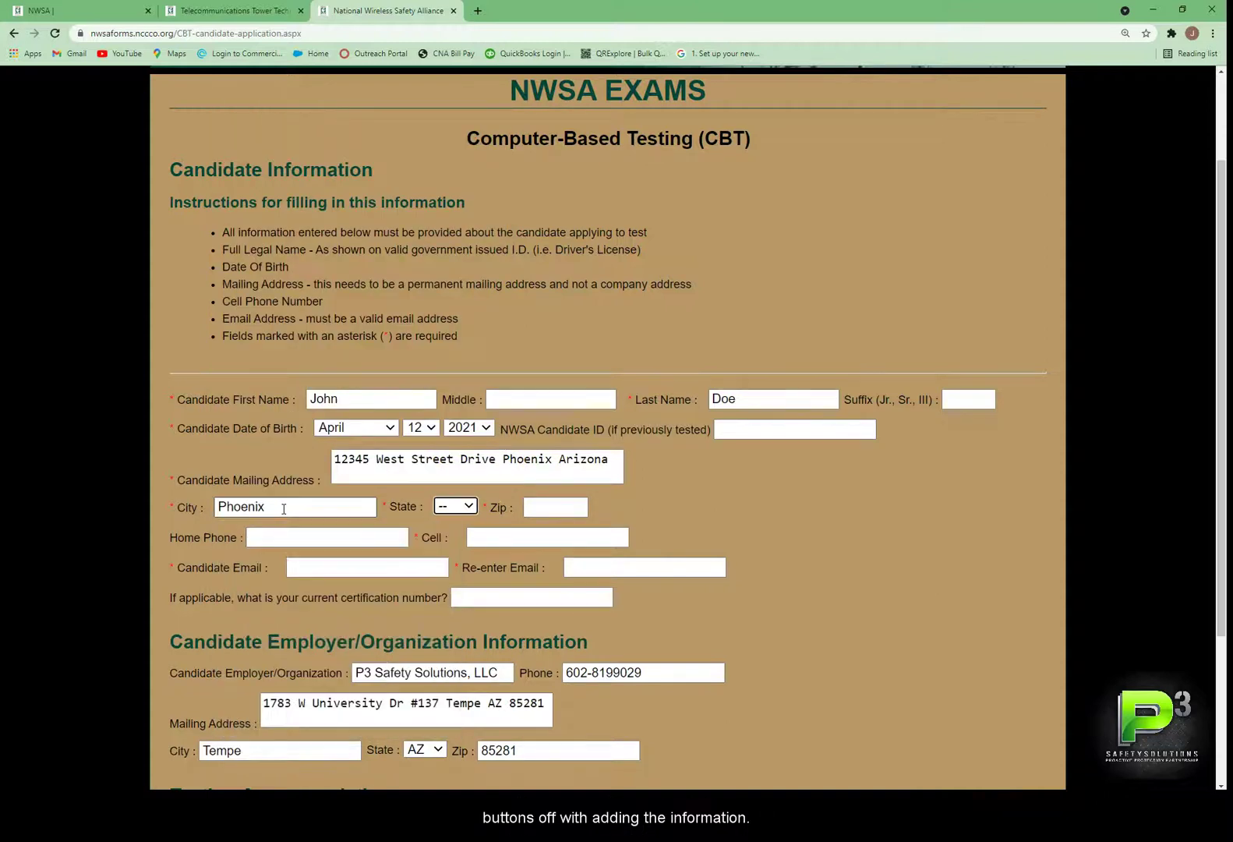
pyautogui.press('a')
pyautogui.press('z')
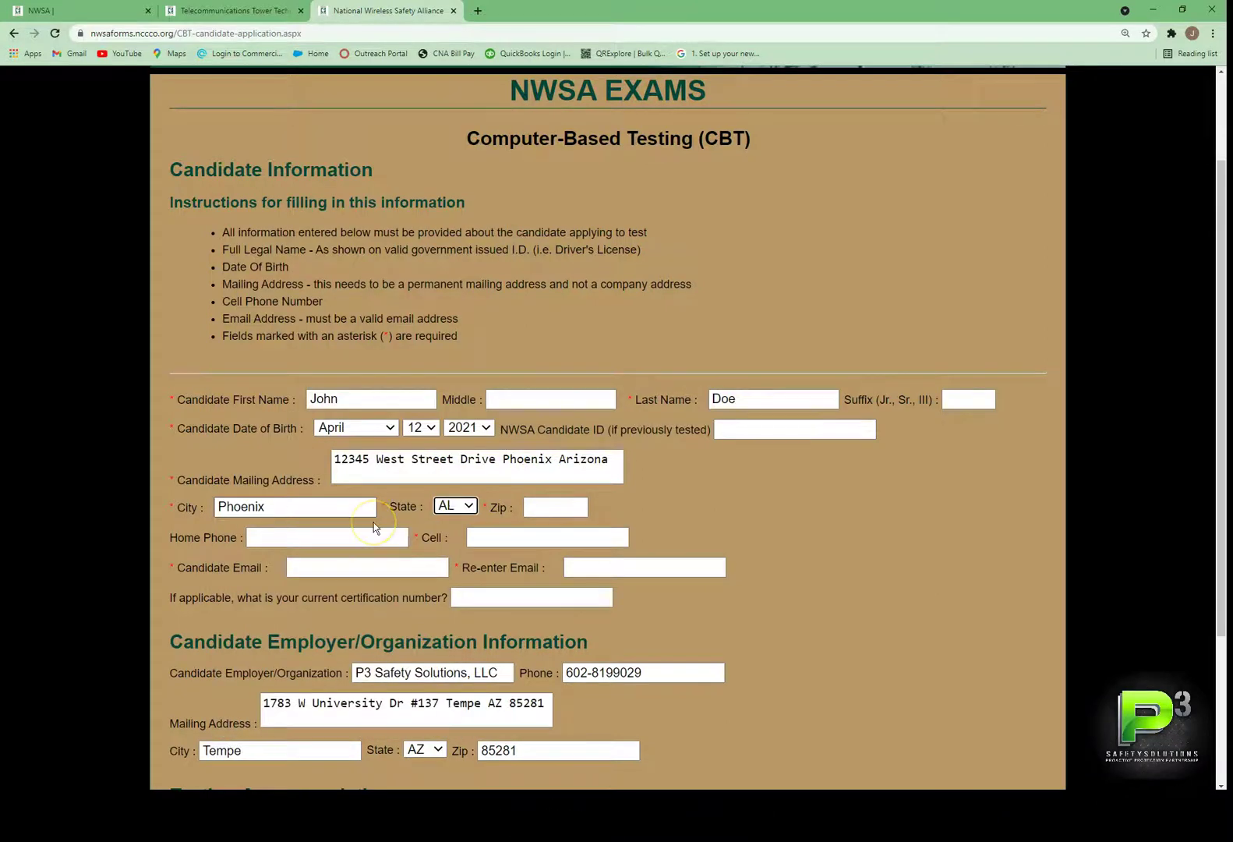
pyautogui.press('Tab')
pyautogui.write('85')
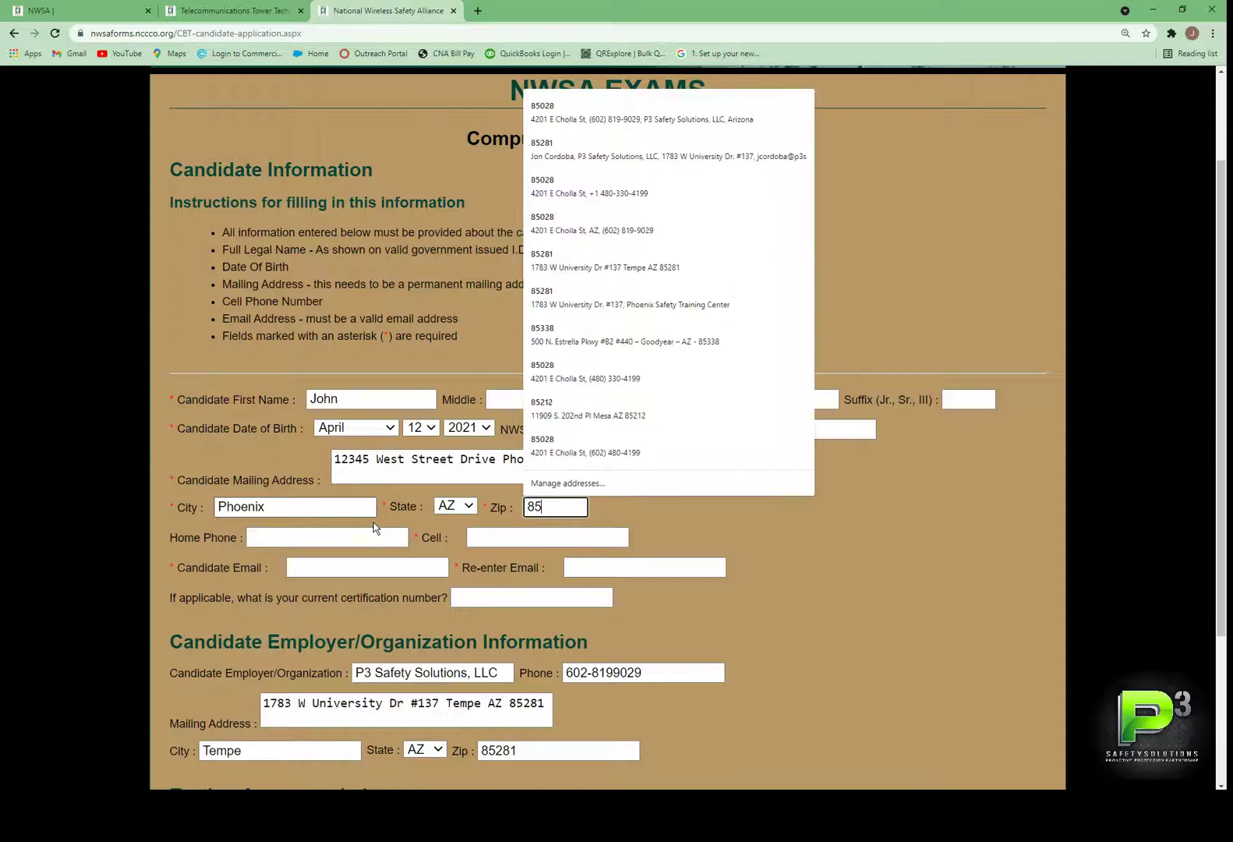
pyautogui.click(750, 527)
pyautogui.click(558, 508)
pyautogui.write('5')
pyautogui.press('BackSpace')
pyautogui.write('281')
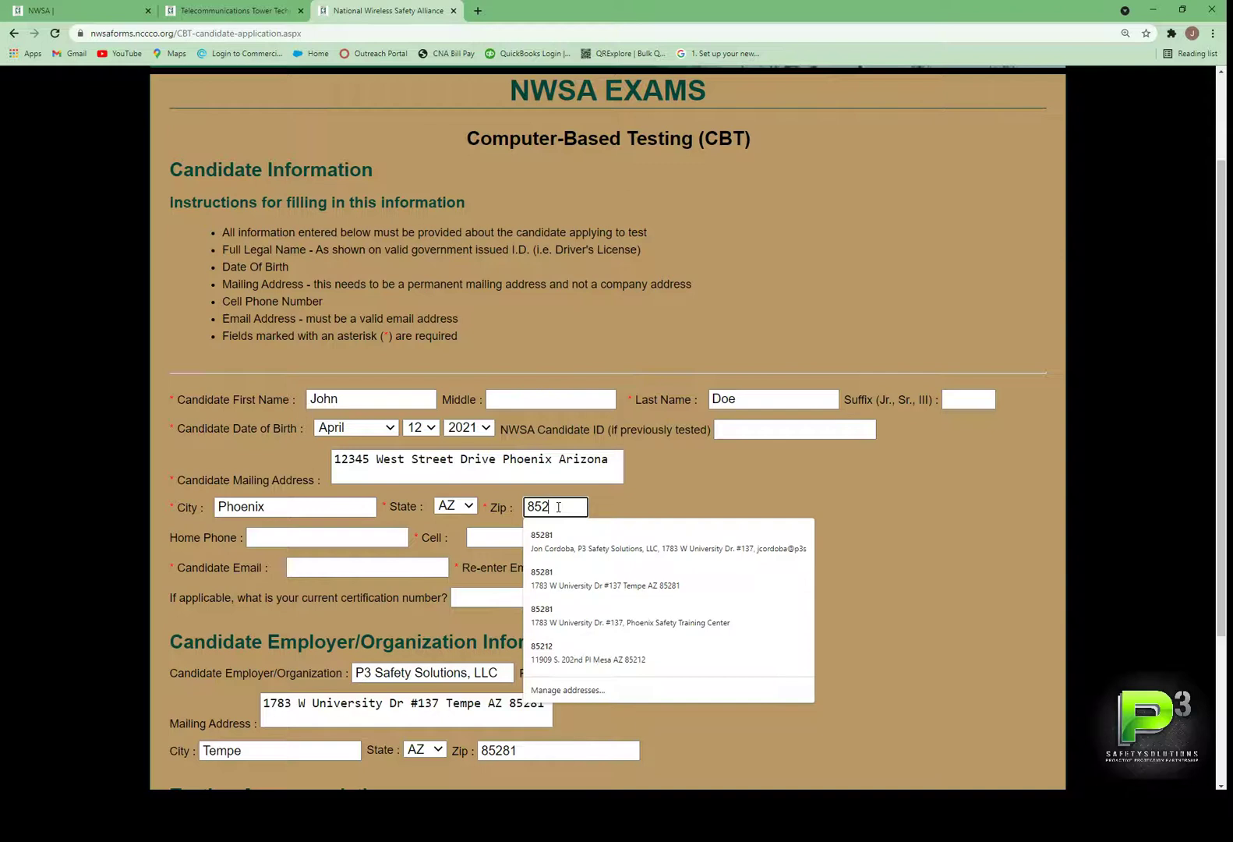
pyautogui.click(737, 478)
pyautogui.click(273, 538)
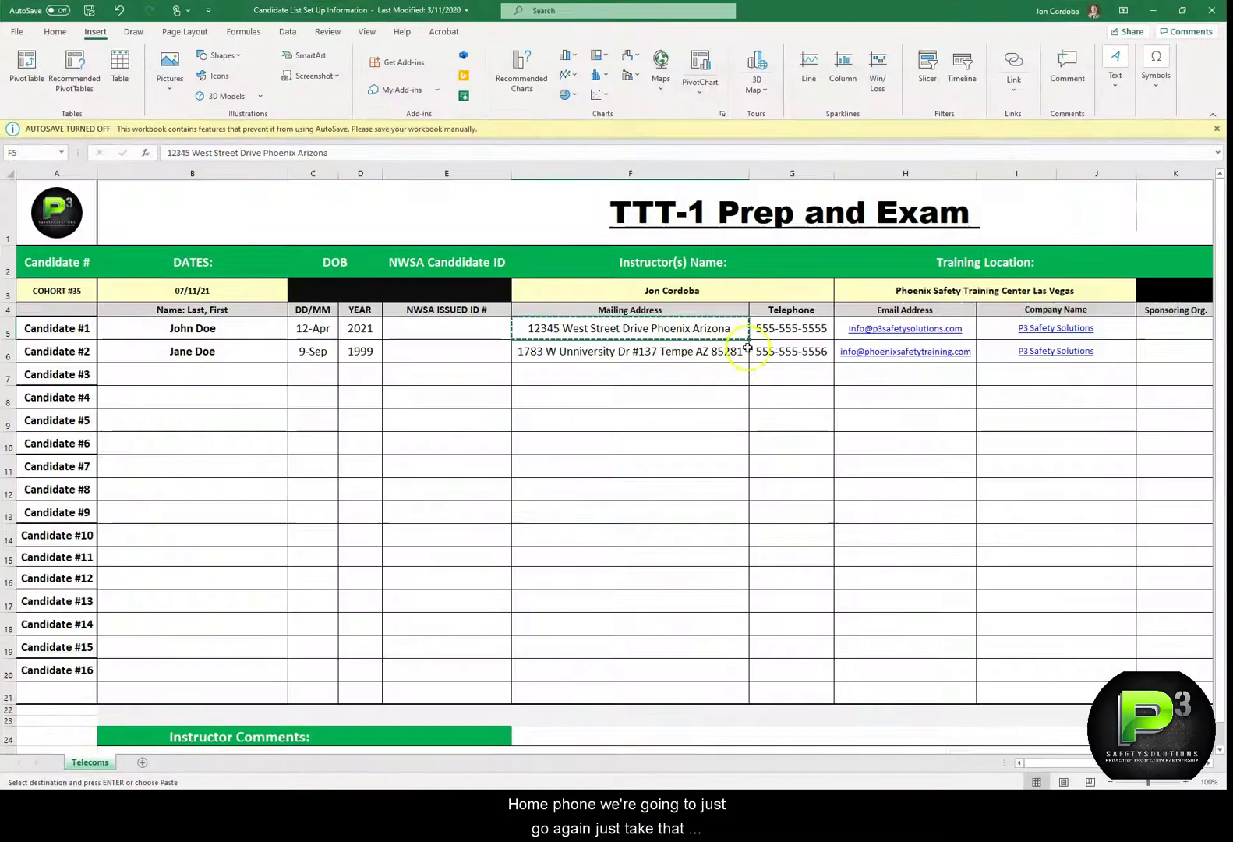
# Step: Paste the candidate's telephone from G5 as both Home Phone and Cell
pyautogui.click(774, 331)
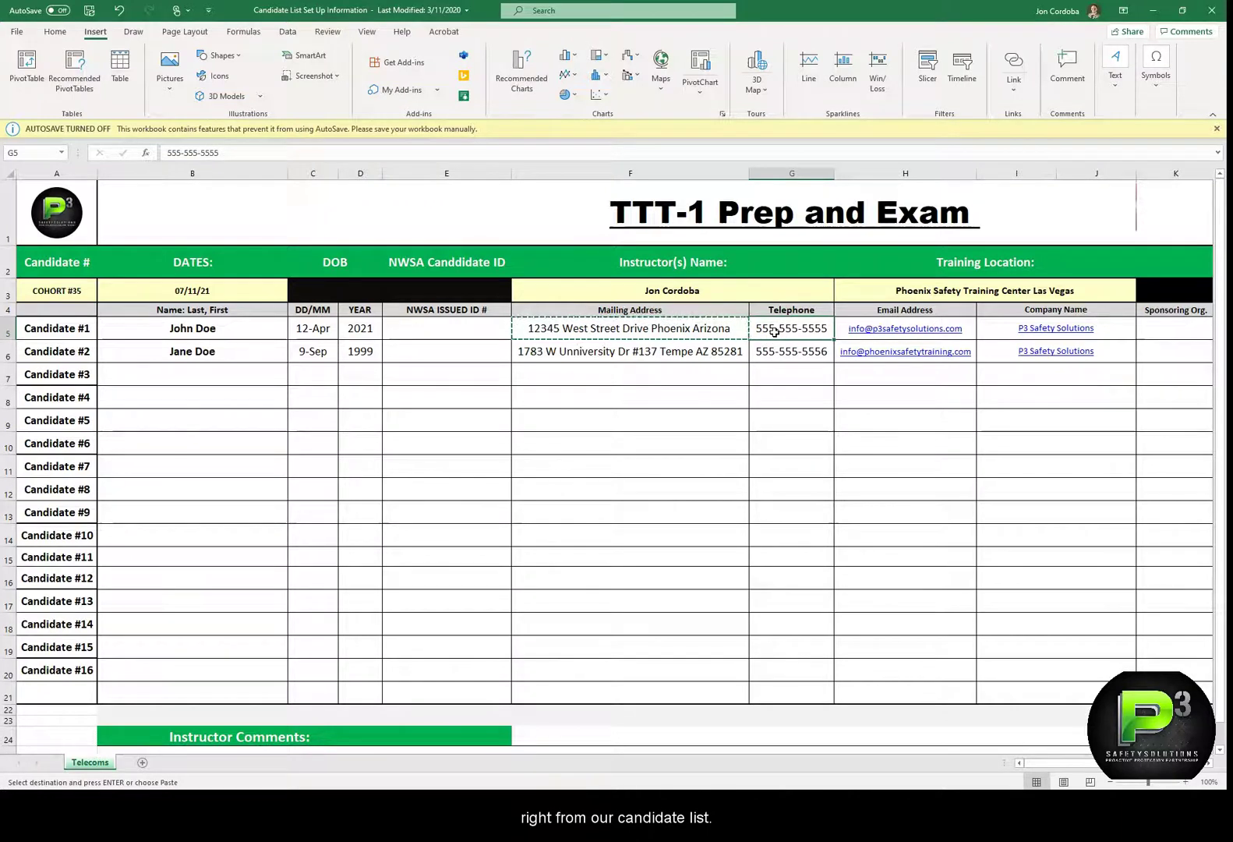
pyautogui.hotkey('ctrl', 'c')
pyautogui.click(1153, 10)
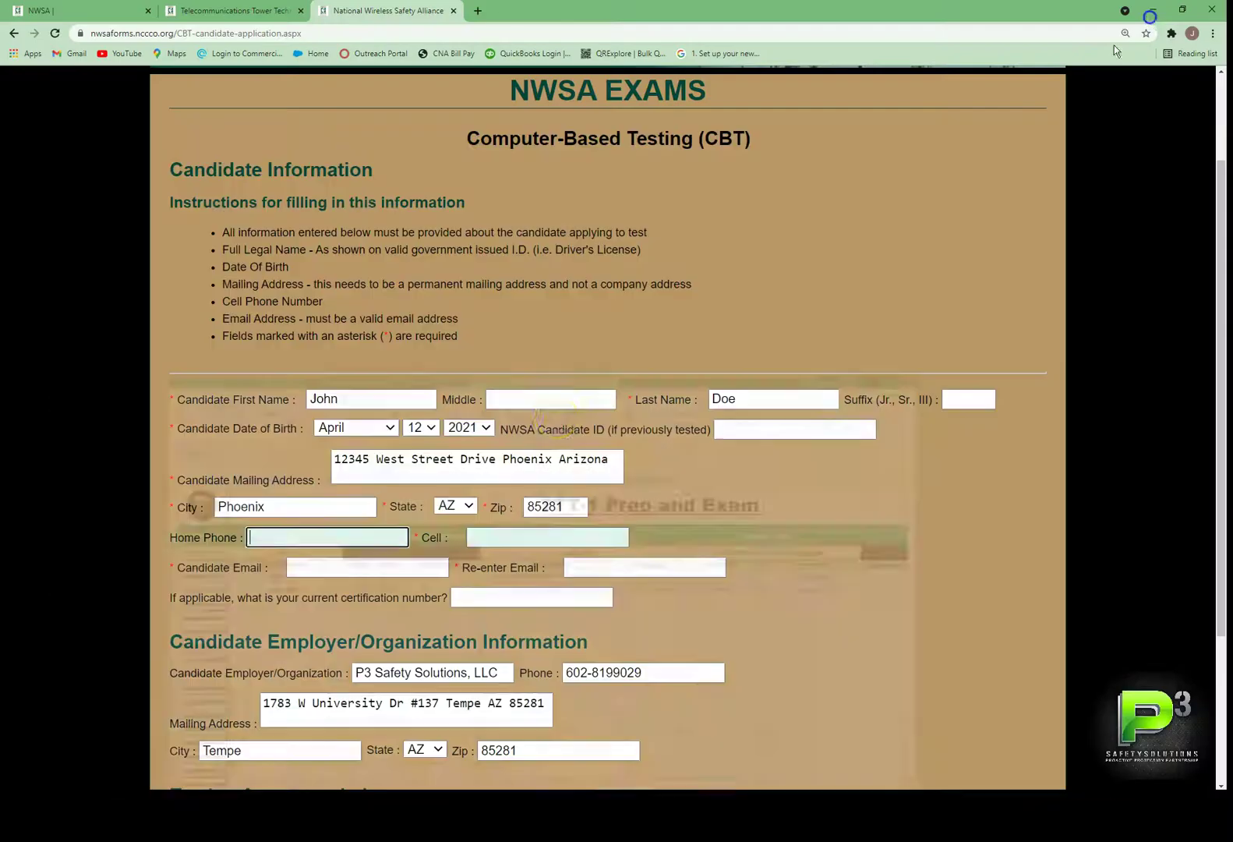
pyautogui.click(362, 540)
pyautogui.hotkey('ctrl', 'v')
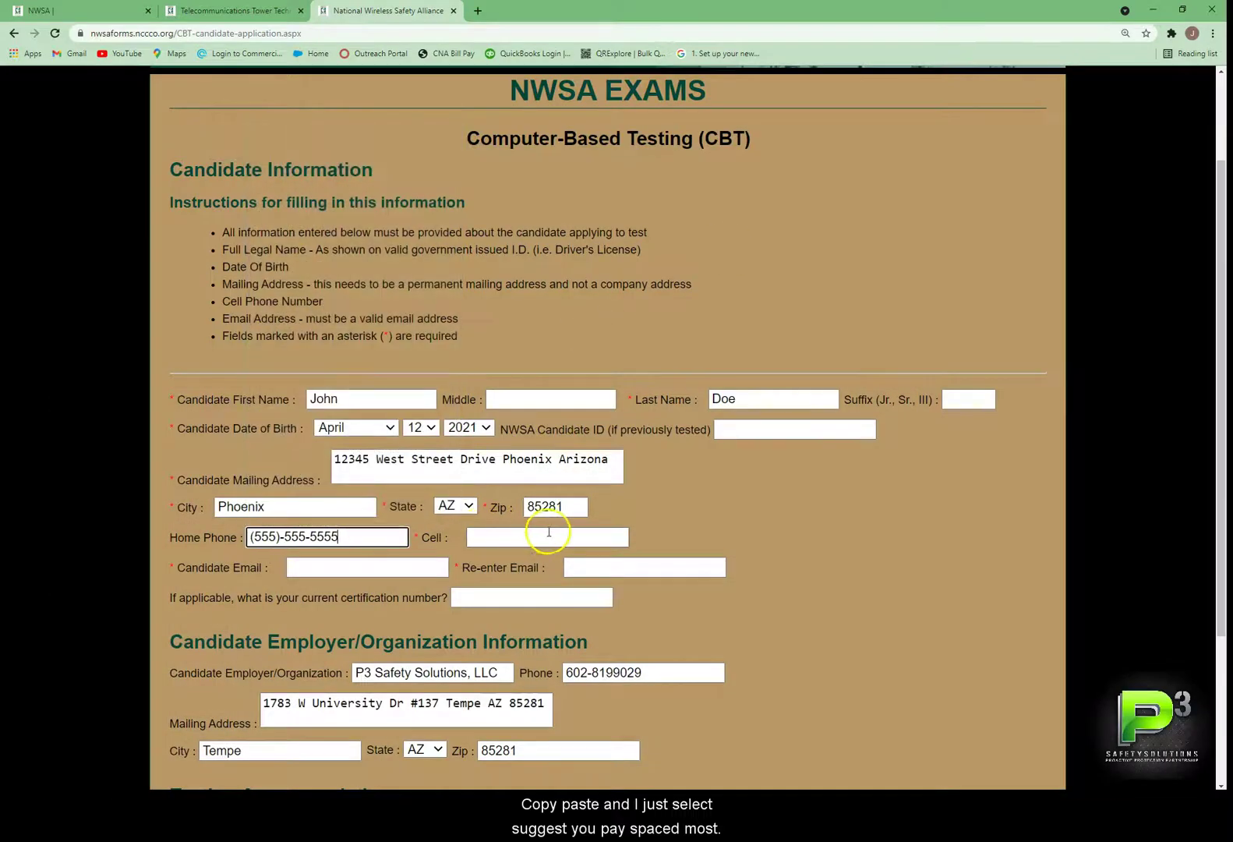
pyautogui.click(544, 536)
pyautogui.hotkey('ctrl', 'v')
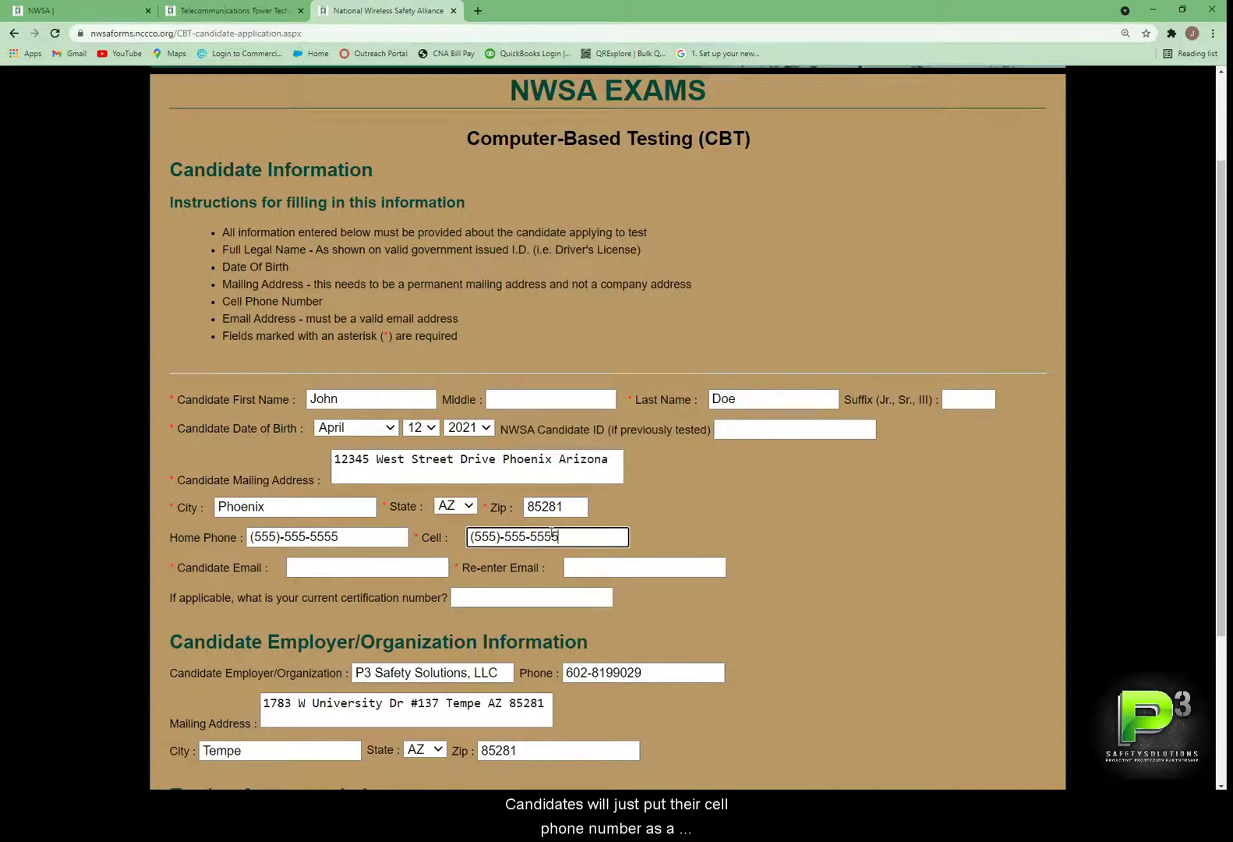
pyautogui.click(572, 531)
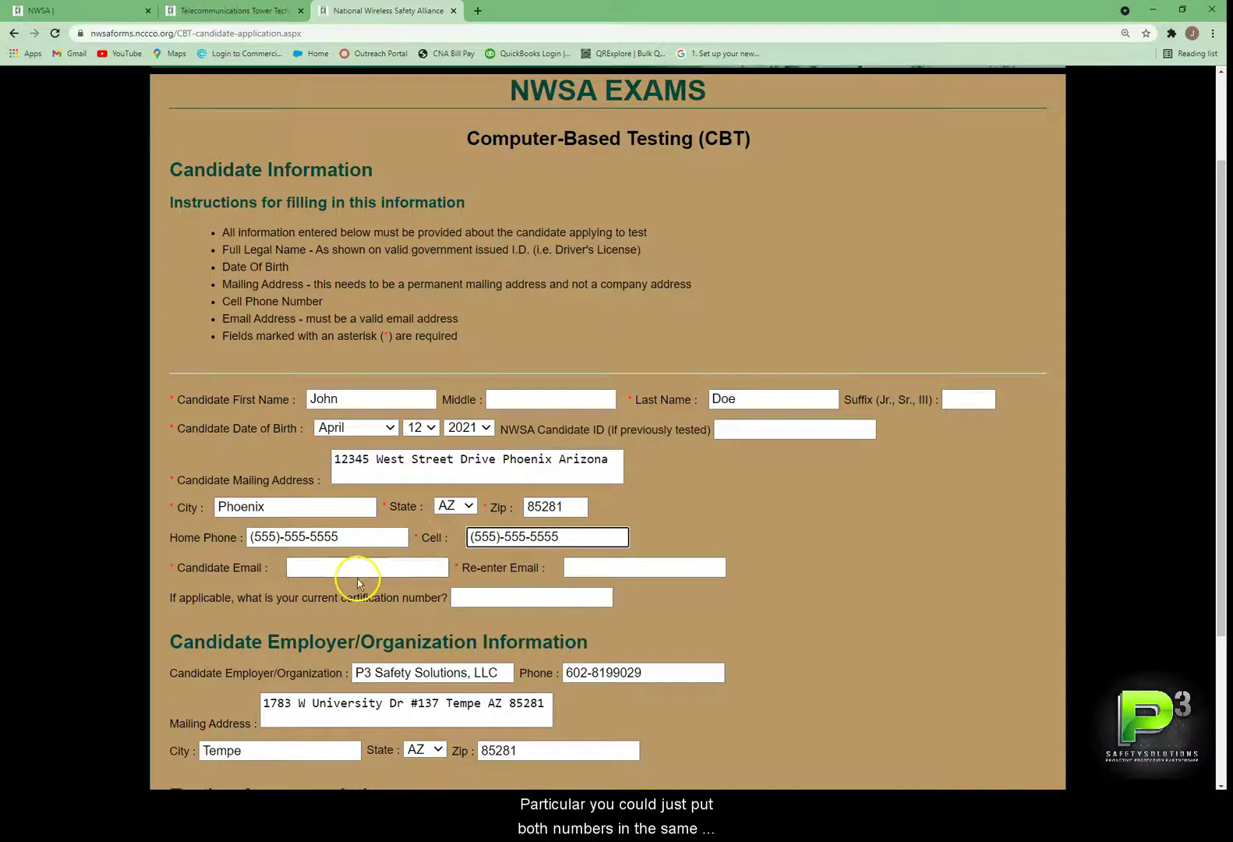
# Step: Copy the candidate's email from H5 into Candidate Email and Re-enter Email
pyautogui.click(333, 568)
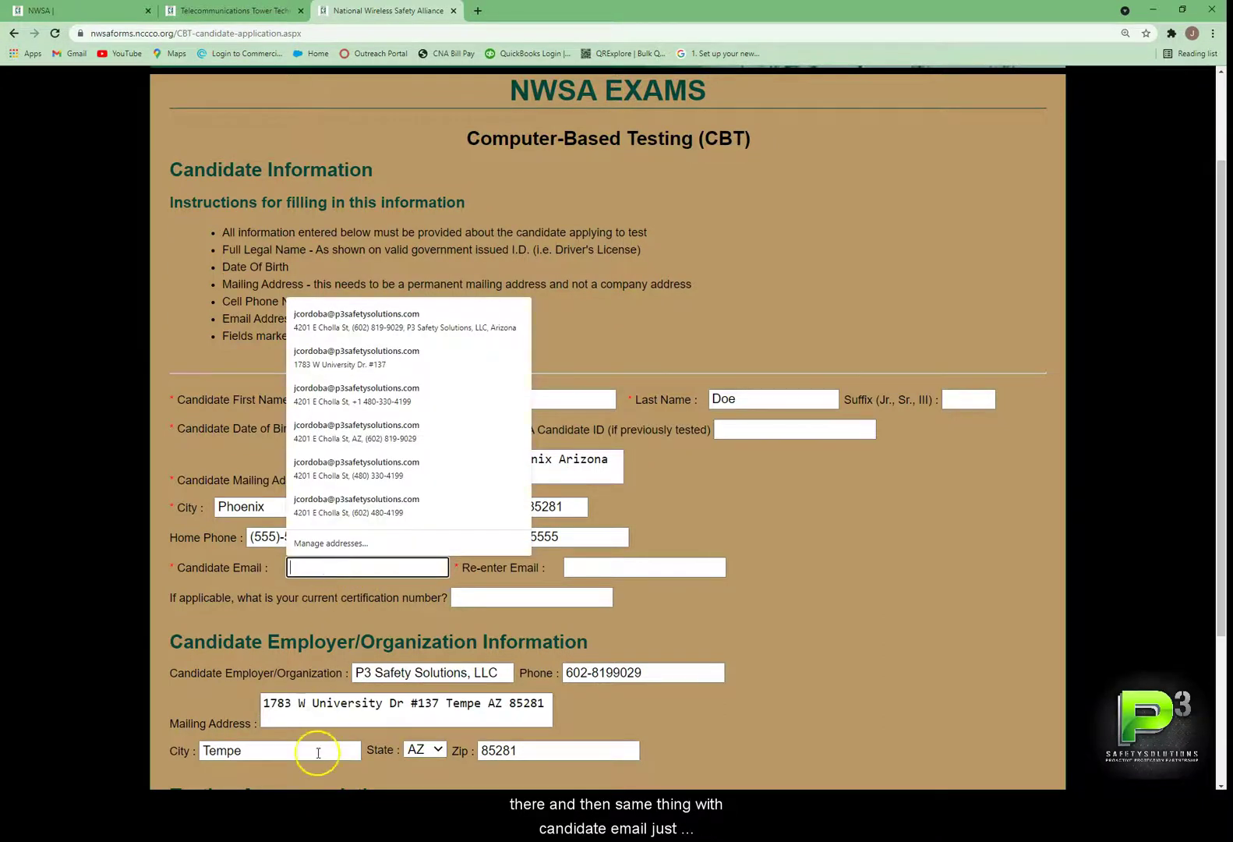
pyautogui.hotkey('alt', 'Tab')
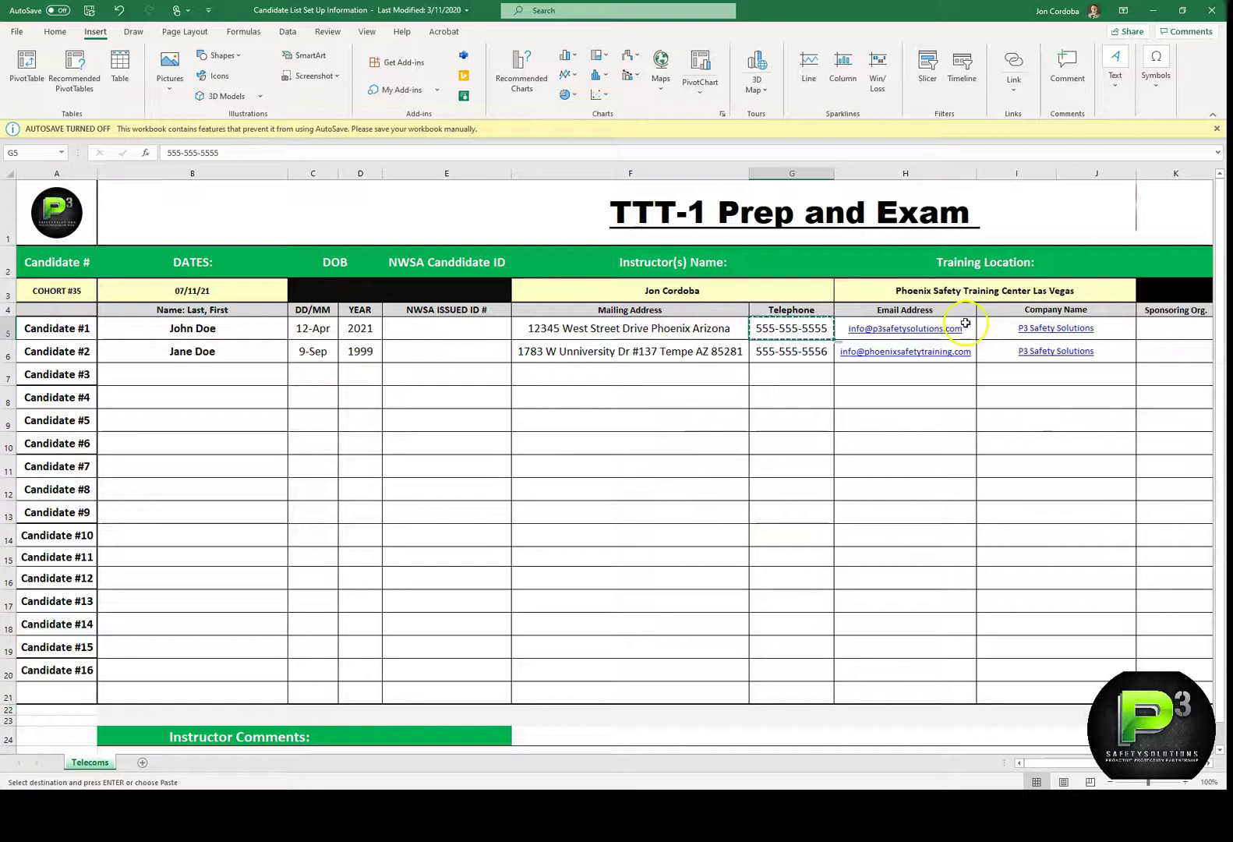
pyautogui.click(965, 323)
pyautogui.hotkey('ctrl', 'c')
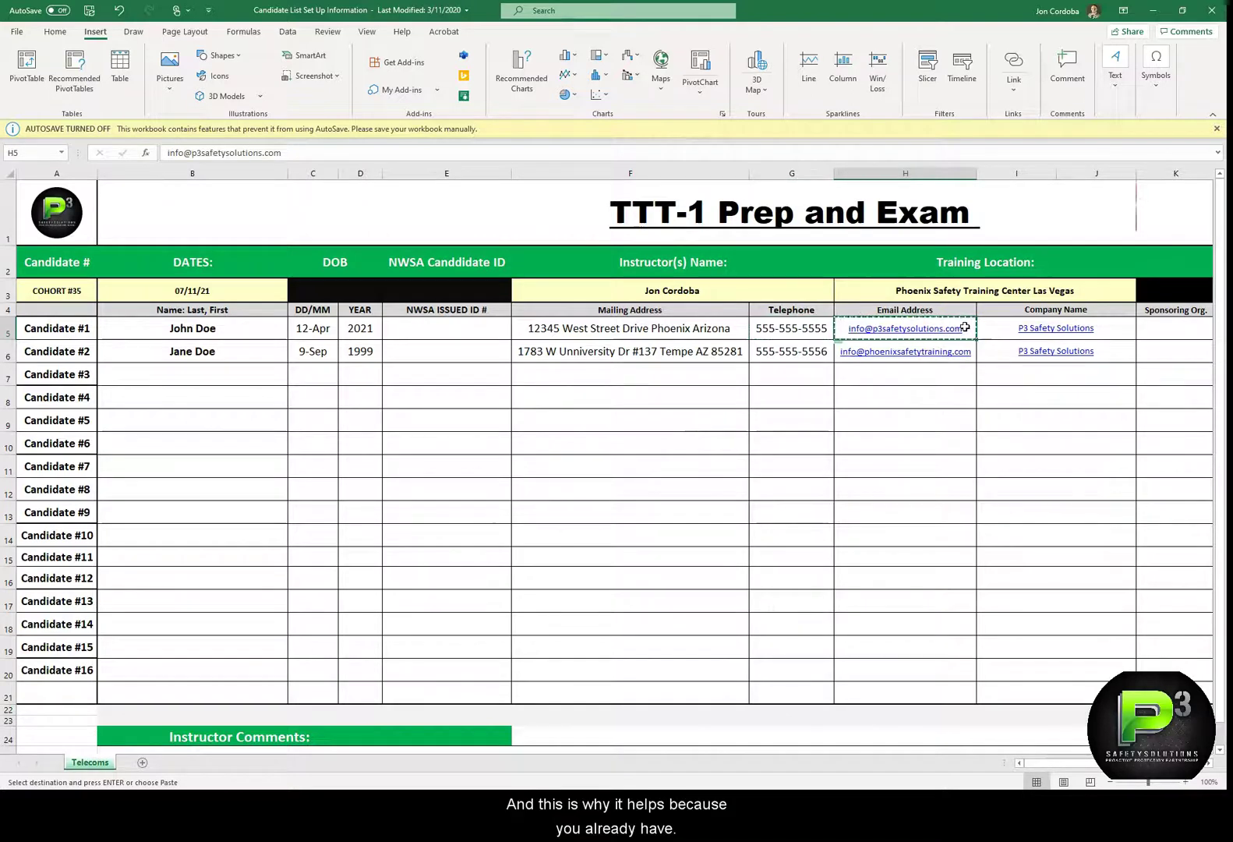
pyautogui.hotkey('alt', 'Tab')
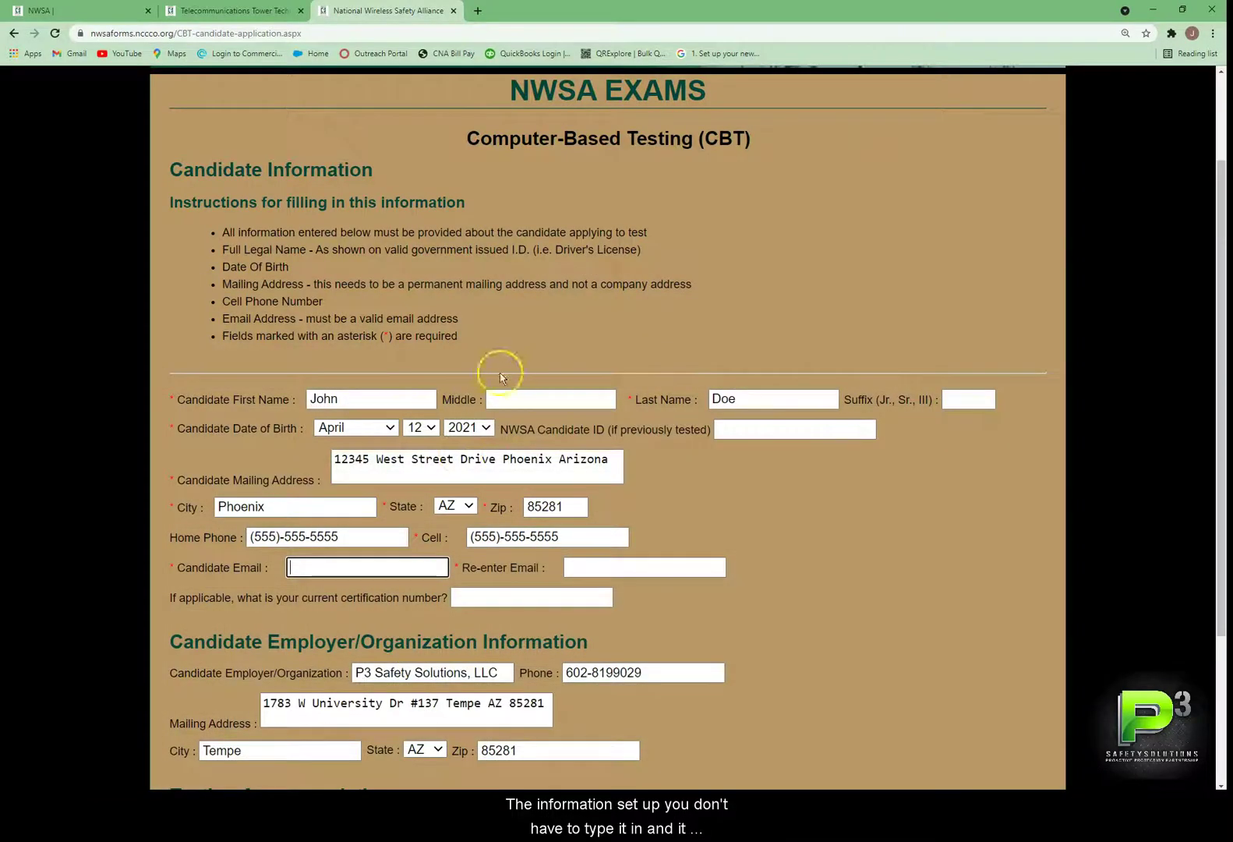
pyautogui.click(365, 567)
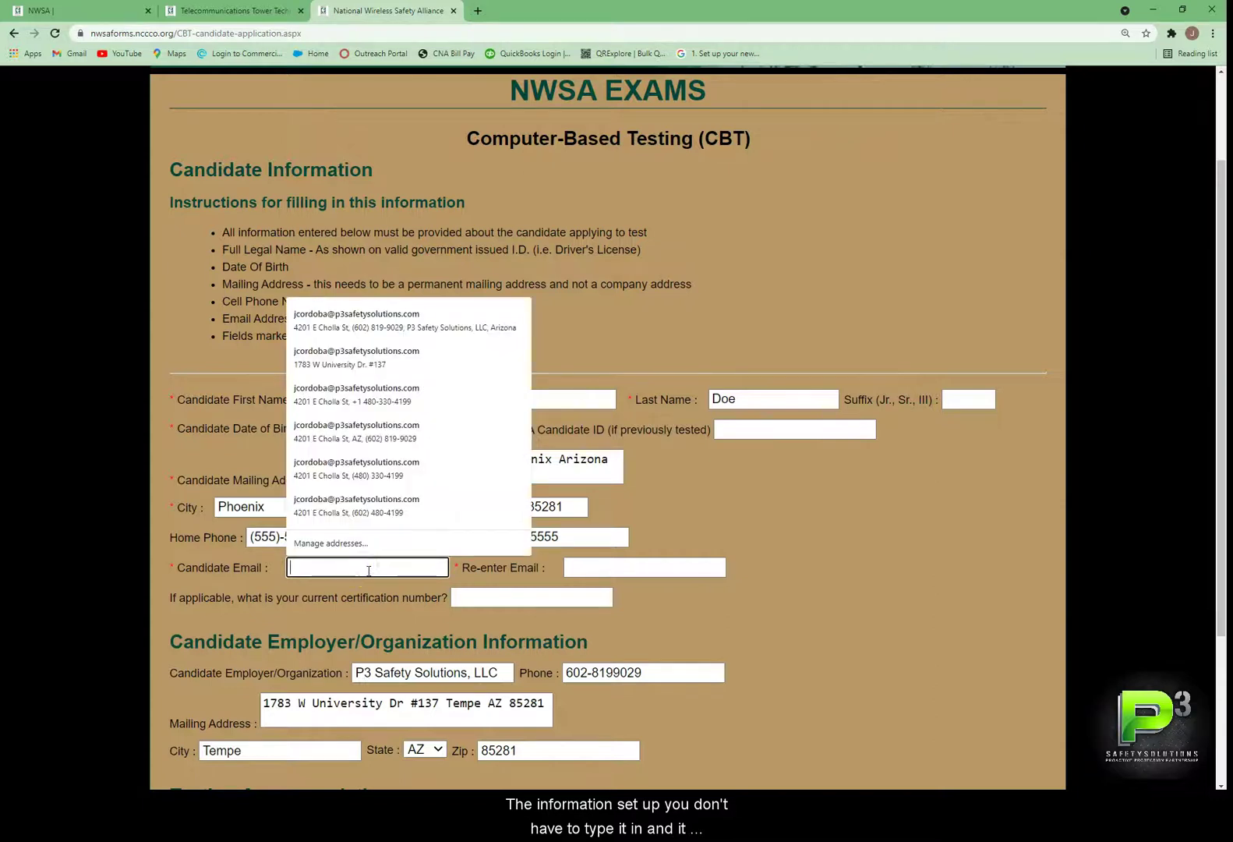
pyautogui.hotkey('ctrl', 'v')
pyautogui.click(565, 565)
pyautogui.hotkey('ctrl', 'v')
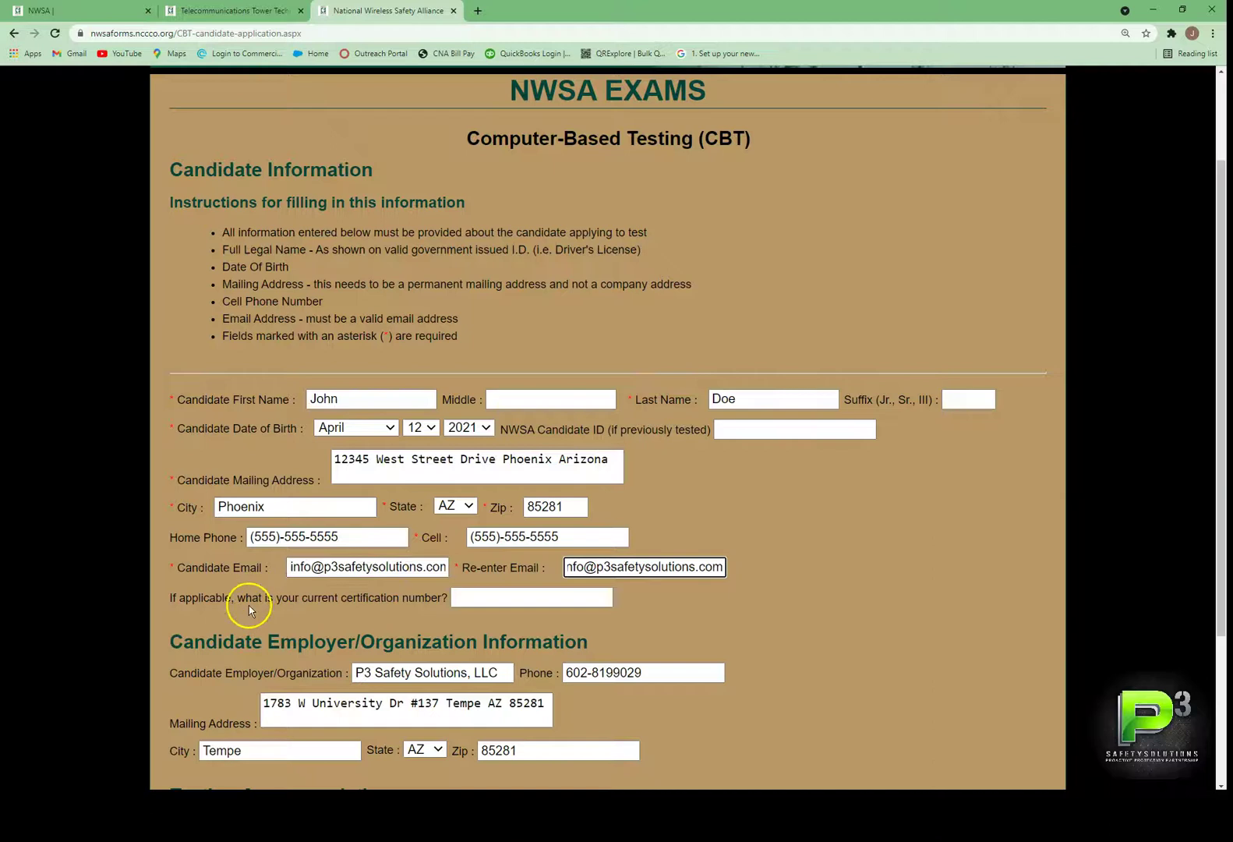
# Step: Leave the certification number blank and scroll down the form
pyautogui.moveTo(266, 598); pyautogui.dragTo(403, 609)
pyautogui.click(461, 598)
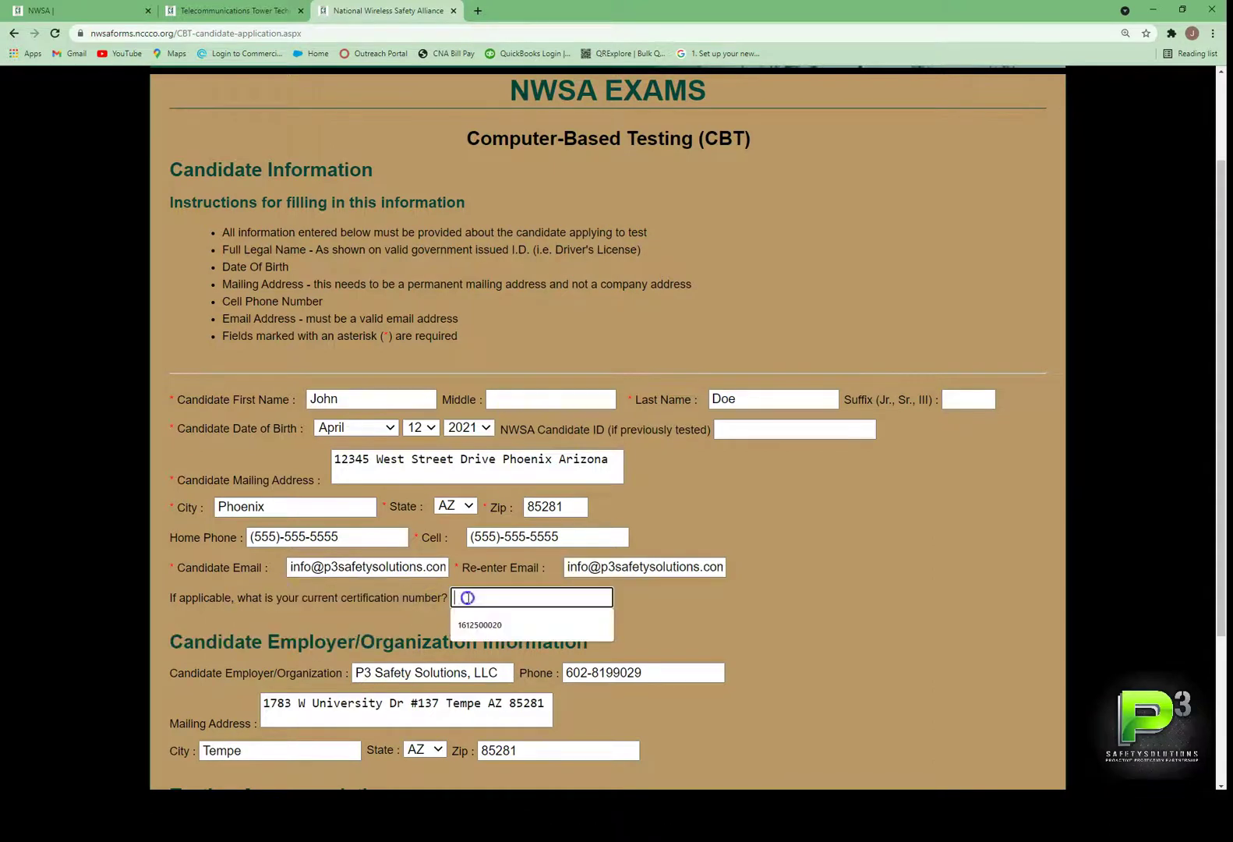
pyautogui.click(387, 611)
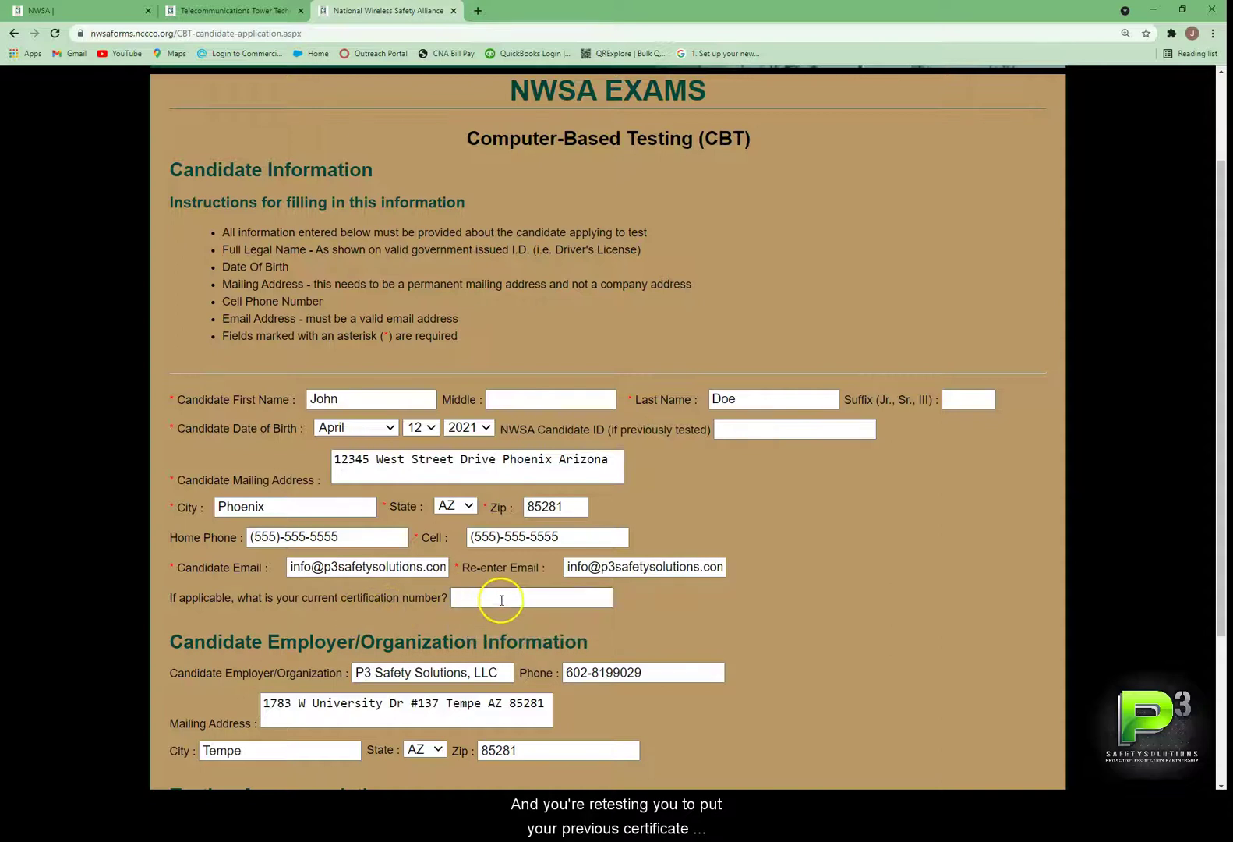
pyautogui.scroll(-3, 903, 601)
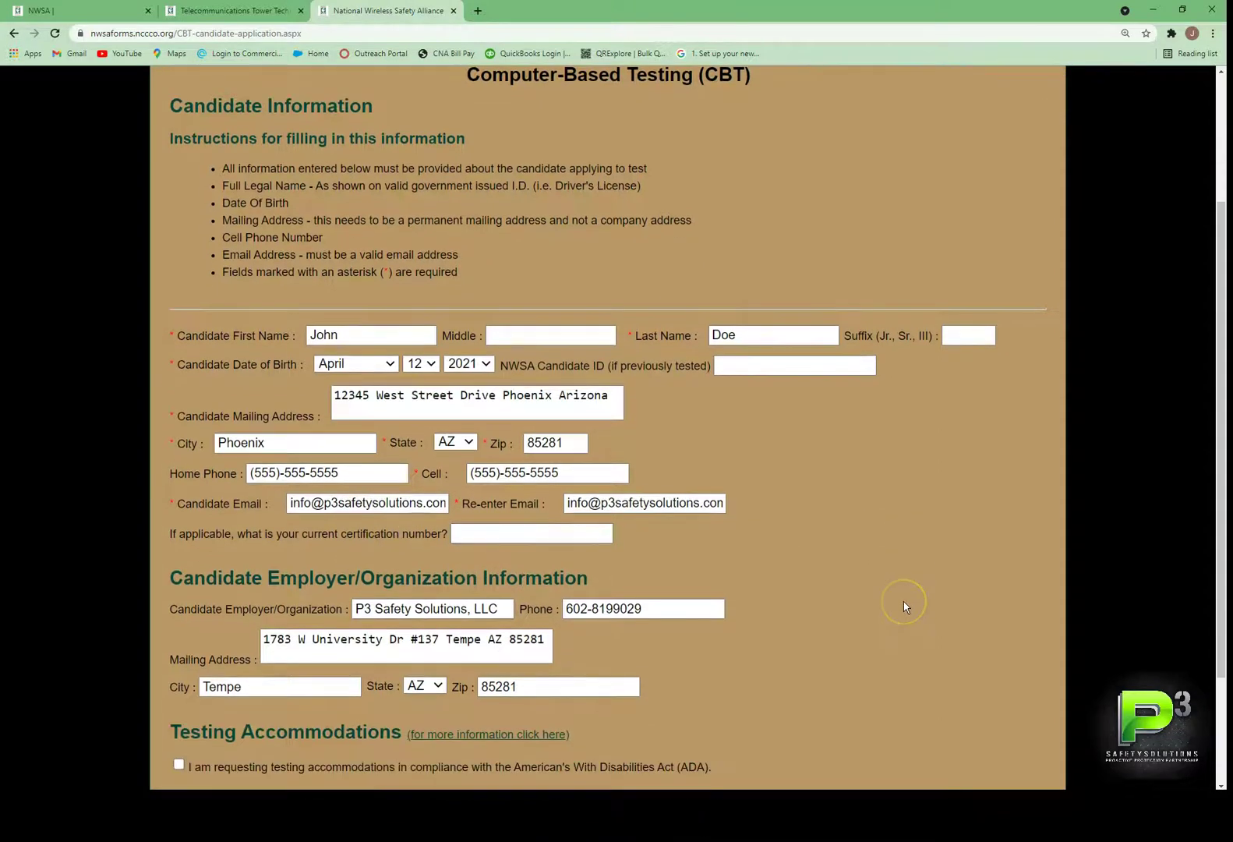
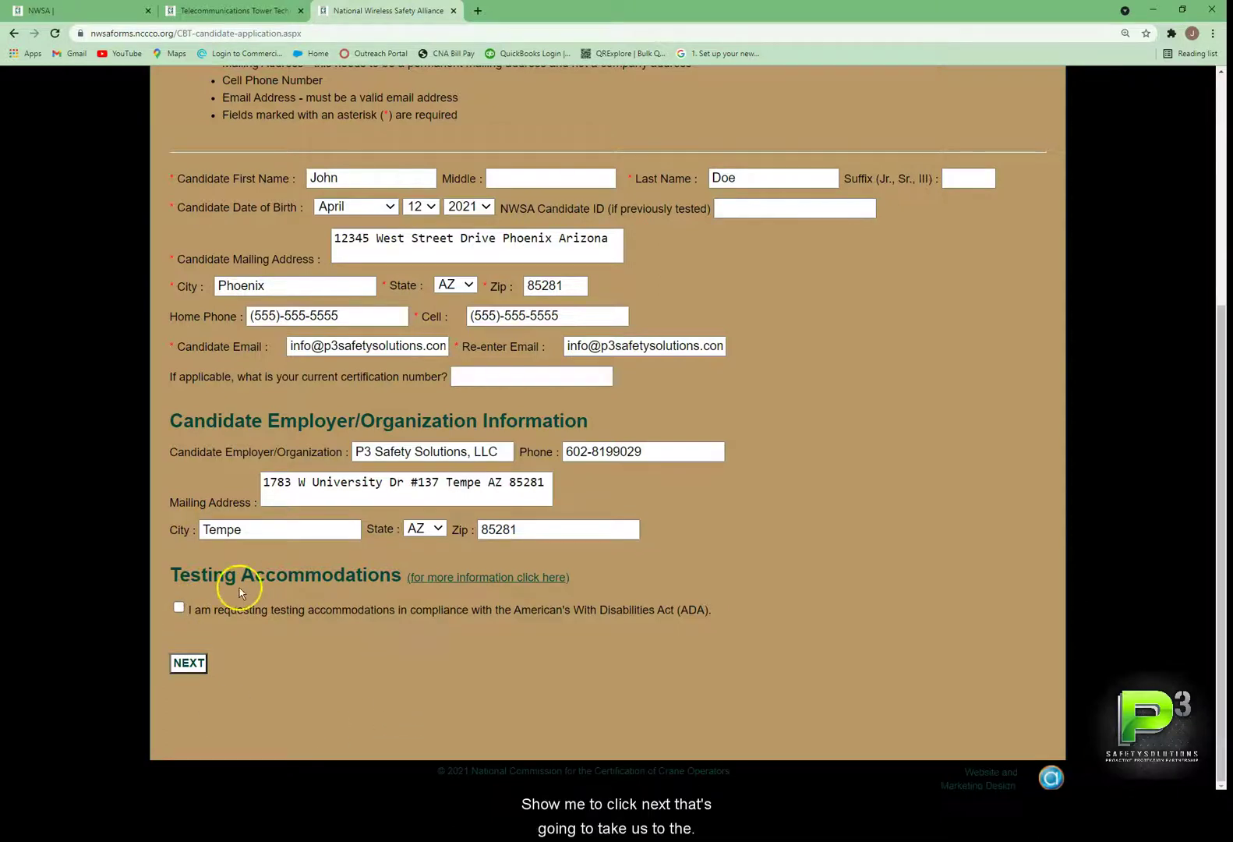
# Step: Add the first candidate's Initial Certification TTT-1 (English) application, then begin another candidate's form
pyautogui.click(191, 663)
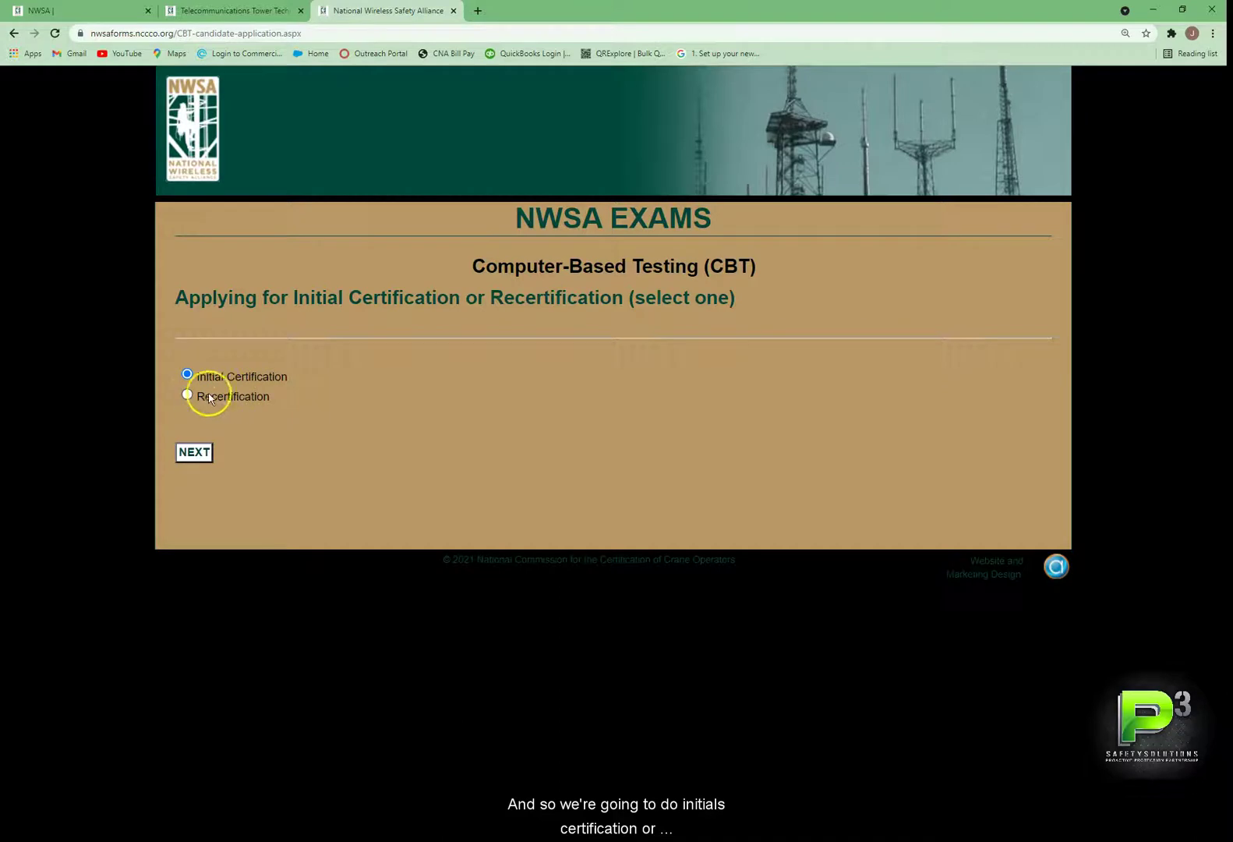
pyautogui.click(195, 450)
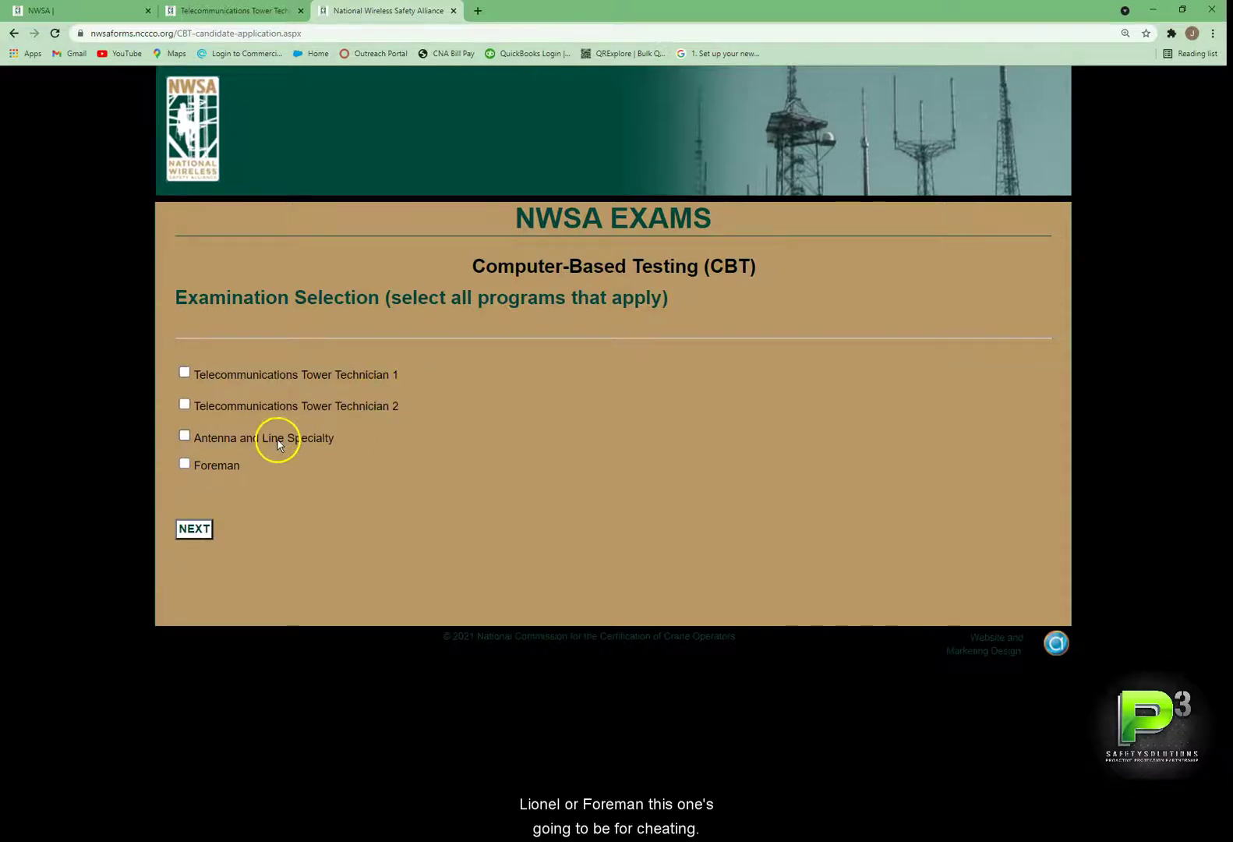
pyautogui.click(184, 372)
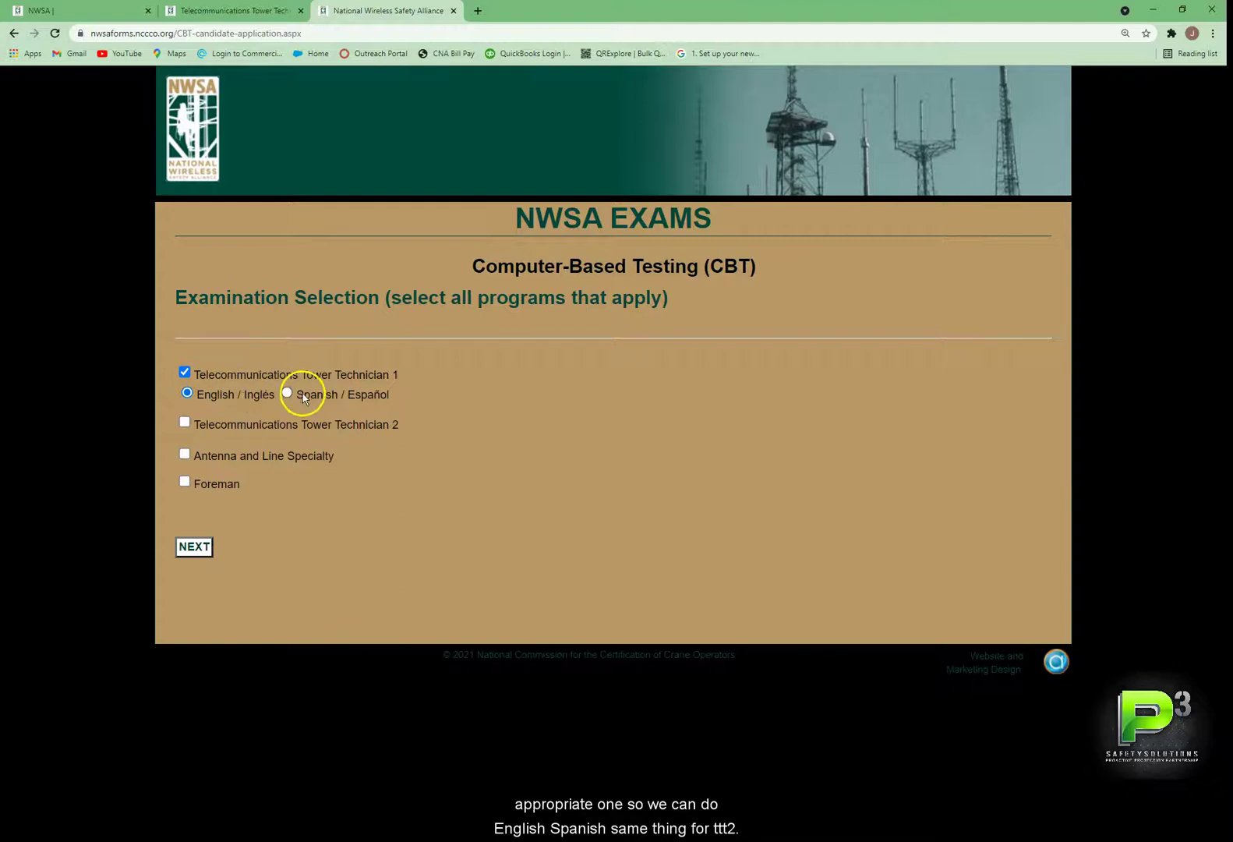
pyautogui.click(197, 422)
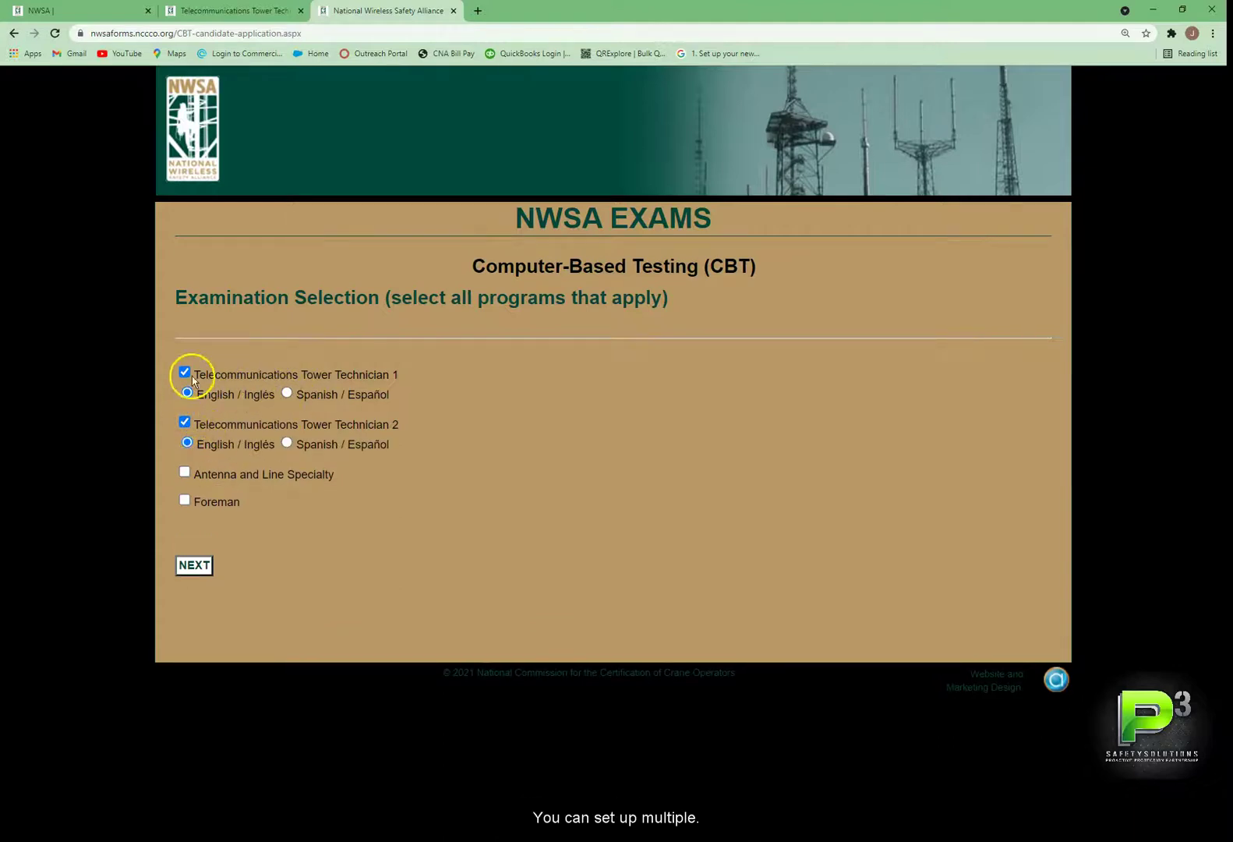
pyautogui.click(184, 425)
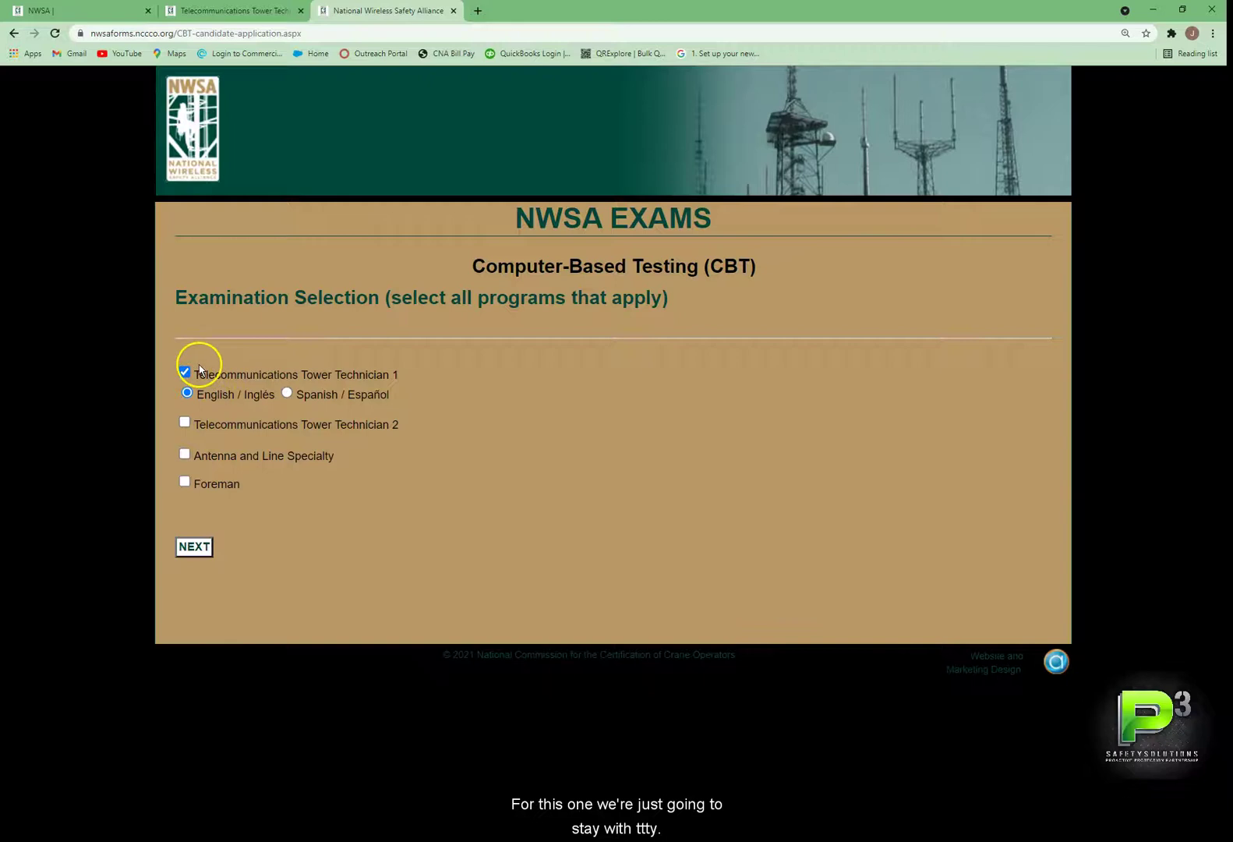
pyautogui.click(204, 544)
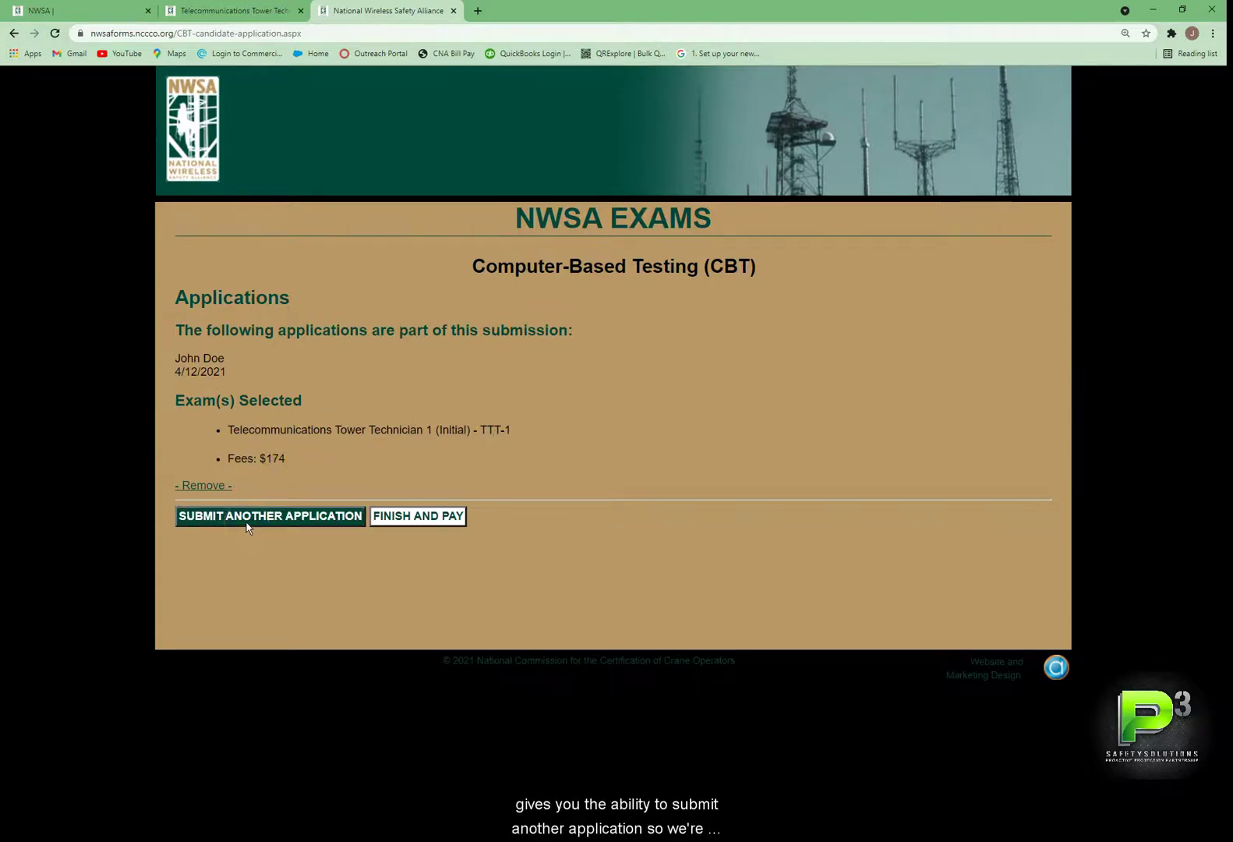
pyautogui.click(248, 527)
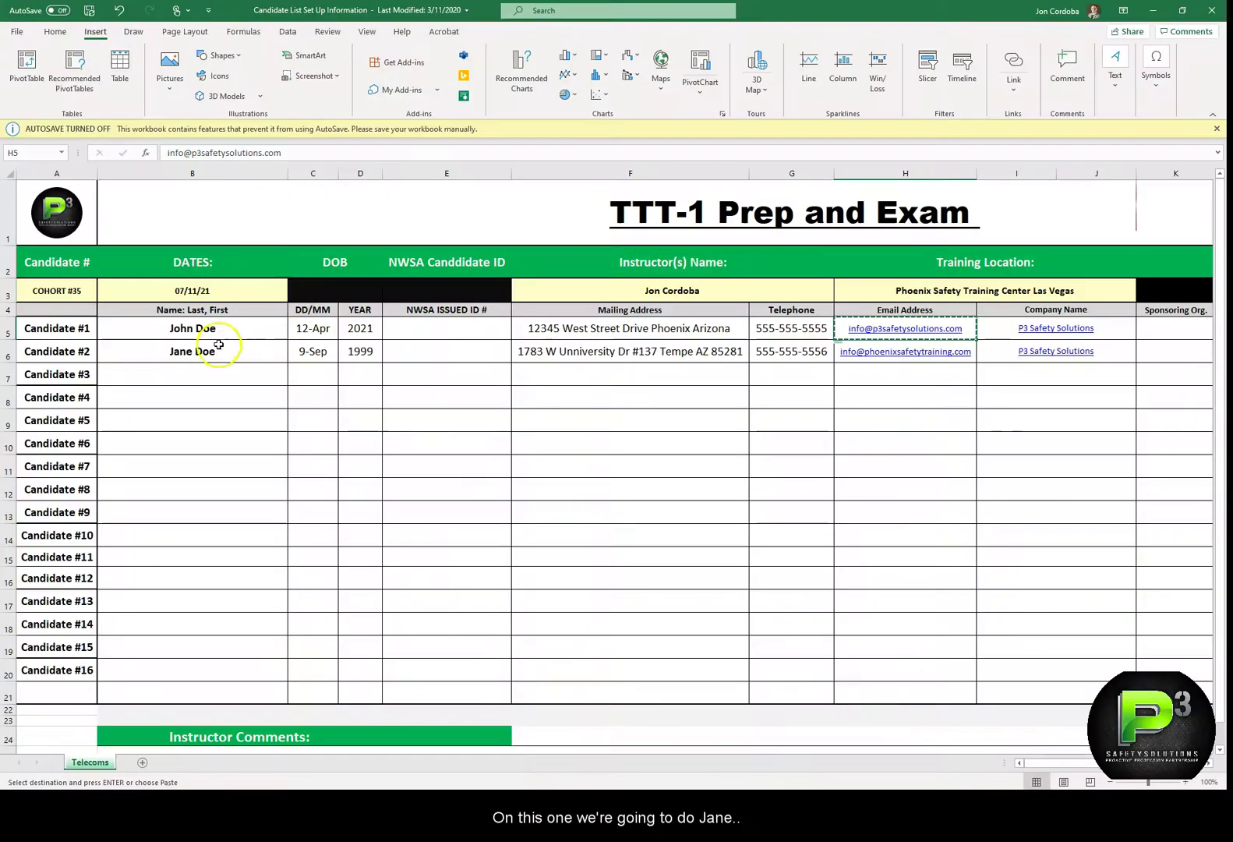
# Step: Copy the second candidate's name from the spreadsheet into the First Name and Last Name fields
pyautogui.click(214, 352)
pyautogui.hotkey('ctrl', 'c')
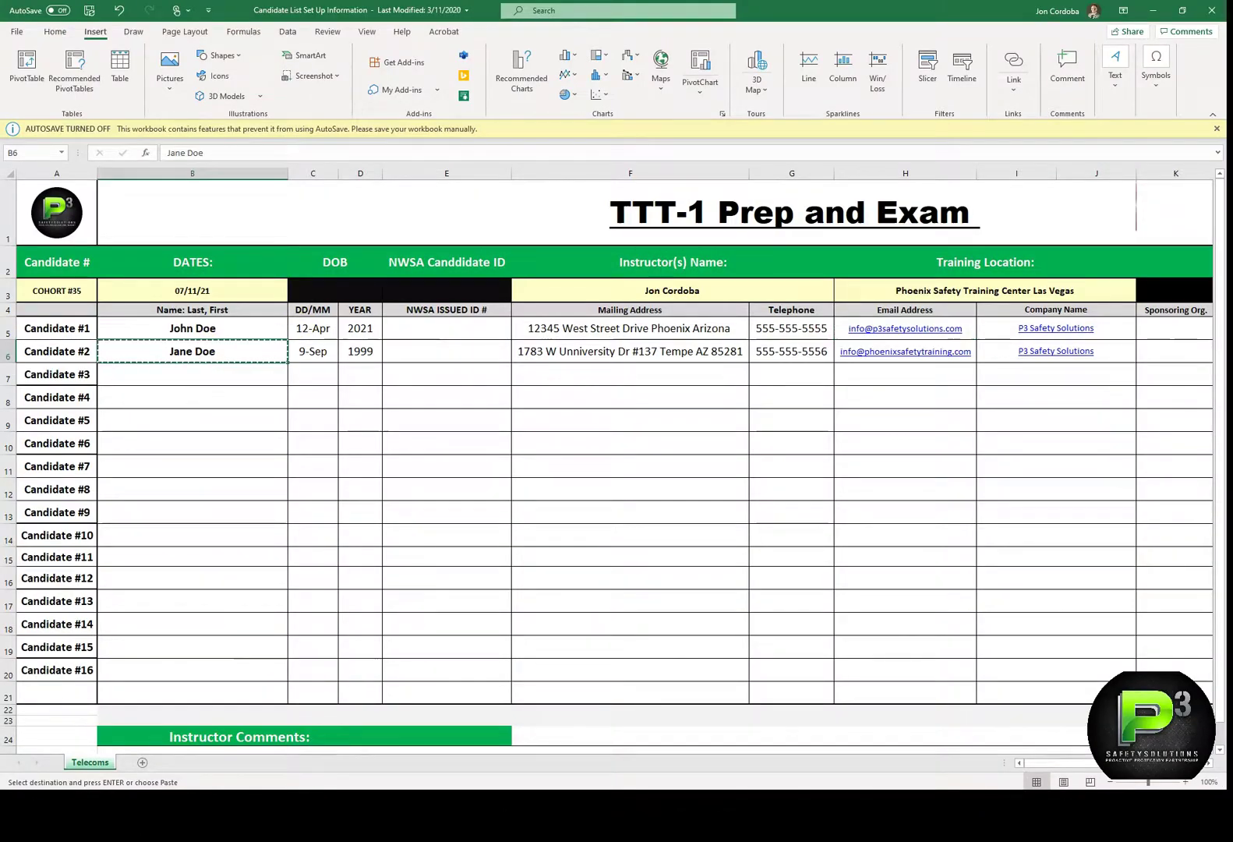
pyautogui.hotkey('alt', 'Tab')
pyautogui.click(350, 527)
pyautogui.hotkey('ctrl', 'v')
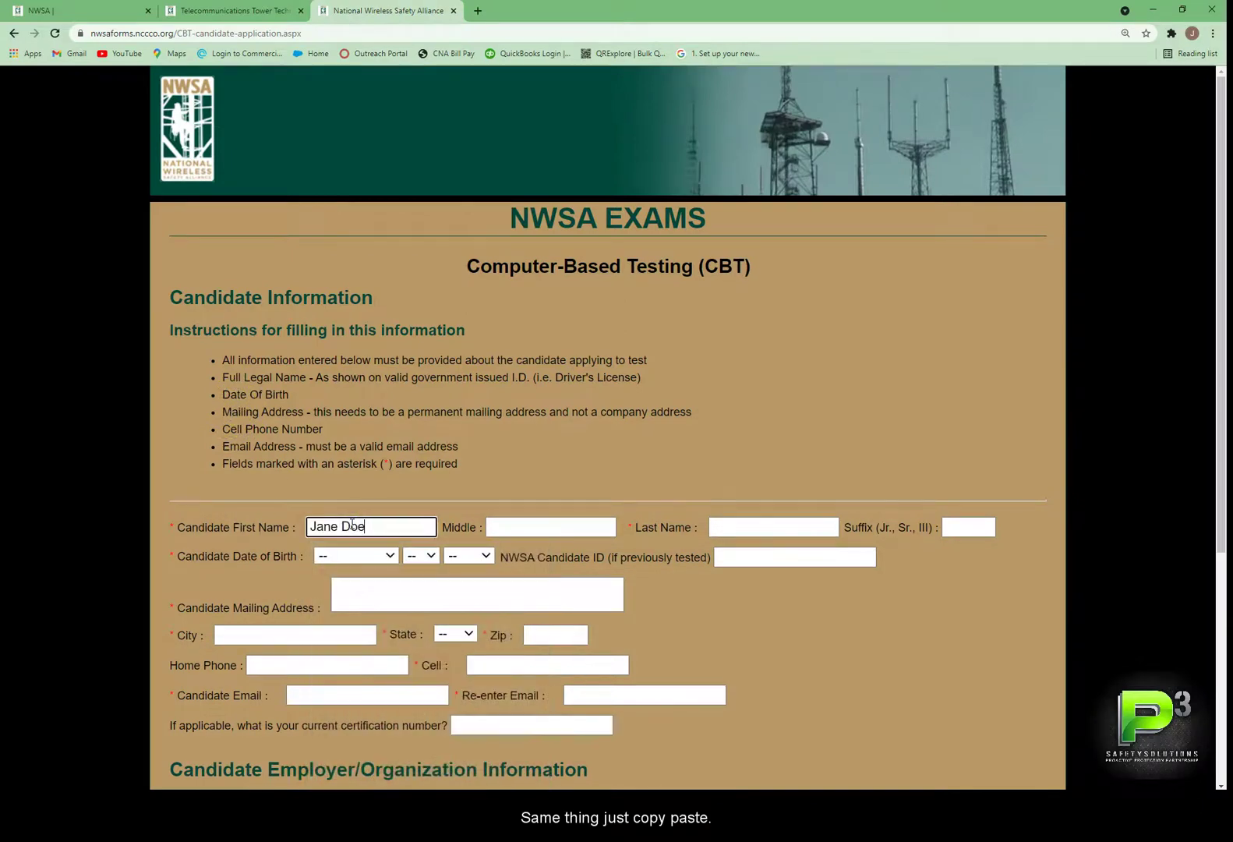
pyautogui.moveTo(366, 526); pyautogui.dragTo(348, 518)
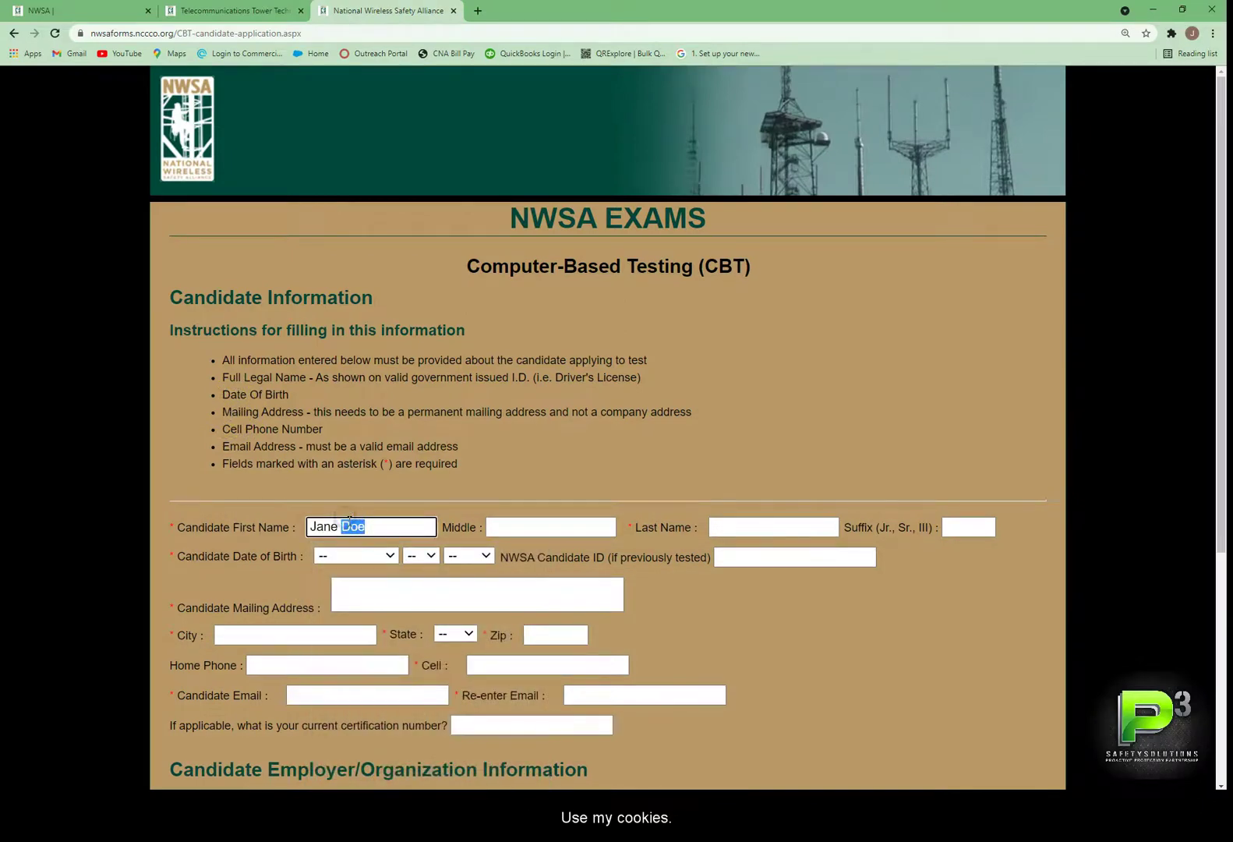
pyautogui.press('BackSpace')
pyautogui.click(739, 518)
pyautogui.hotkey('ctrl', 'v')
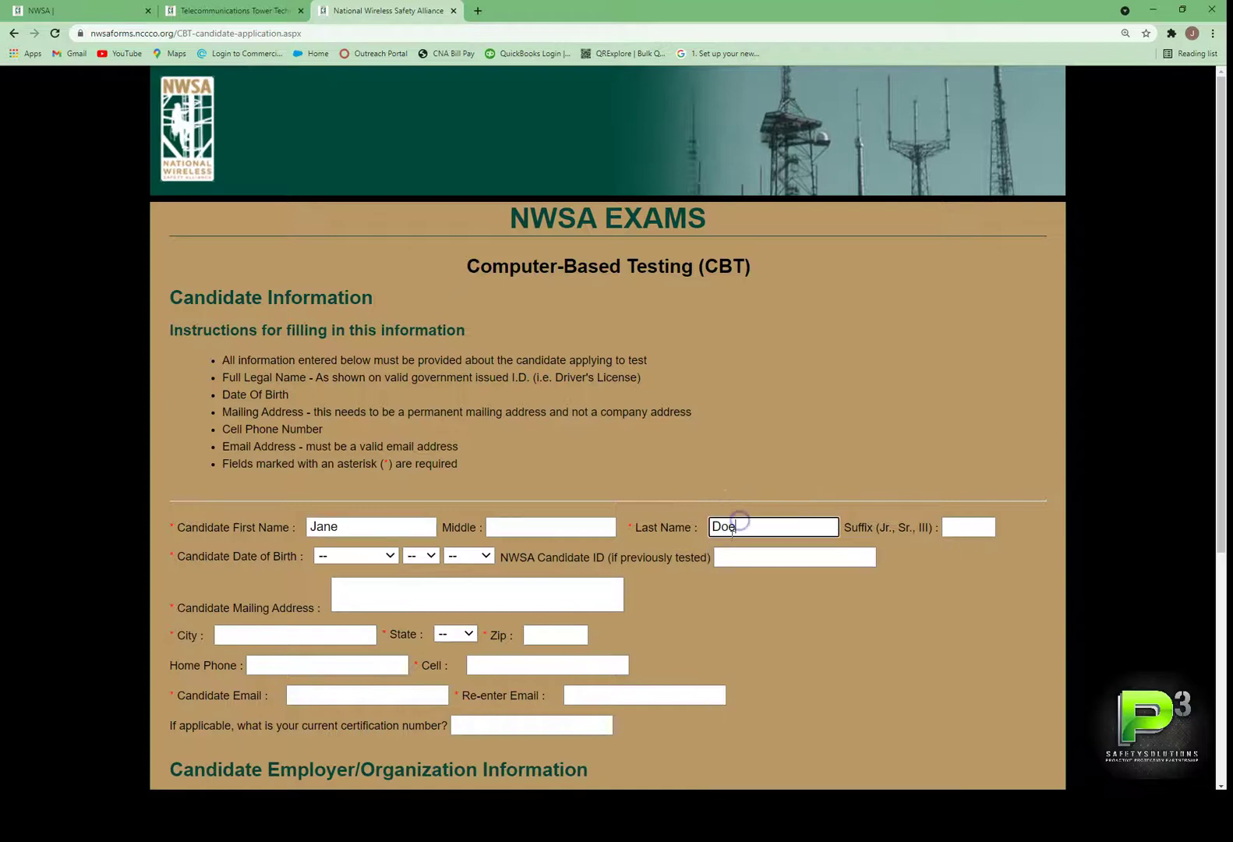
# Step: Set the candidate's date of birth to September 9, 1999
pyautogui.click(369, 553)
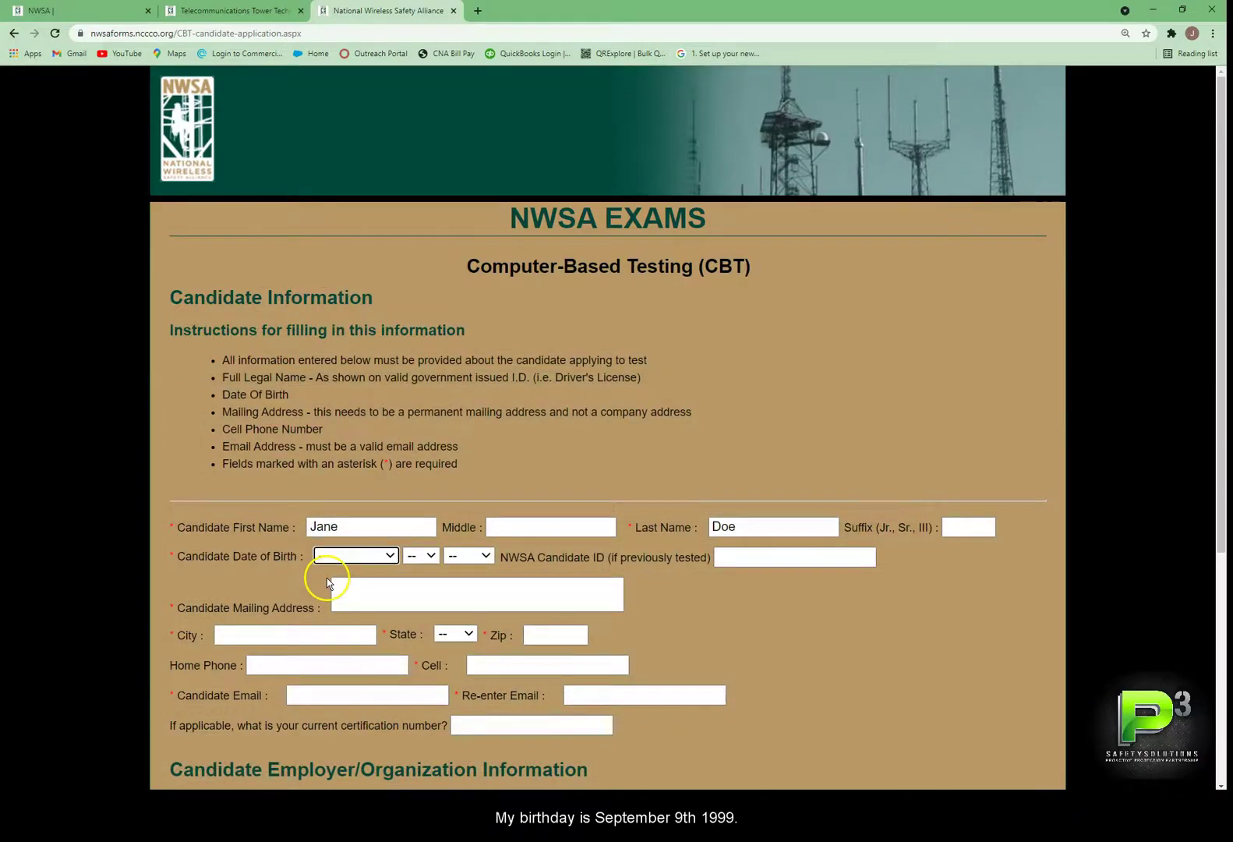
pyautogui.click(343, 555)
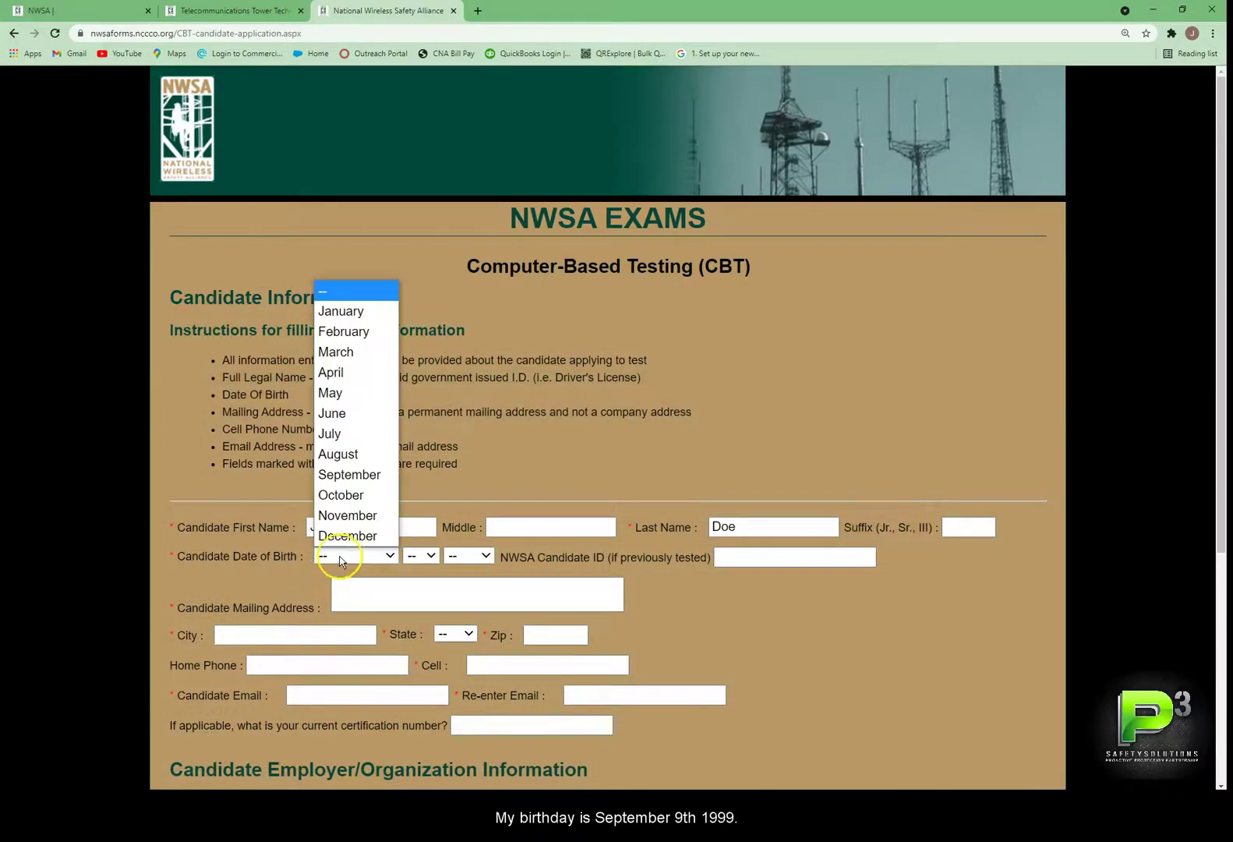
pyautogui.click(348, 475)
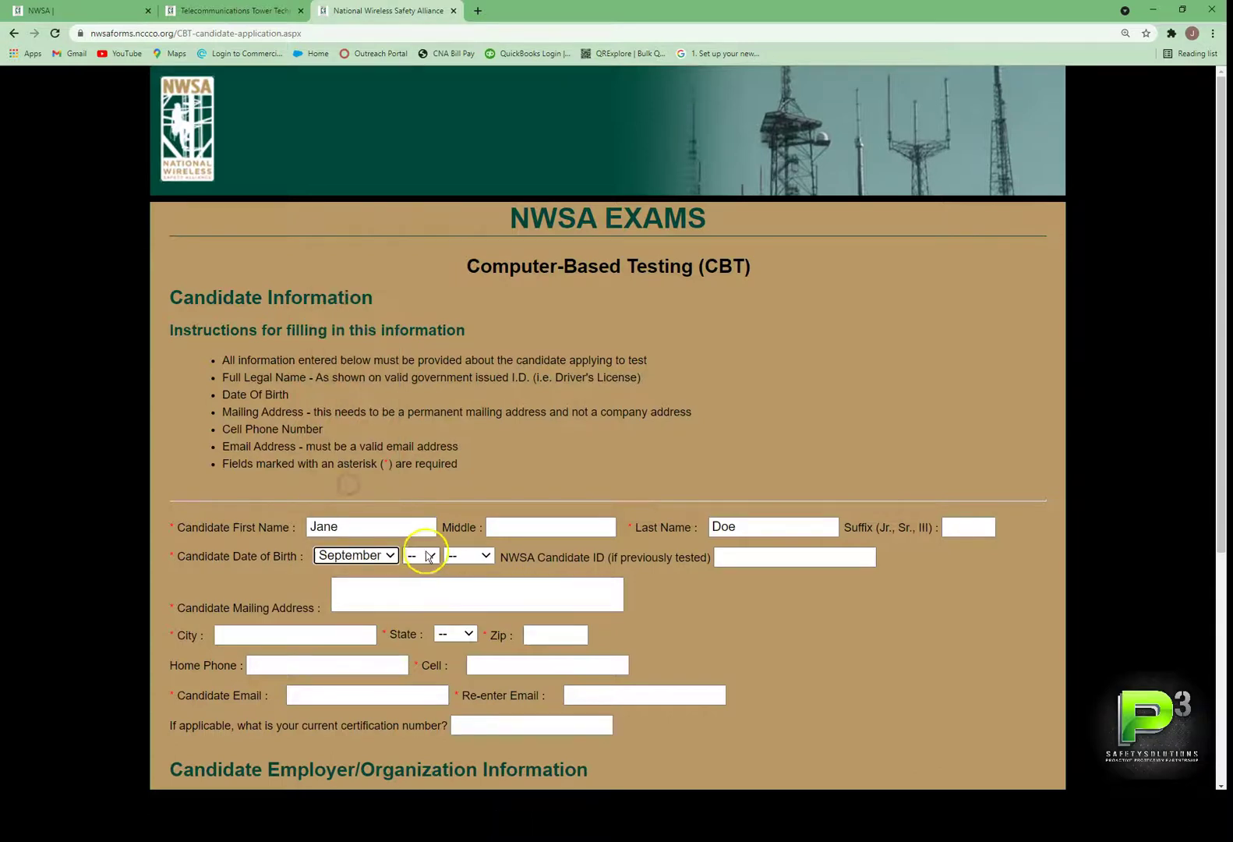
pyautogui.click(420, 555)
pyautogui.click(418, 330)
pyautogui.click(471, 556)
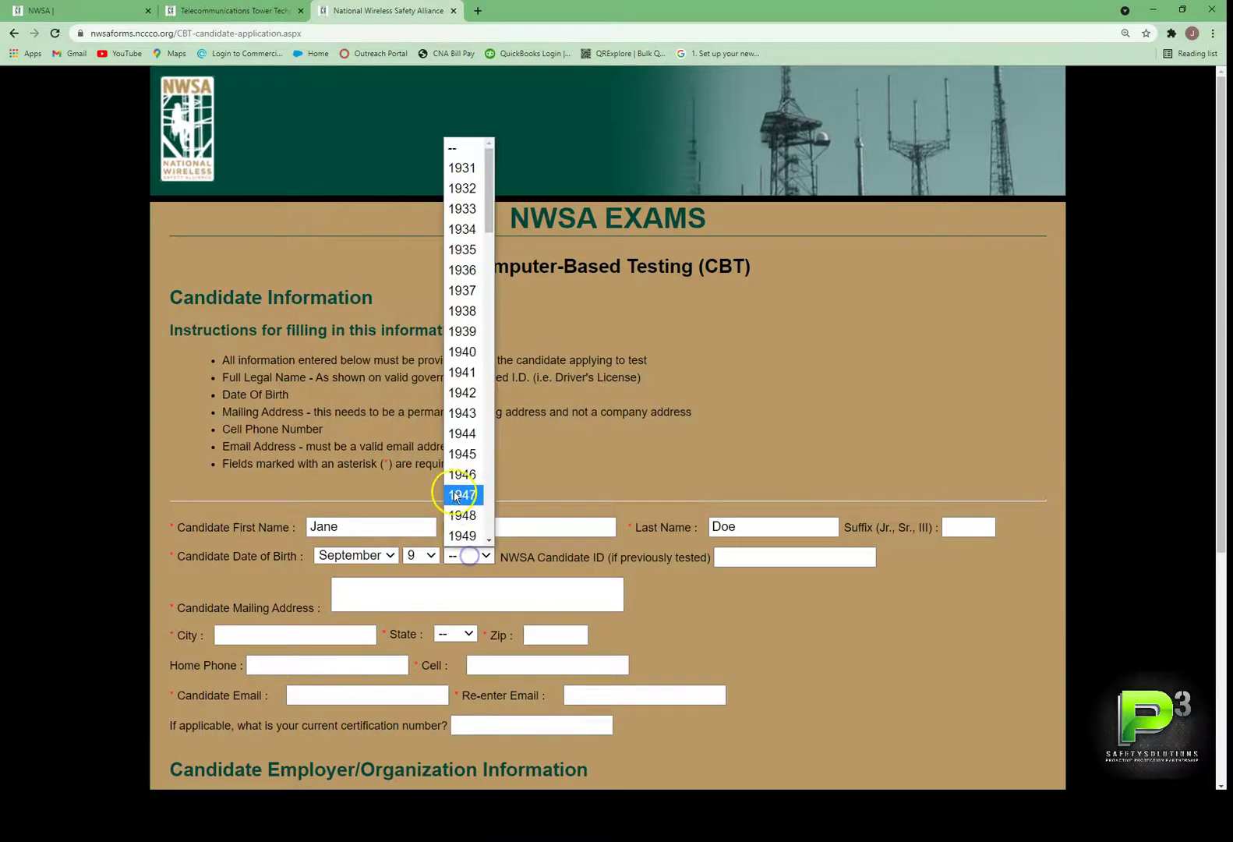
pyautogui.scroll(-14, 459, 350)
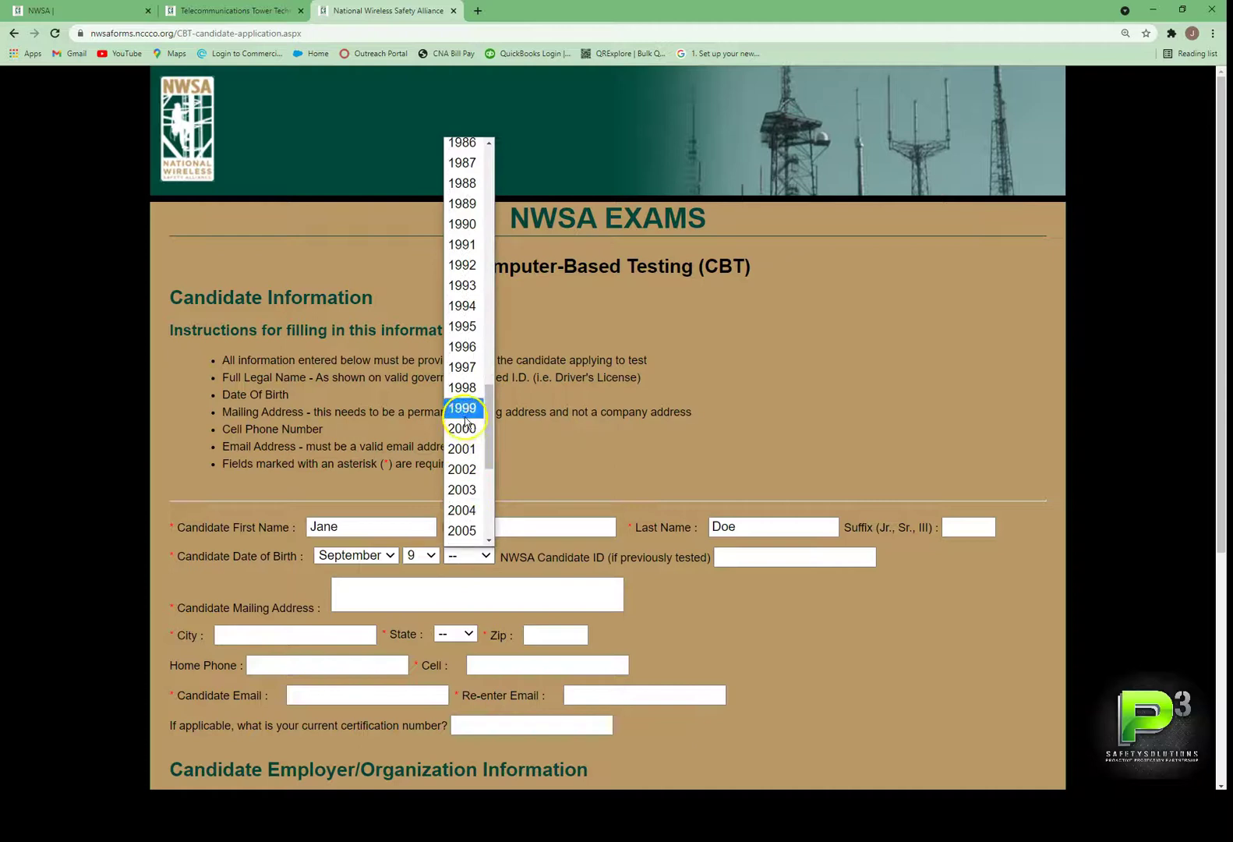
pyautogui.click(462, 407)
# Step: Copy the second candidate's mailing address from the spreadsheet
pyautogui.click(413, 597)
pyautogui.hotkey('alt', 'Tab')
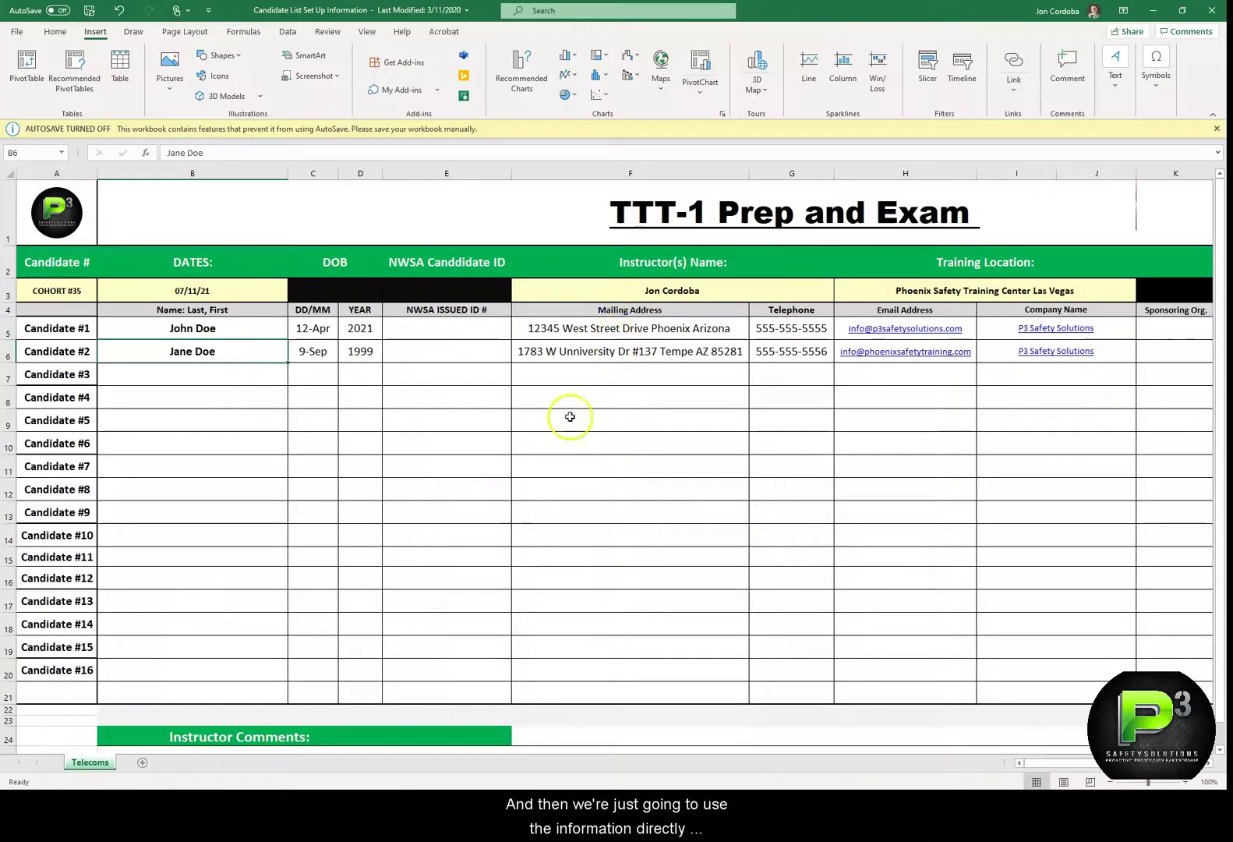
pyautogui.click(613, 352)
pyautogui.hotkey('ctrl', 'c')
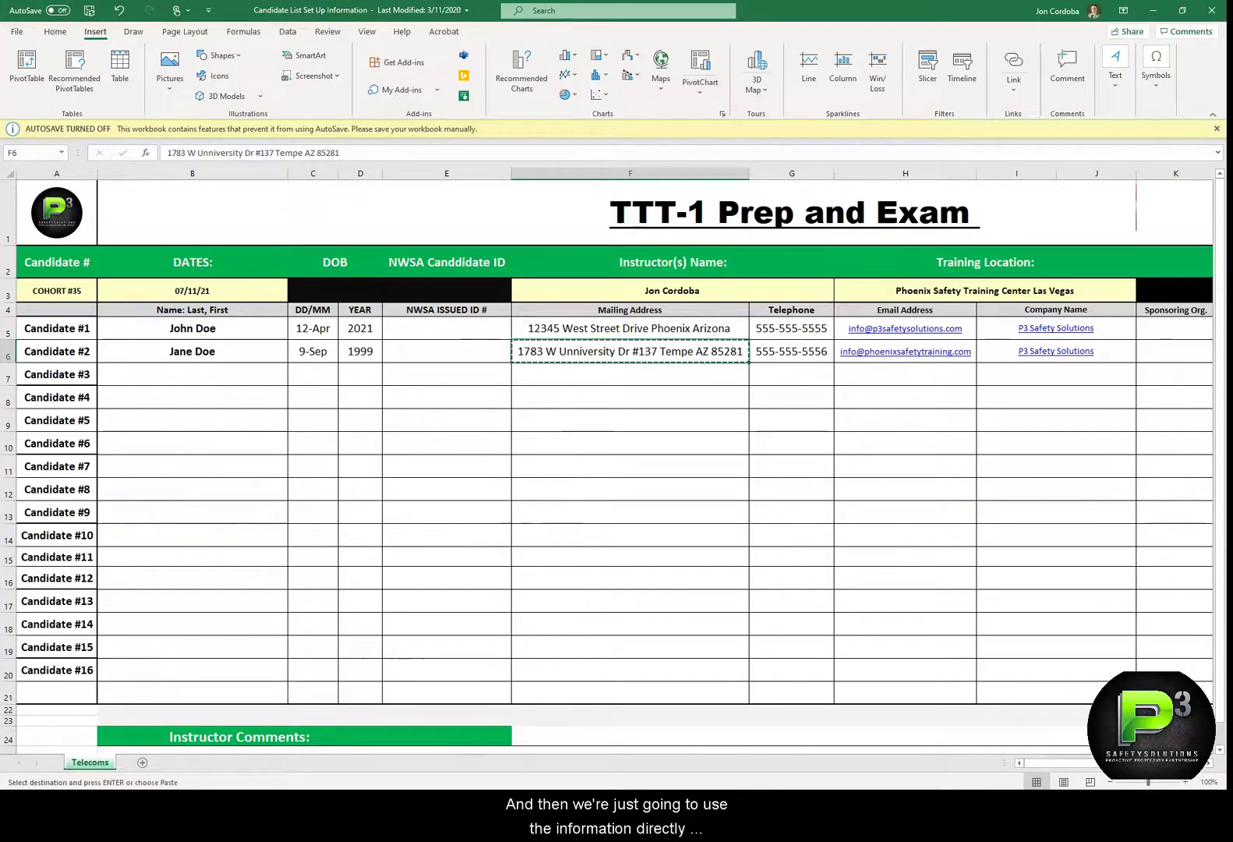
pyautogui.hotkey('alt', 'Tab')
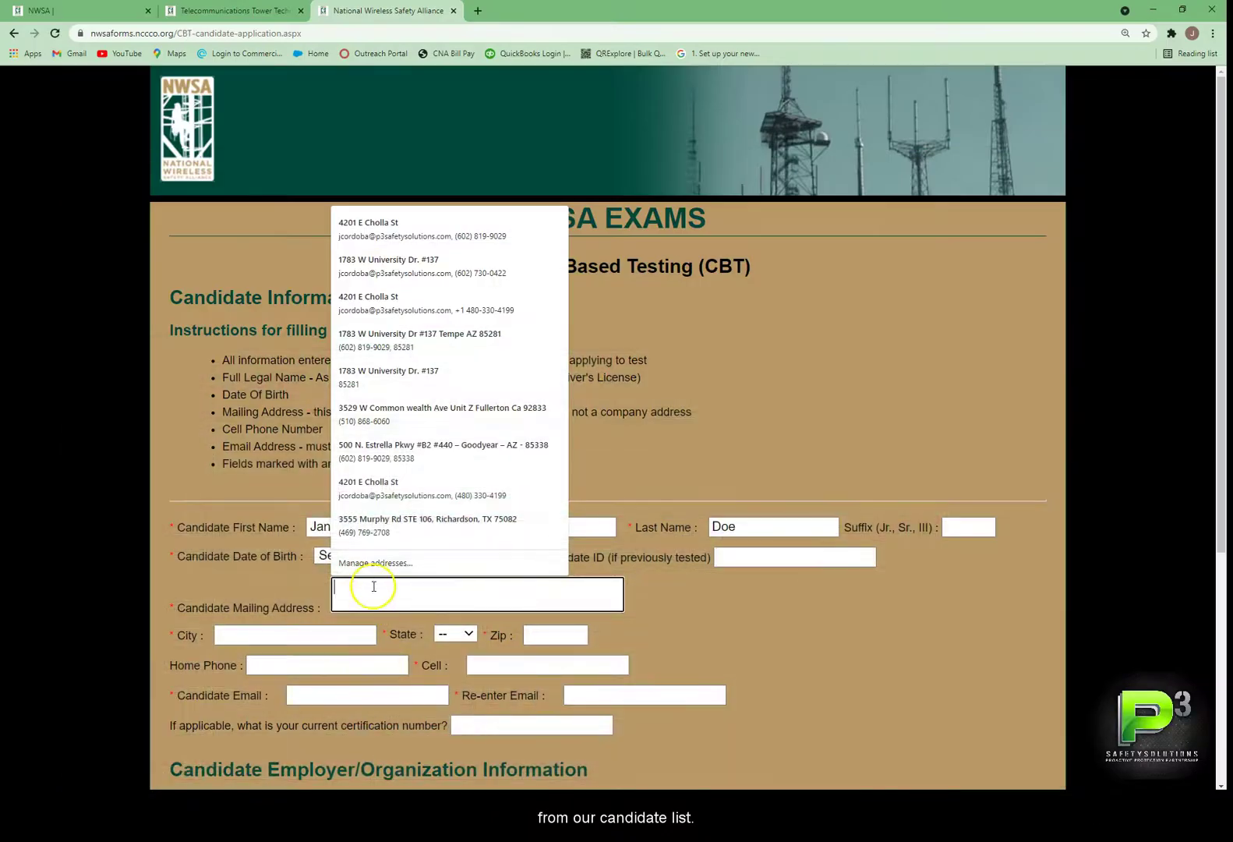
# Step: Paste the mailing address and enter city 'Temp', state AZ and zip 85281
pyautogui.hotkey('ctrl', 'v')
pyautogui.click(336, 635)
pyautogui.write('Temp')
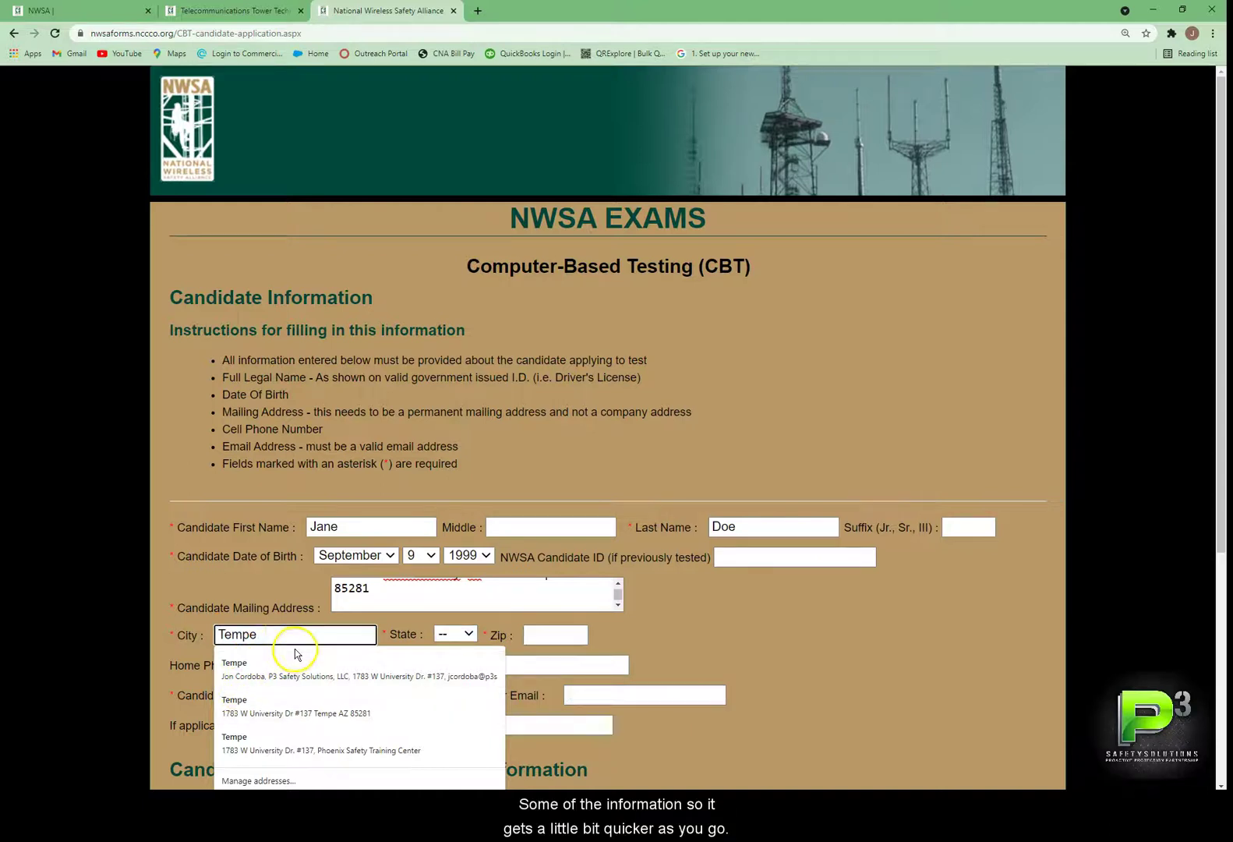
pyautogui.click(455, 634)
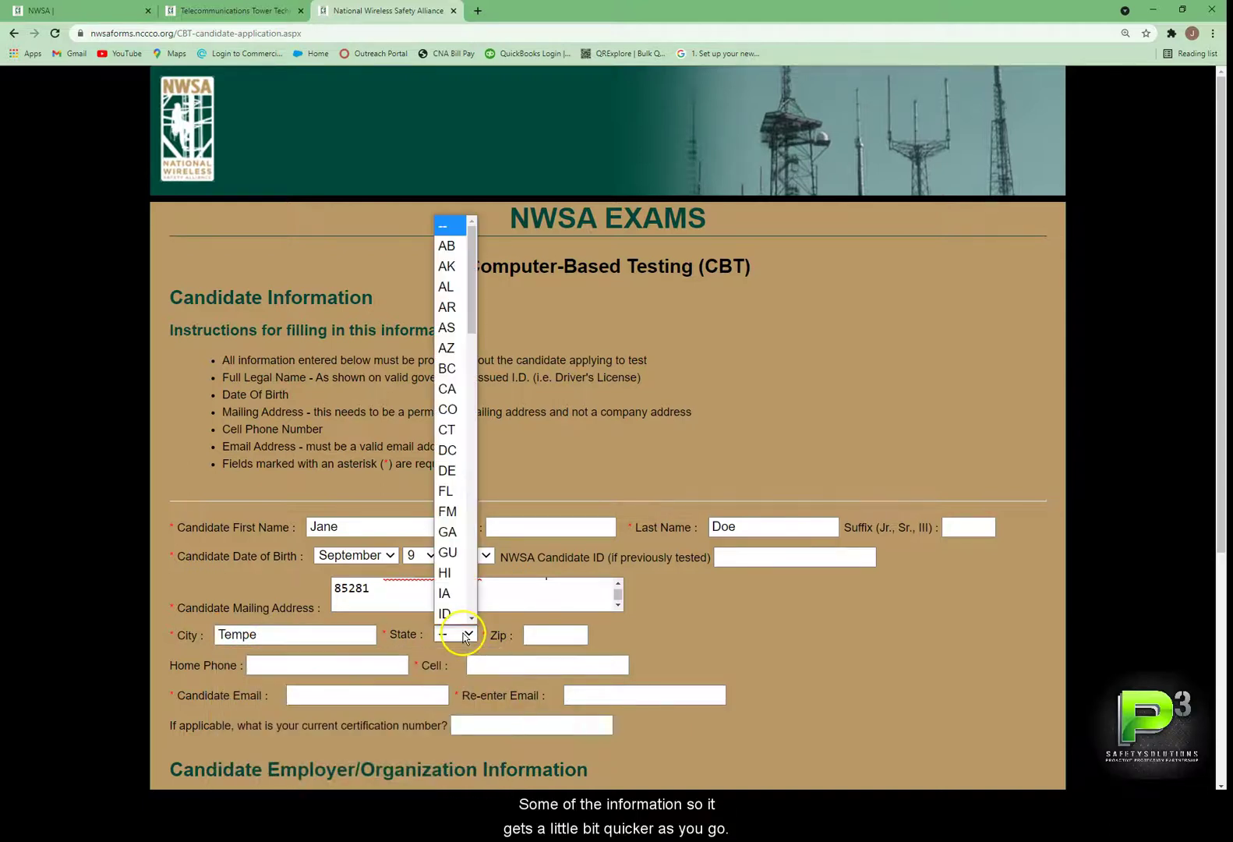
pyautogui.click(446, 346)
pyautogui.click(541, 633)
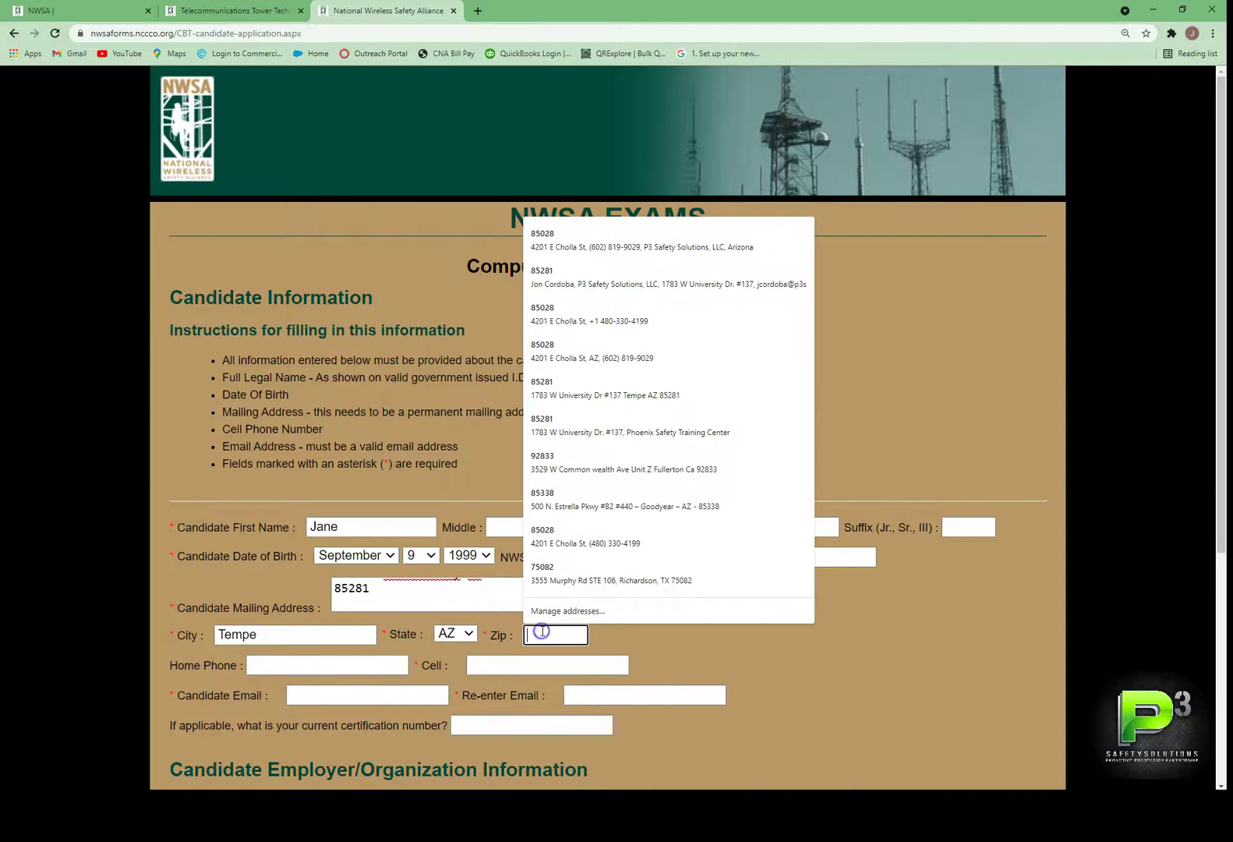
pyautogui.write('85281')
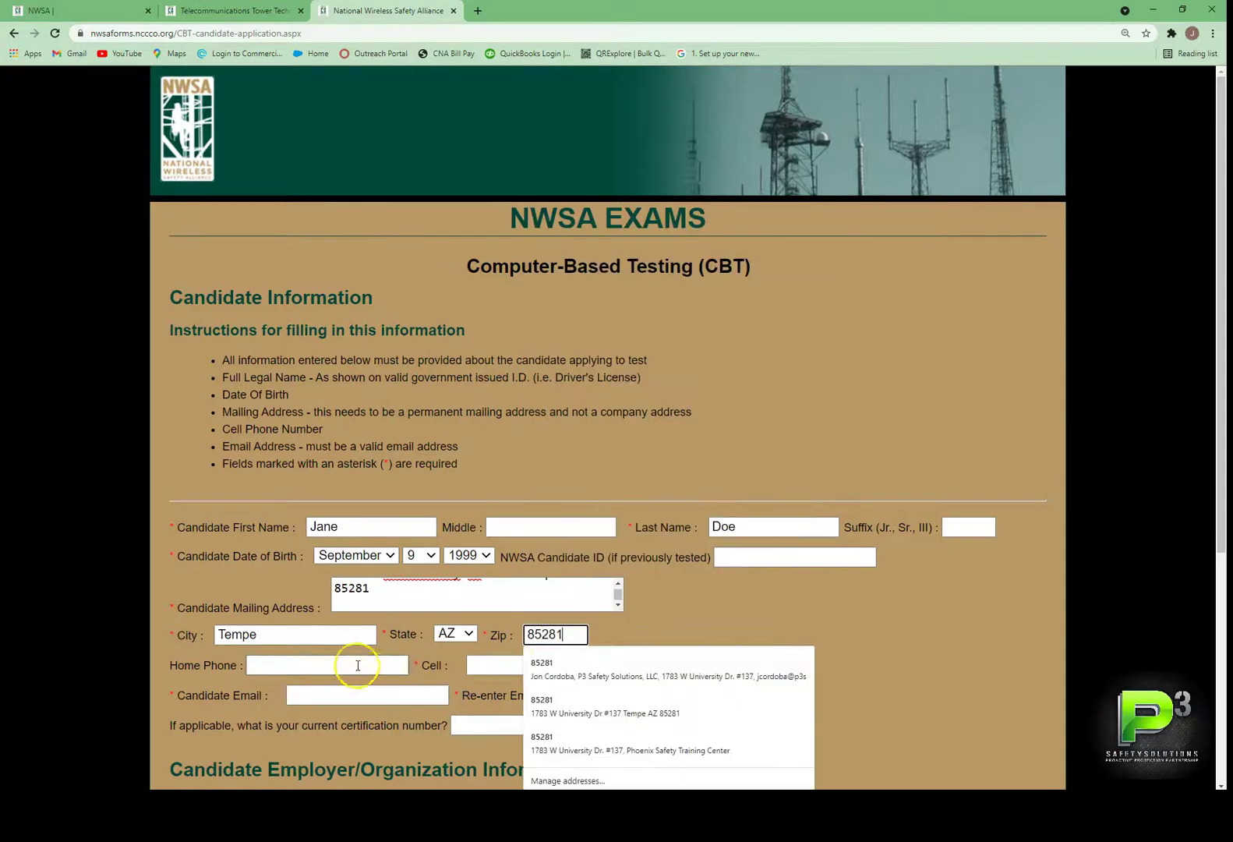
# Step: Fill Home Phone and Cell with the telephone number from cell G6
pyautogui.click(348, 660)
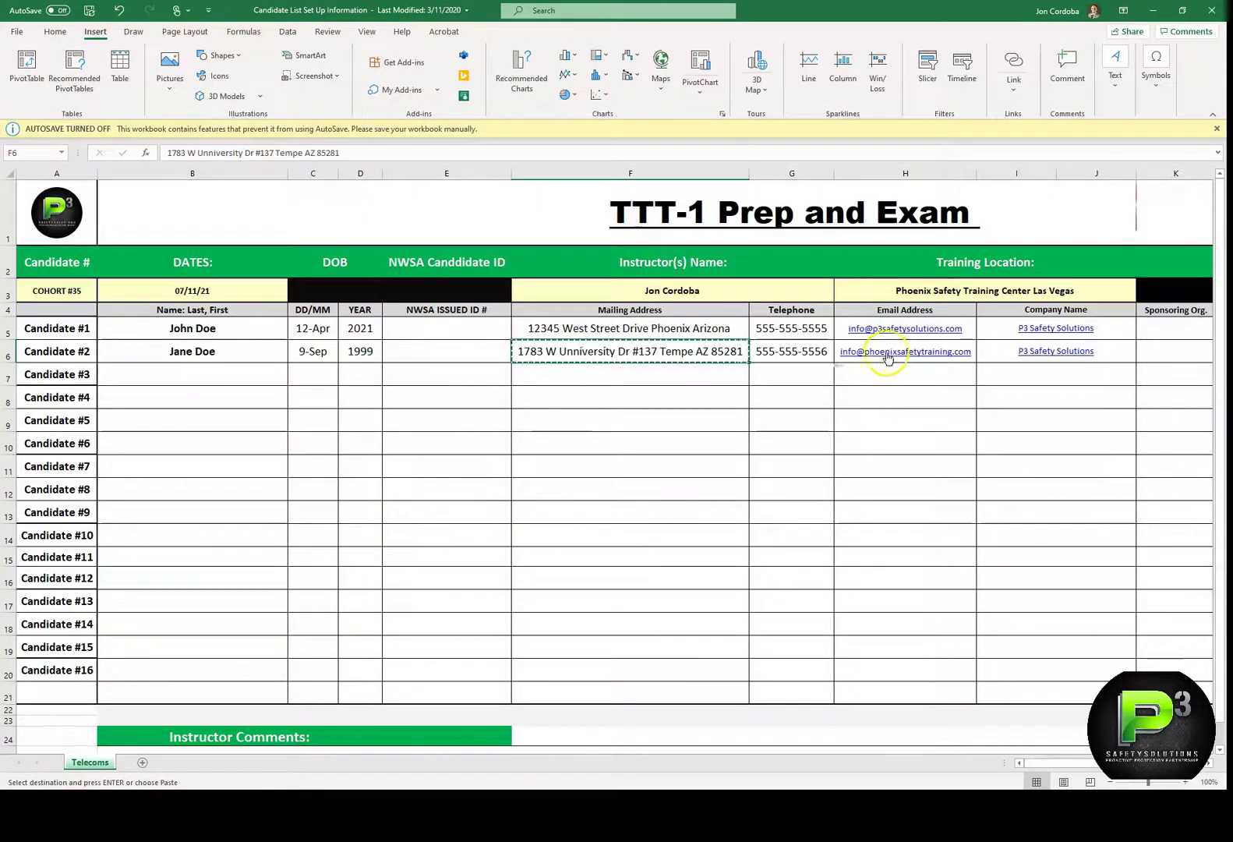
pyautogui.click(792, 352)
pyautogui.hotkey('ctrl', 'c')
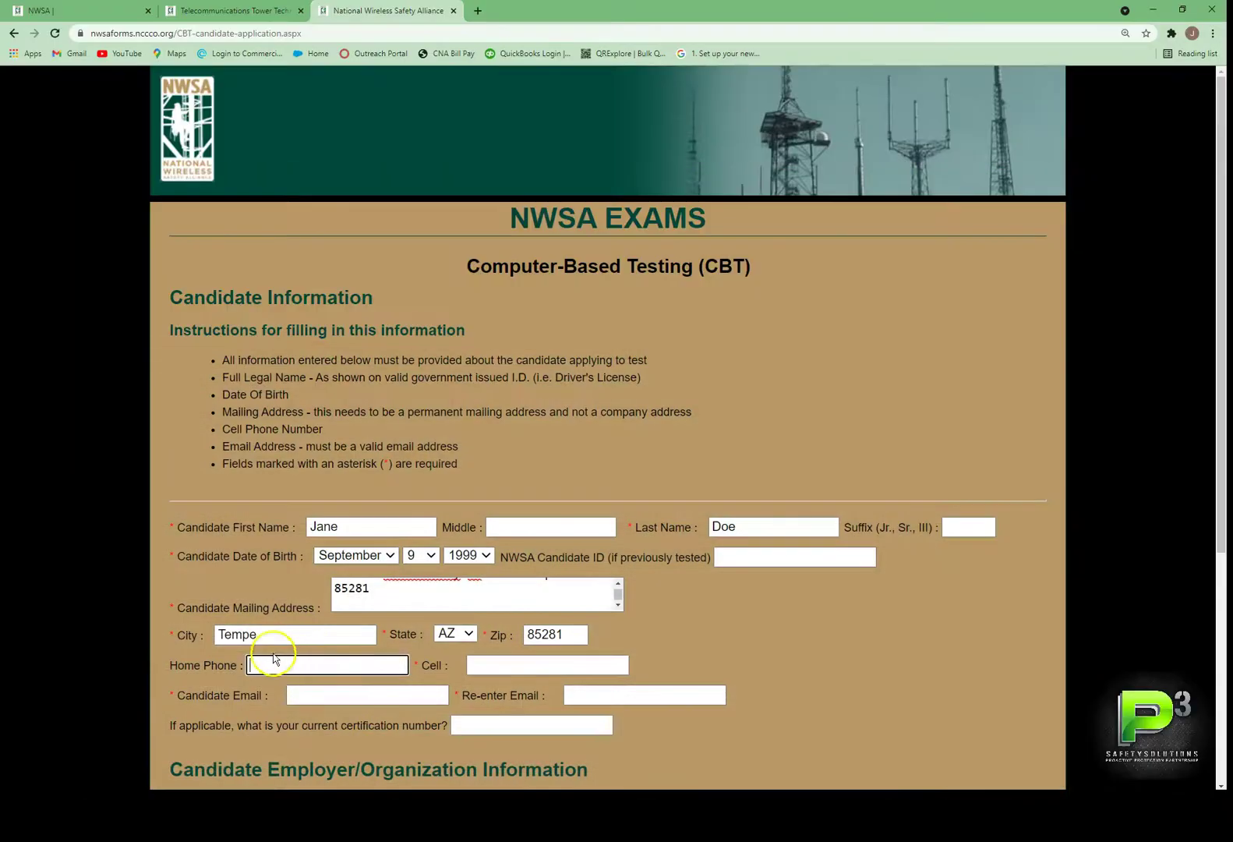
pyautogui.click(275, 661)
pyautogui.hotkey('ctrl', 'v')
pyautogui.click(485, 660)
pyautogui.hotkey('ctrl', 'v')
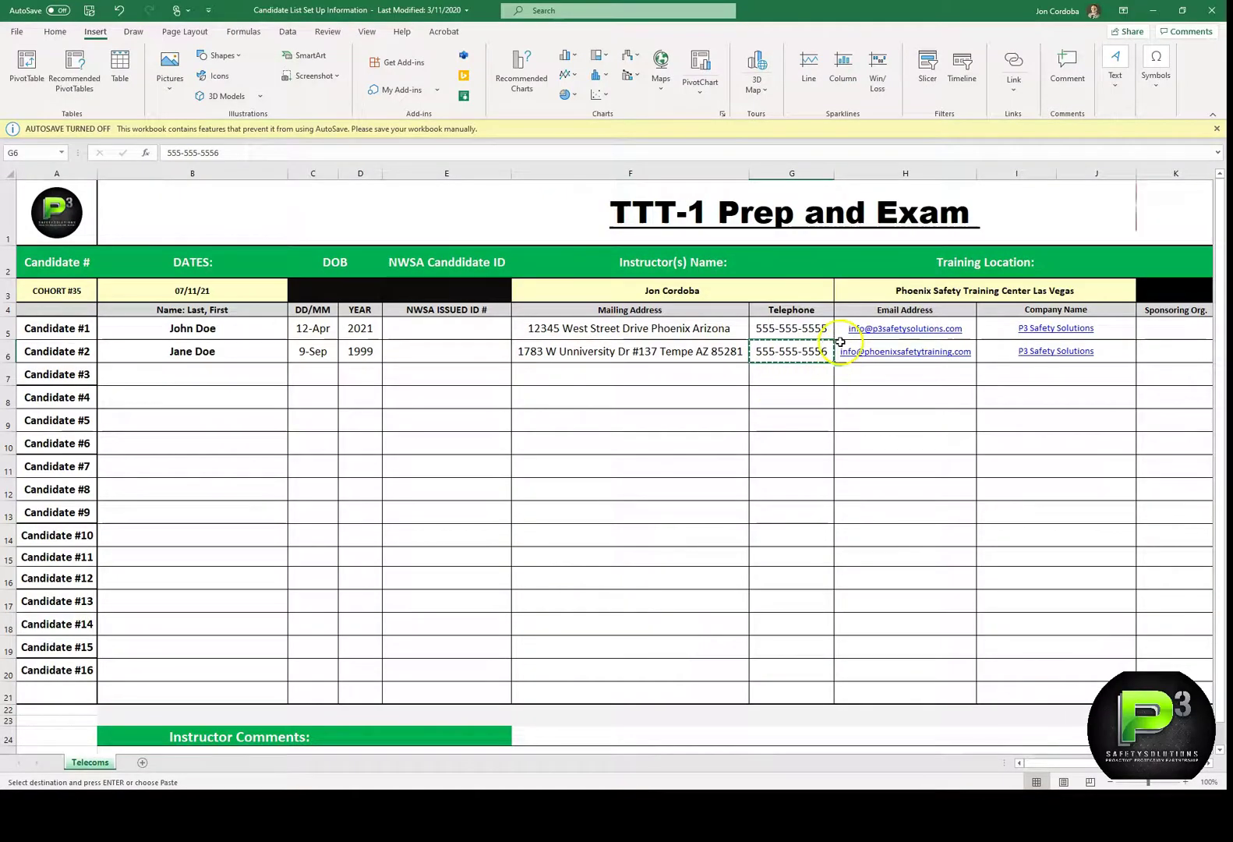
# Step: Fill Candidate Email and Re-enter Email with the address from cell H6
pyautogui.click(840, 345)
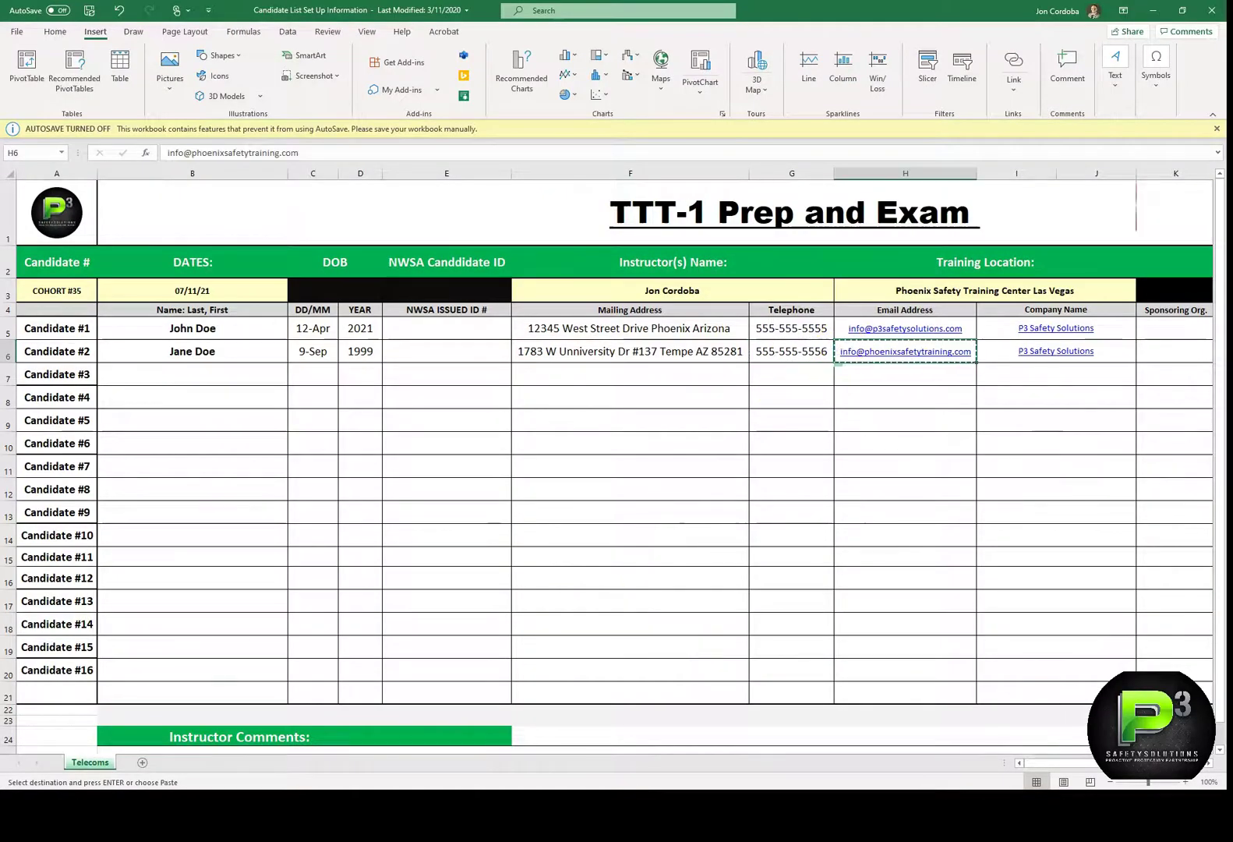
pyautogui.hotkey('ctrl', 'c')
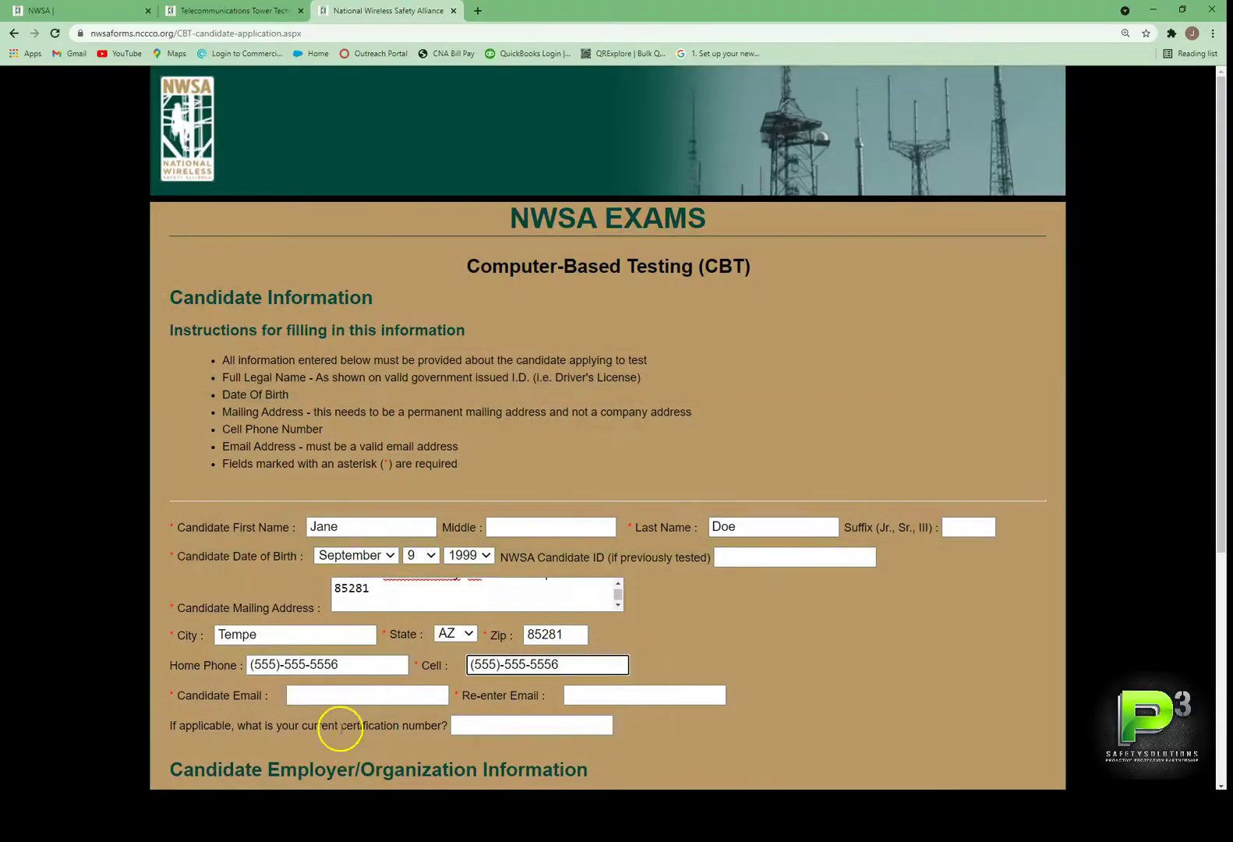
pyautogui.click(341, 695)
pyautogui.hotkey('ctrl', 'v')
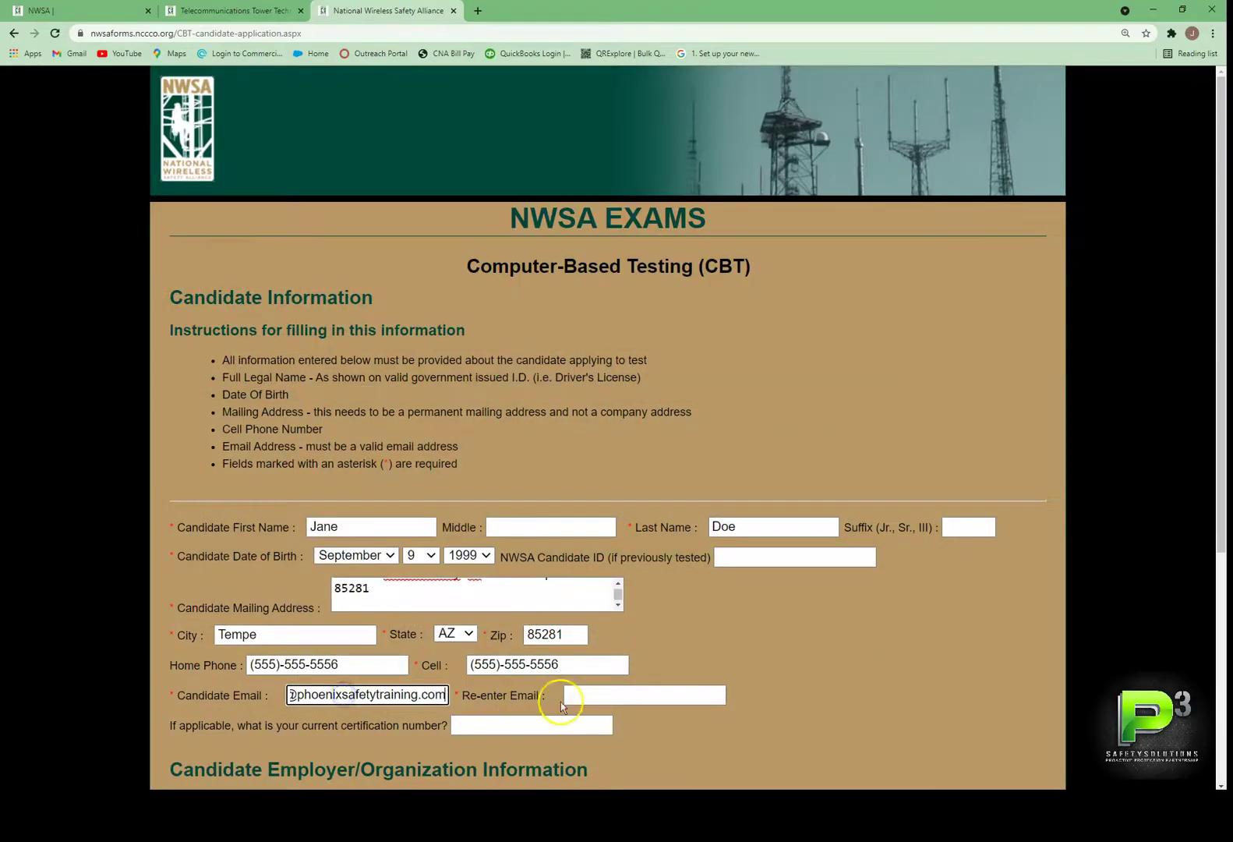
pyautogui.click(583, 695)
pyautogui.hotkey('ctrl', 'v')
pyautogui.scroll(-2, 621, 713)
pyautogui.scroll(-2, 621, 713)
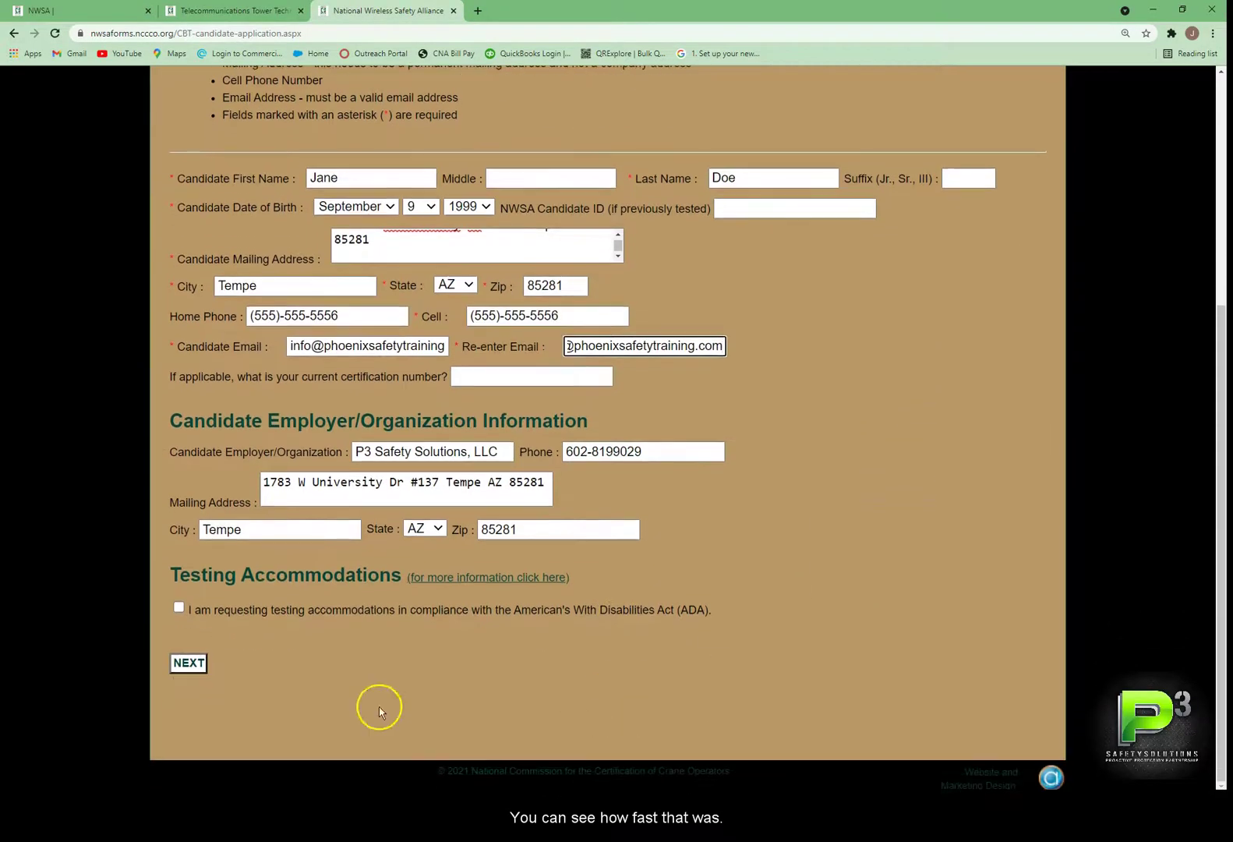
# Step: Choose Initial Certification with the Tower Technician 1 exam, then proceed to the $348.00 payment page
pyautogui.click(187, 663)
pyautogui.click(192, 451)
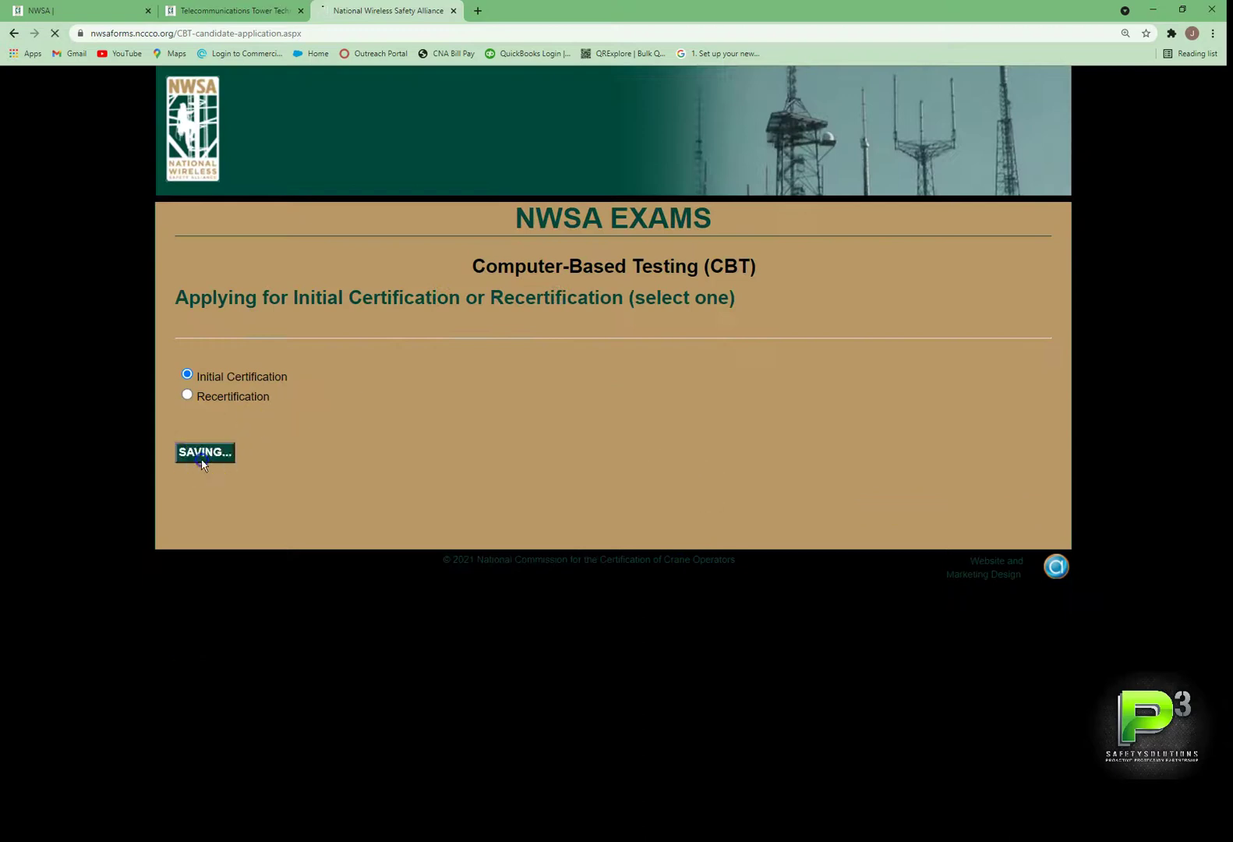
pyautogui.click(184, 373)
pyautogui.click(194, 547)
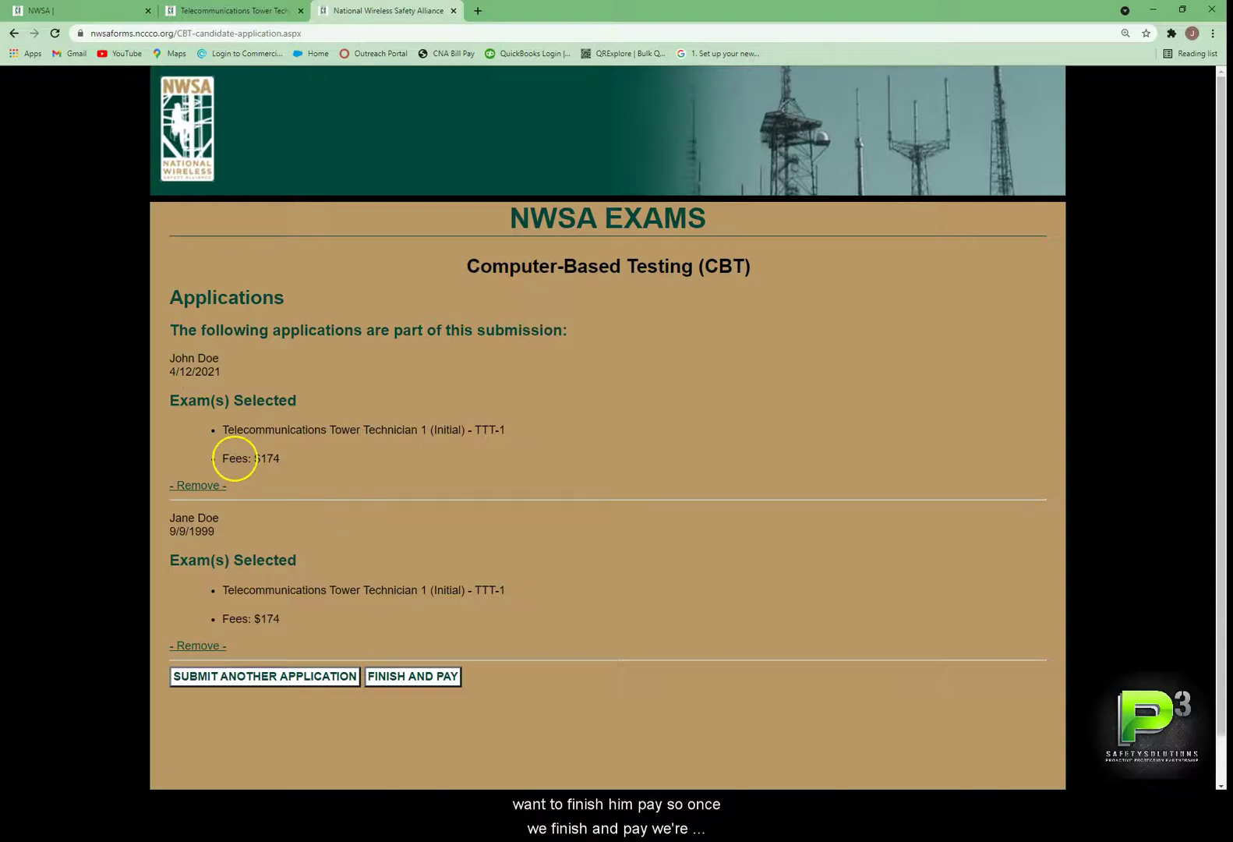
pyautogui.scroll(-1, 525, 461)
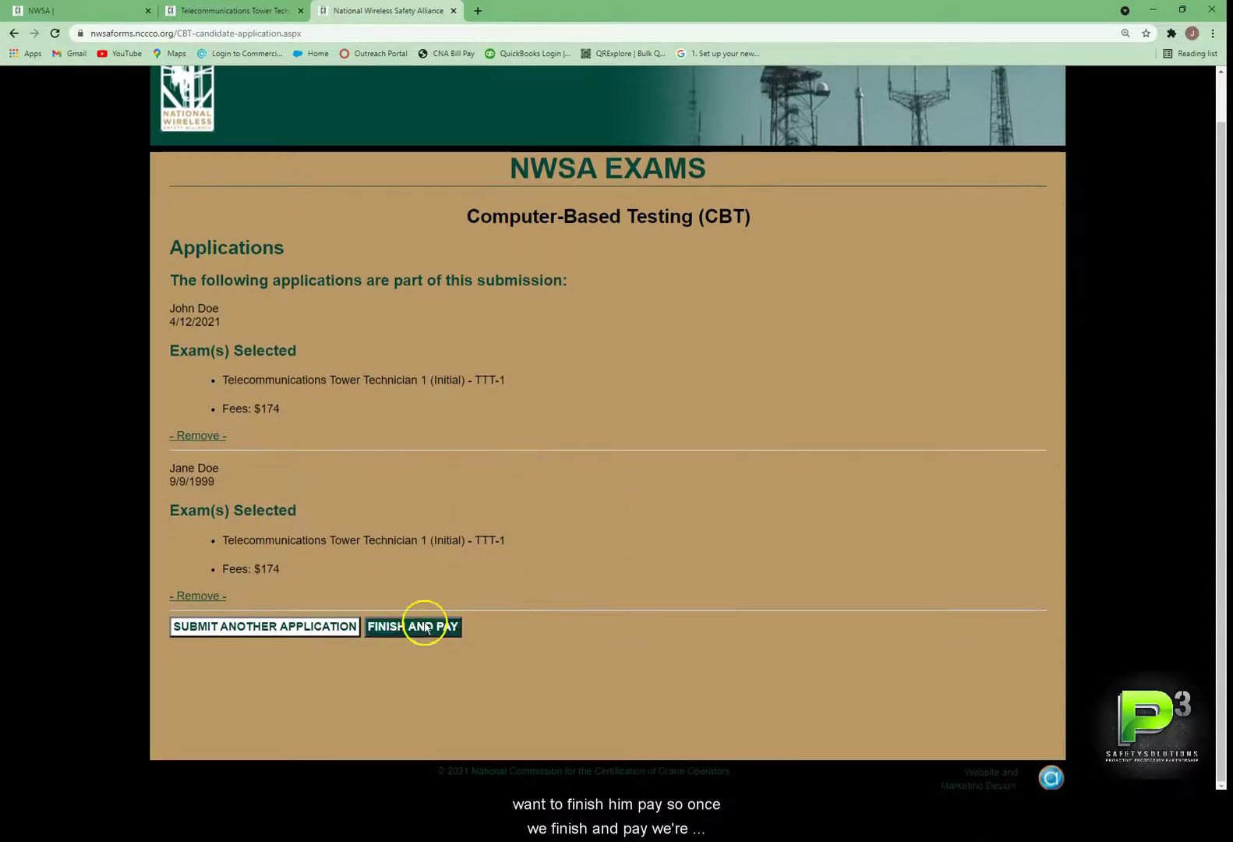
pyautogui.click(378, 633)
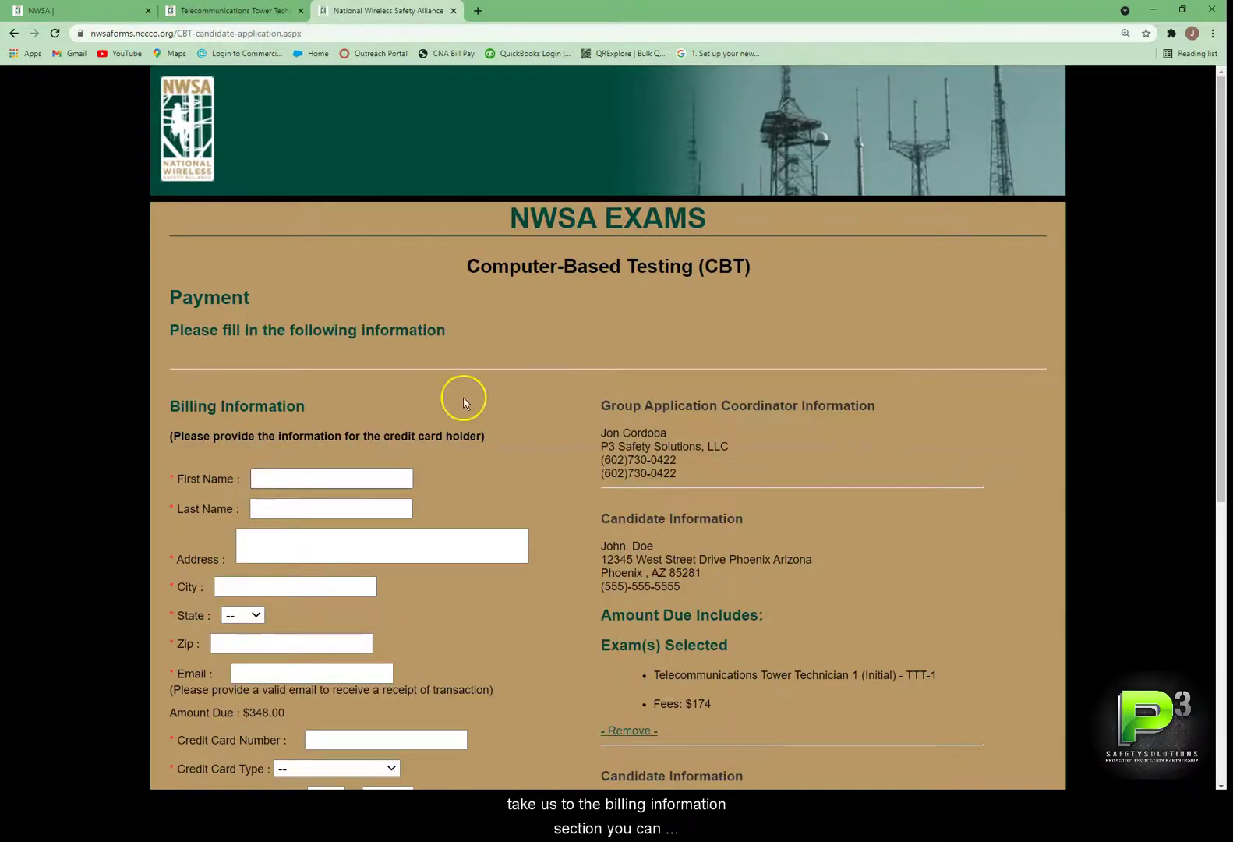
pyautogui.scroll(-2, 518, 451)
pyautogui.scroll(-1, 513, 452)
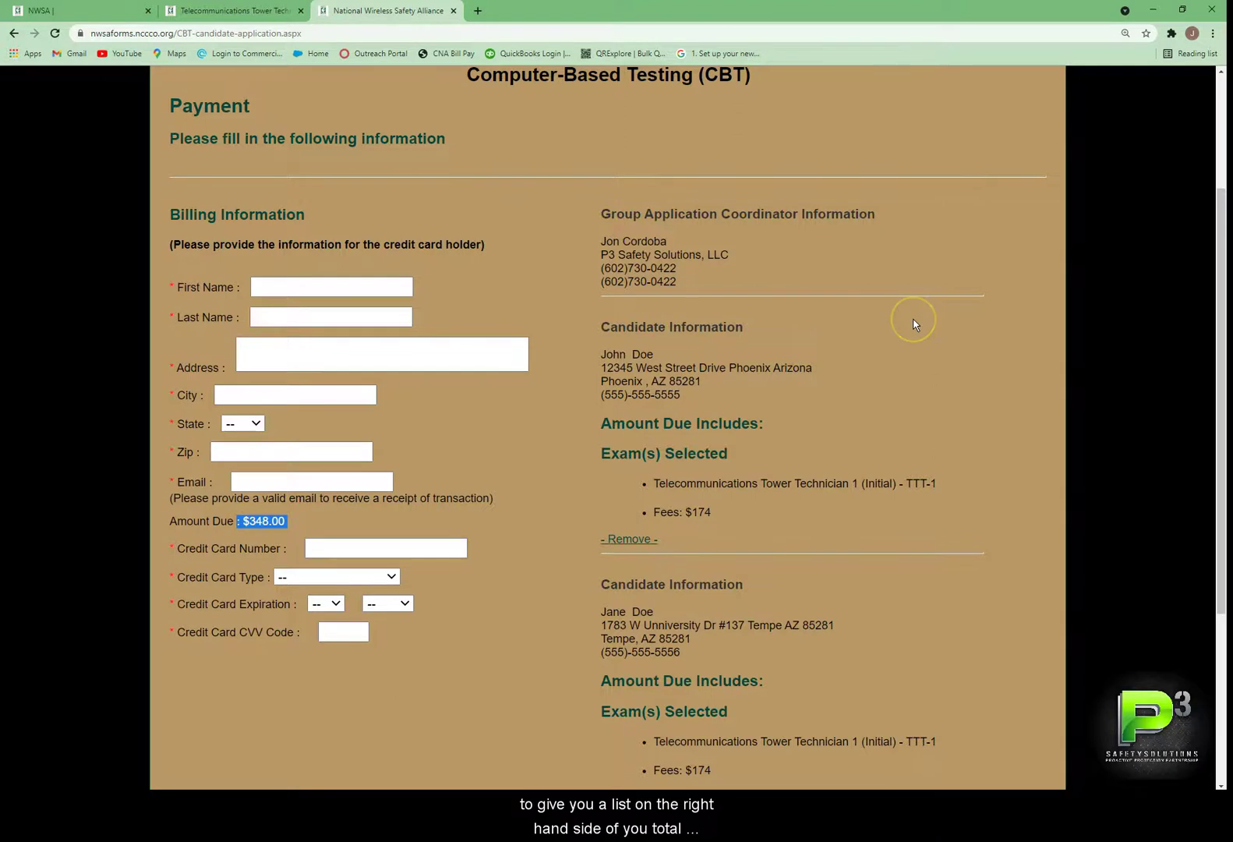
pyautogui.scroll(-2, 914, 324)
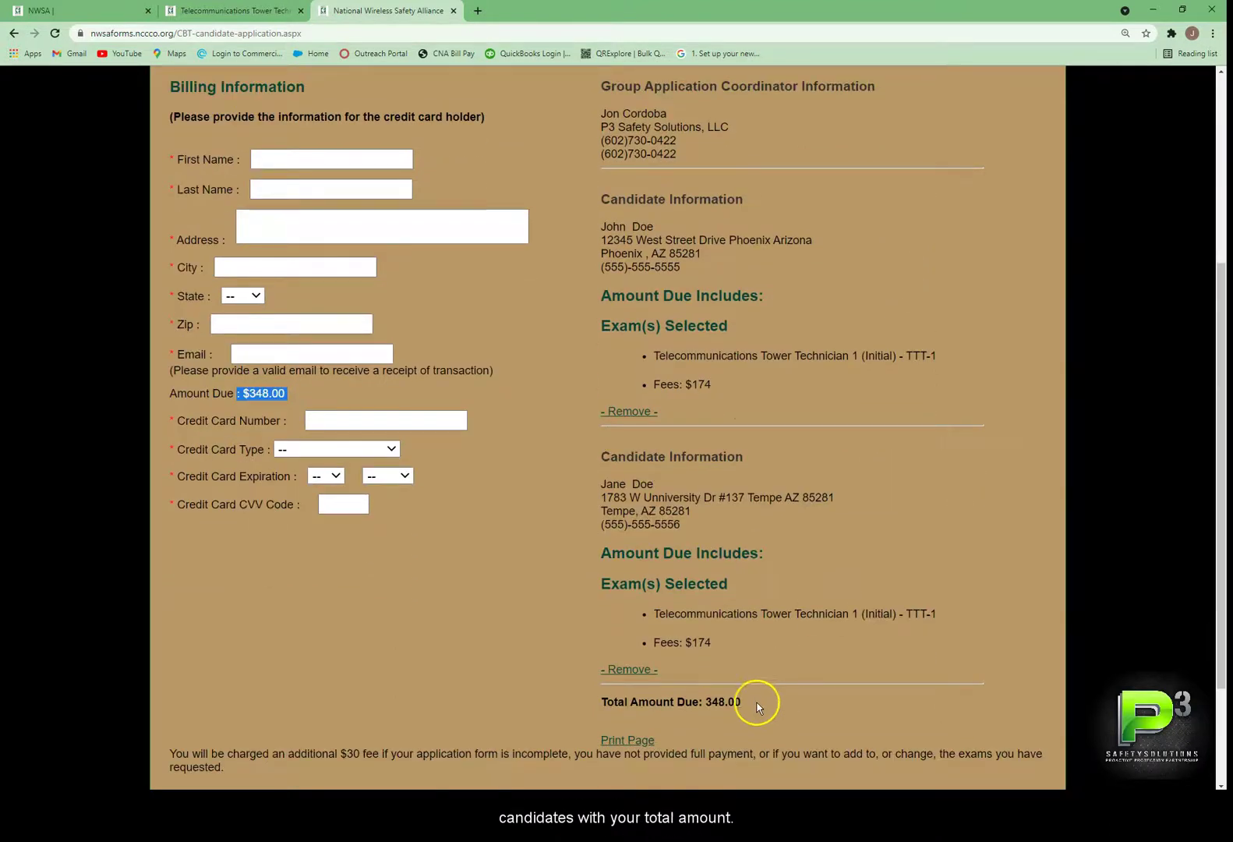
pyautogui.click(734, 701)
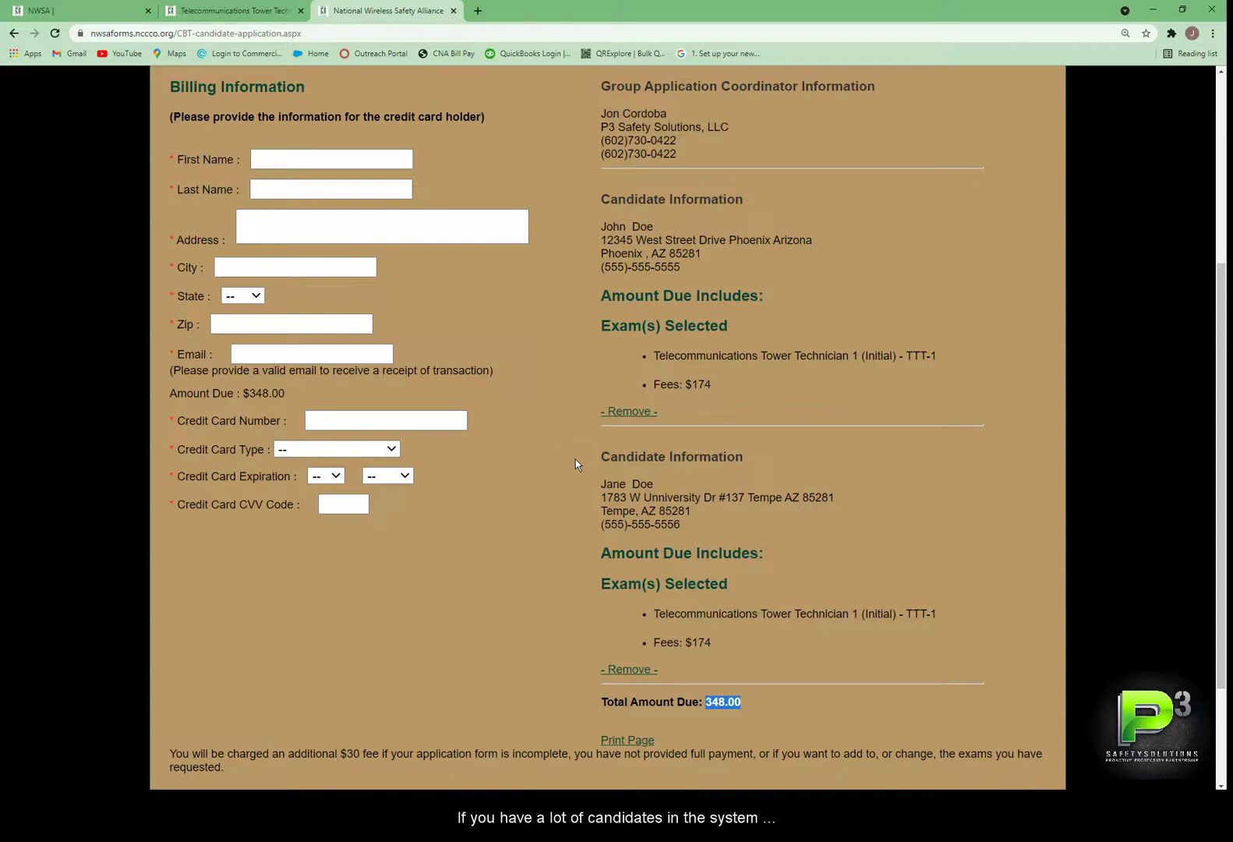
pyautogui.scroll(-2, 719, 312)
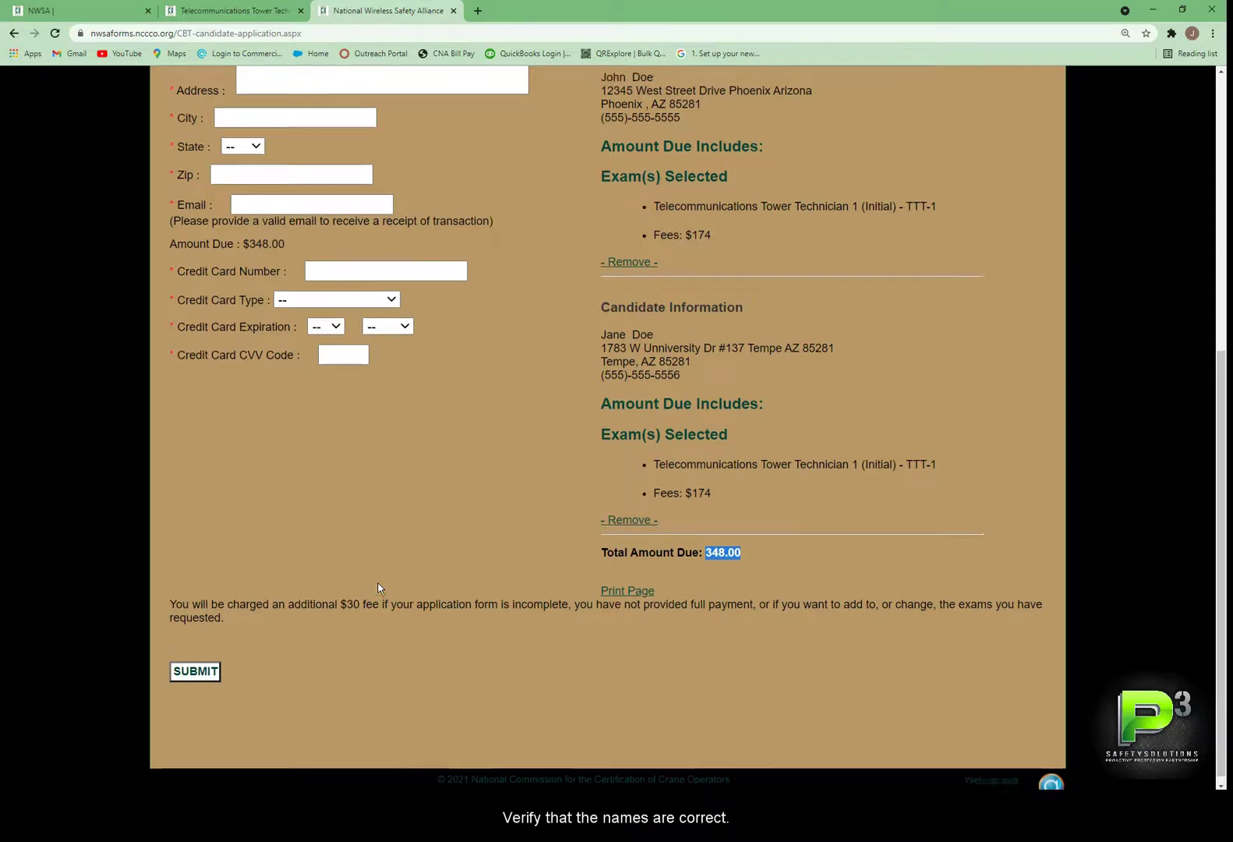
pyautogui.scroll(2, 381, 580)
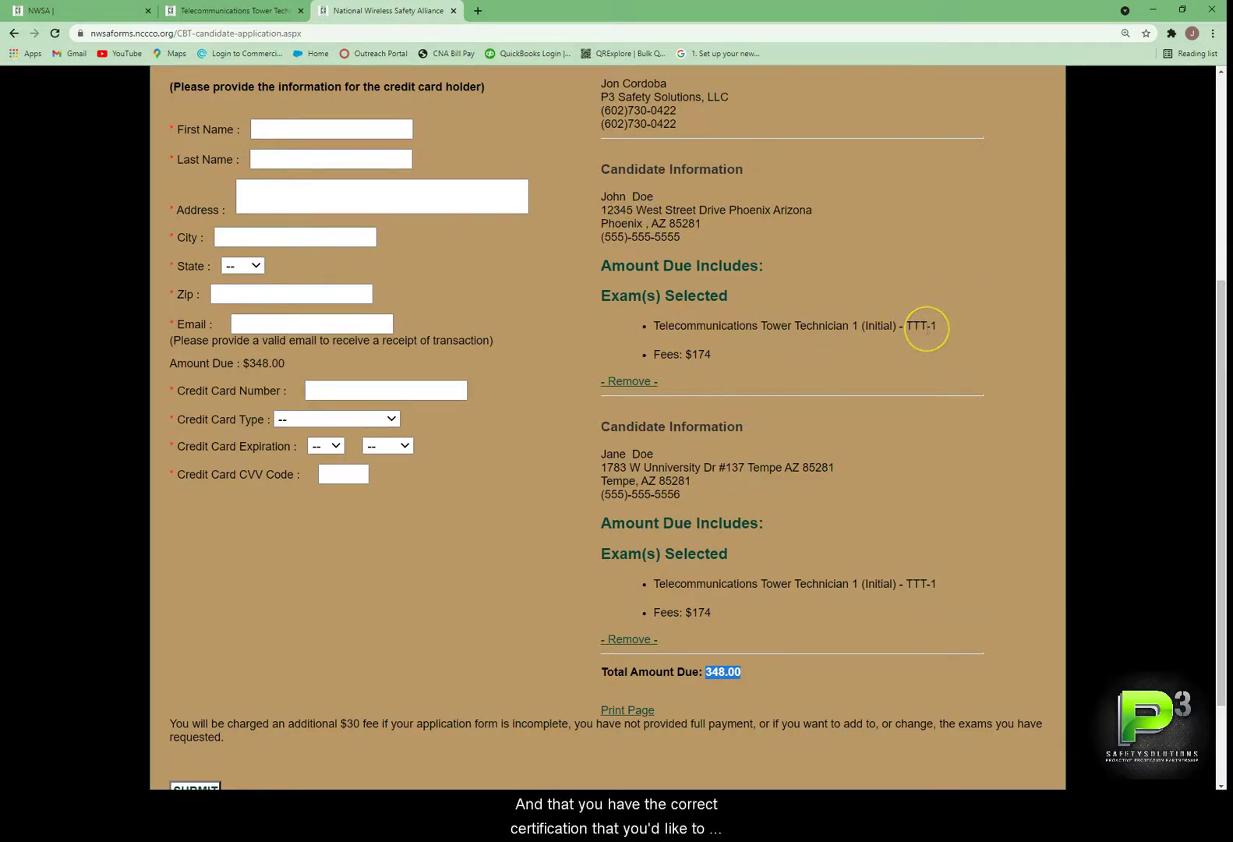
pyautogui.scroll(2, 581, 452)
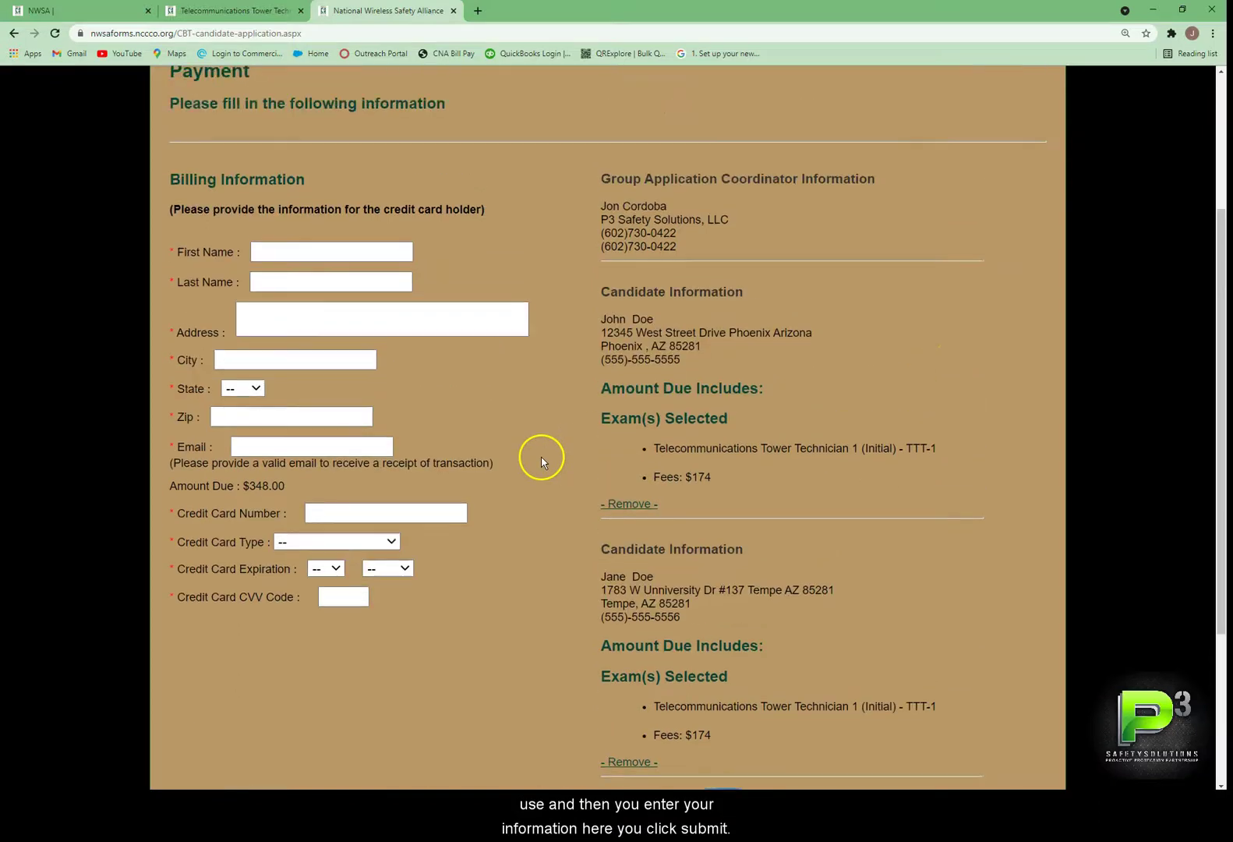
pyautogui.scroll(-4, 462, 592)
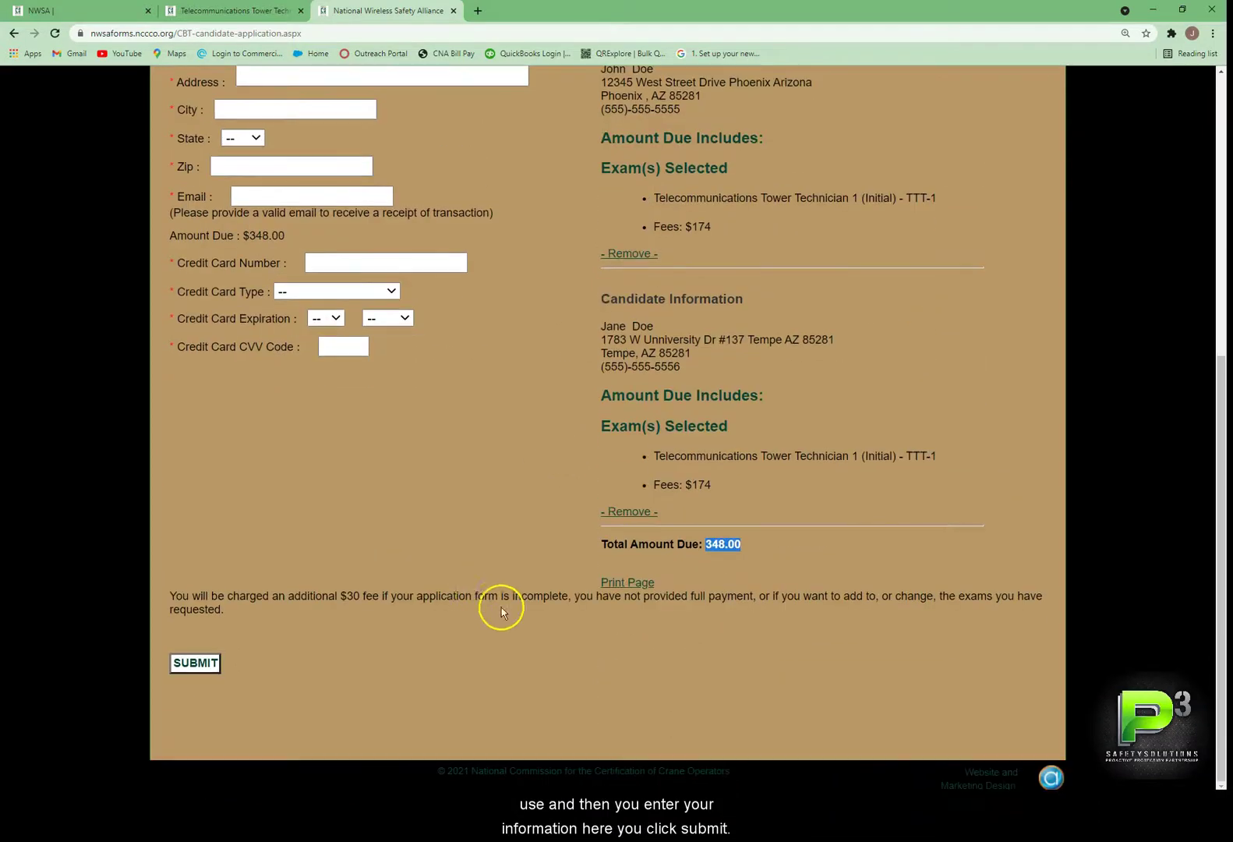
pyautogui.click(207, 669)
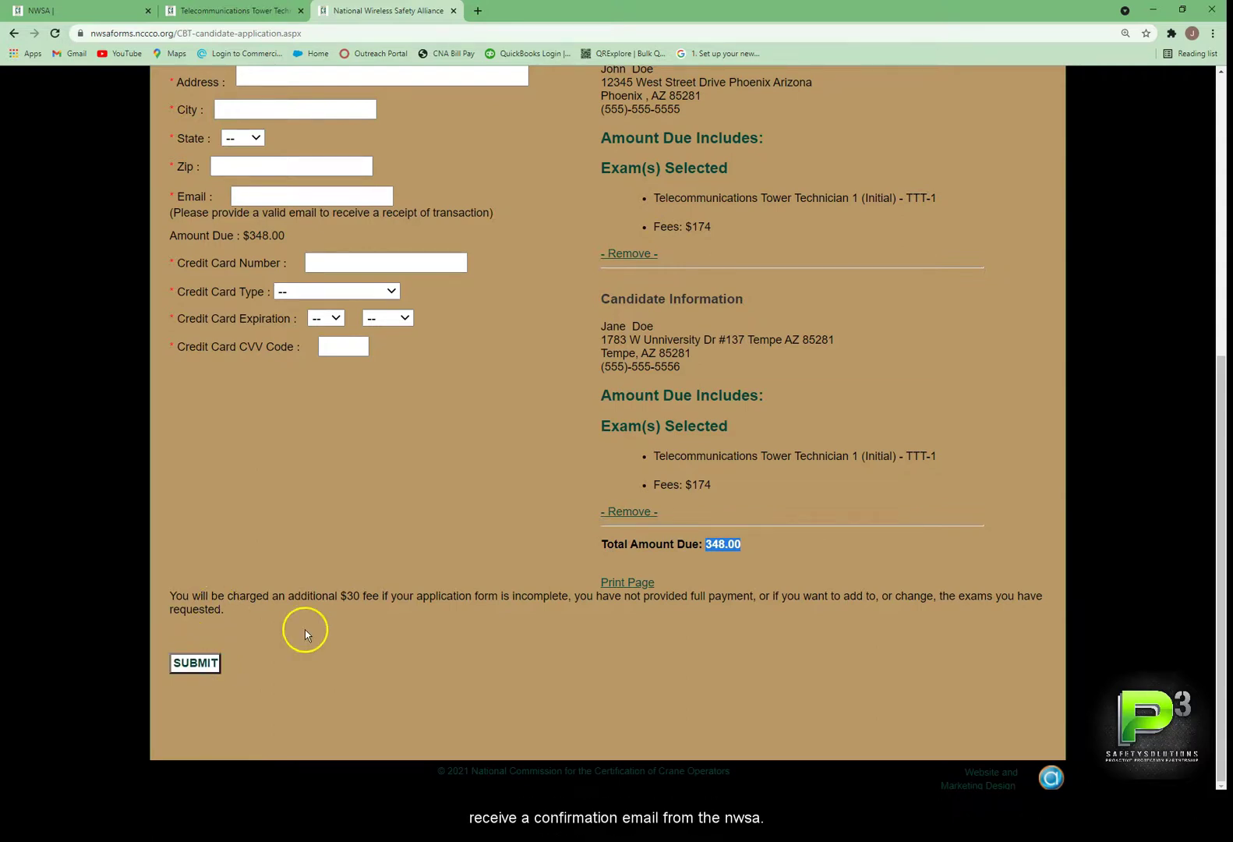
pyautogui.scroll(7, 421, 678)
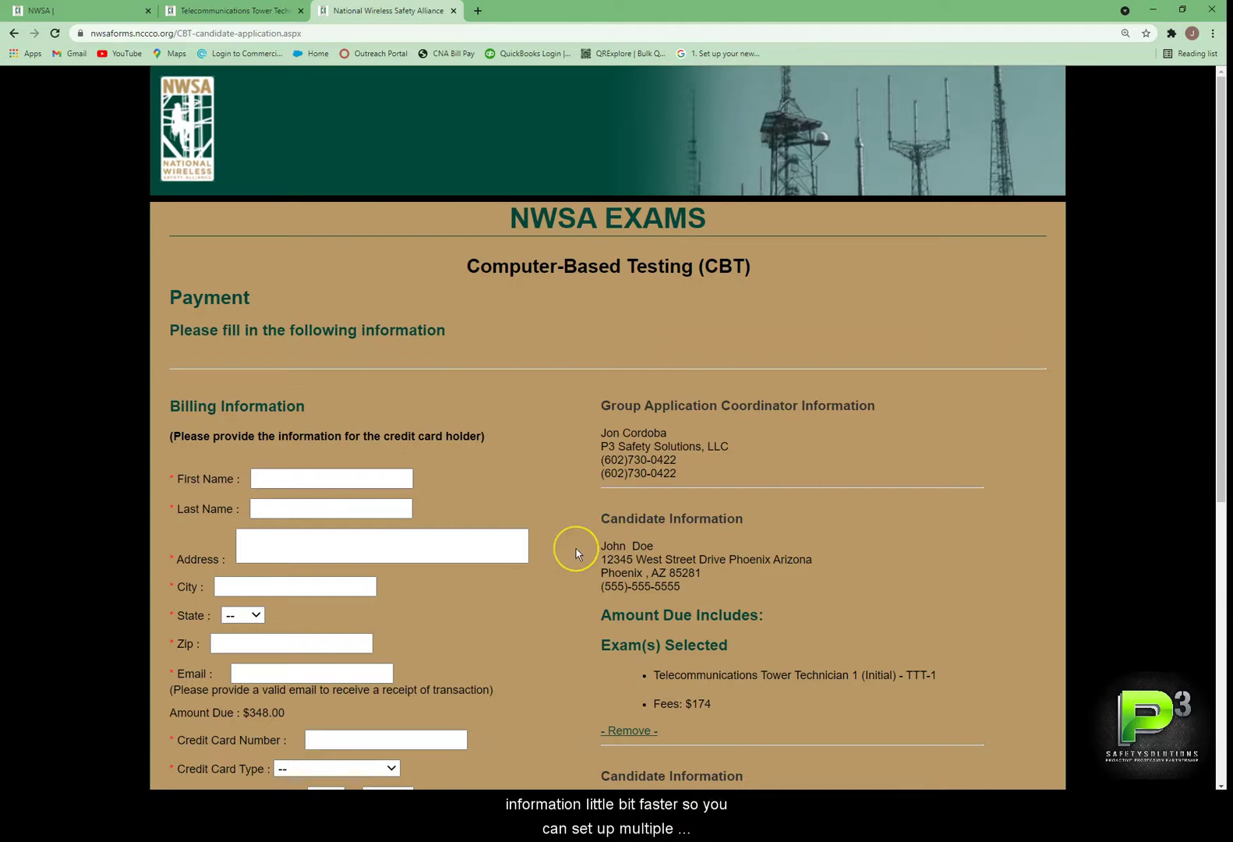
pyautogui.scroll(-6, 575, 552)
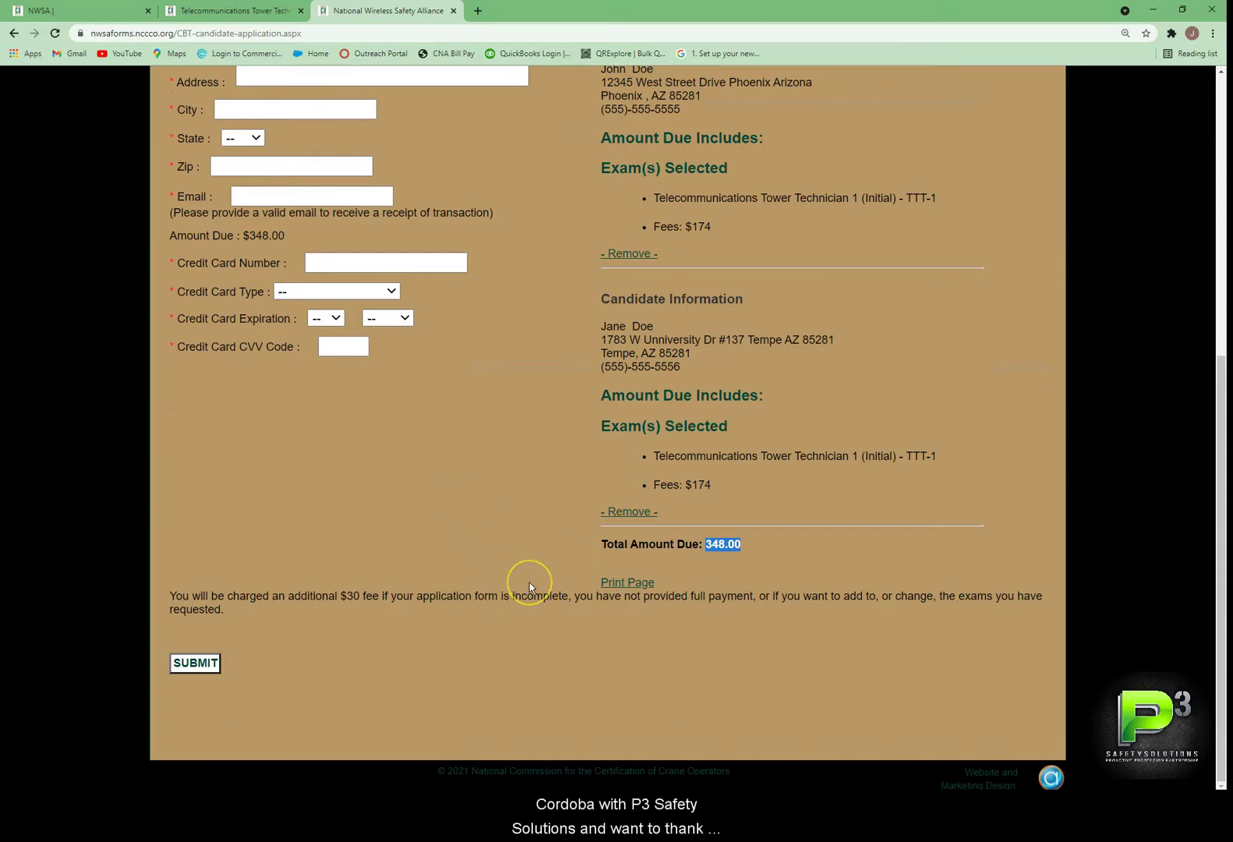
pyautogui.scroll(6, 275, 454)
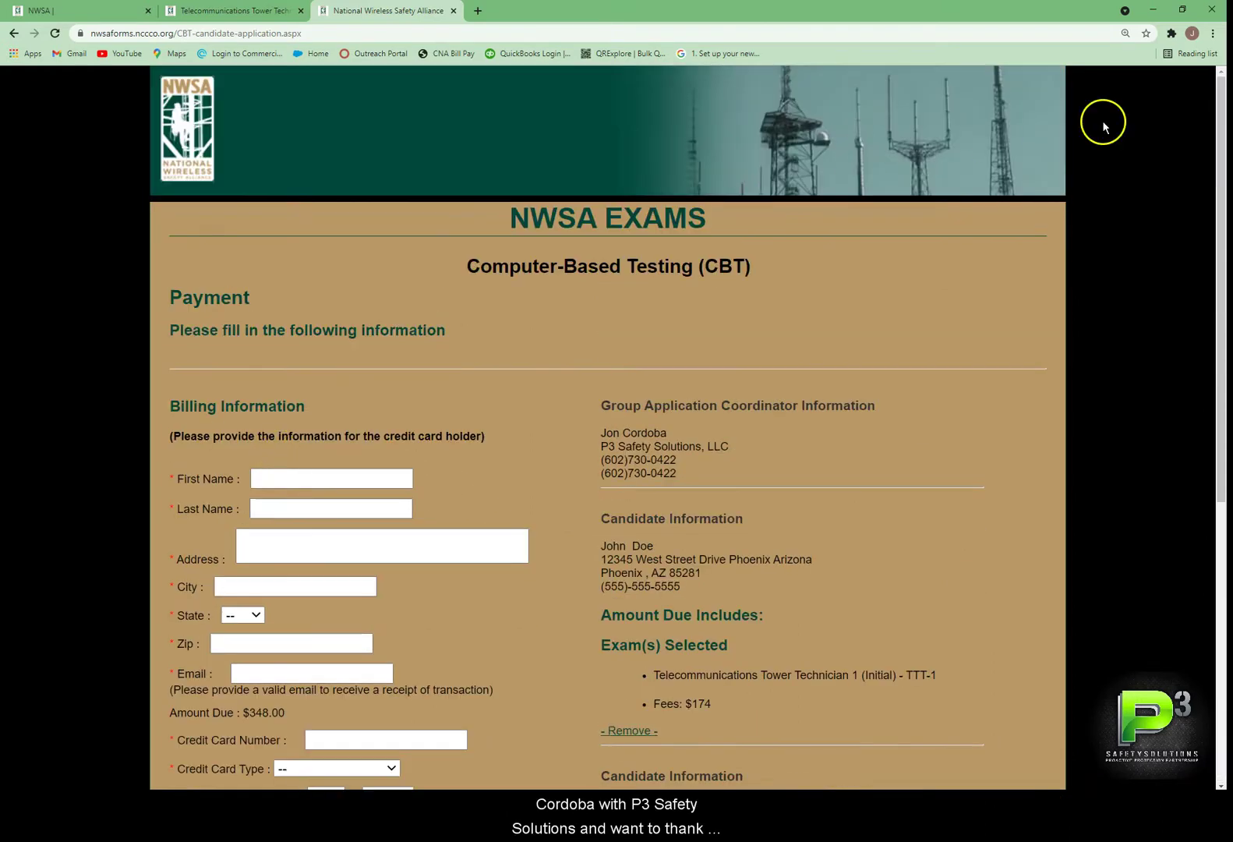
pyautogui.click(1151, 11)
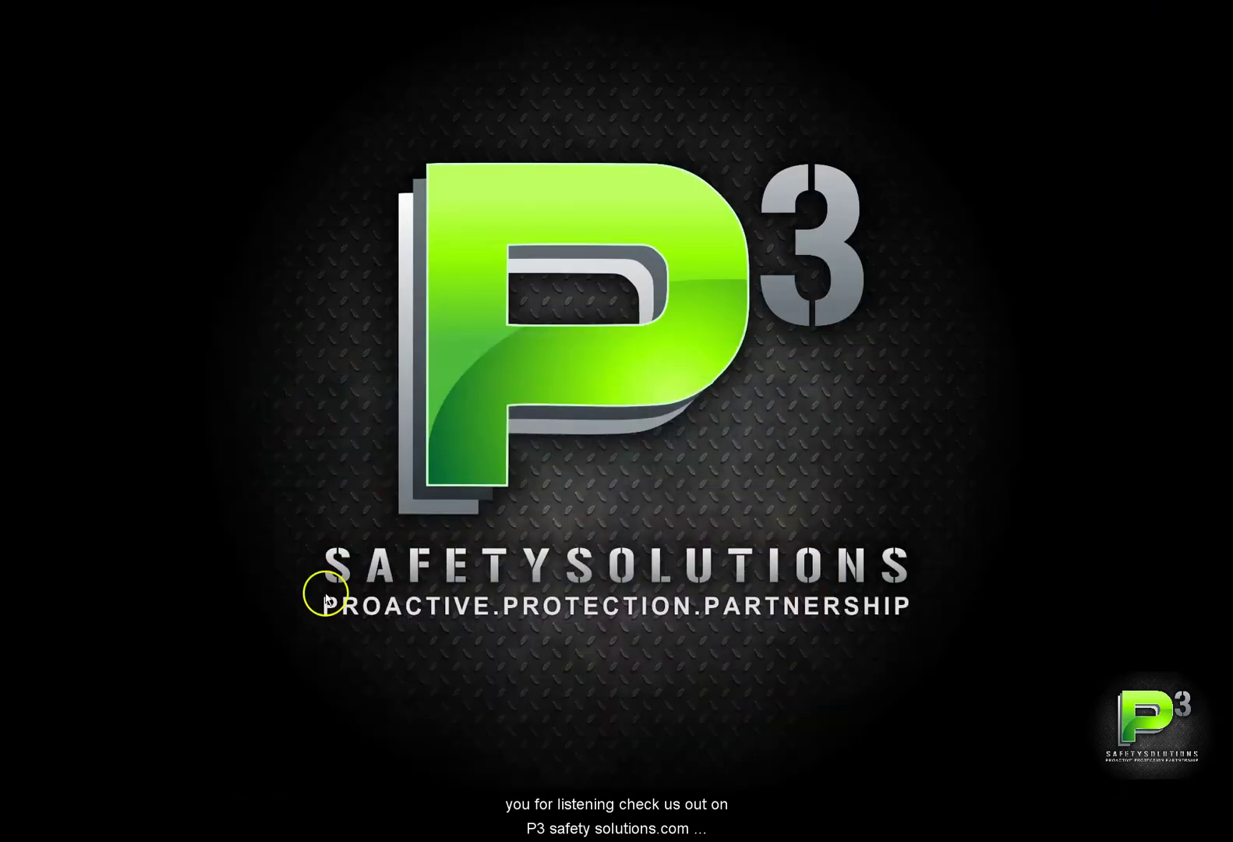